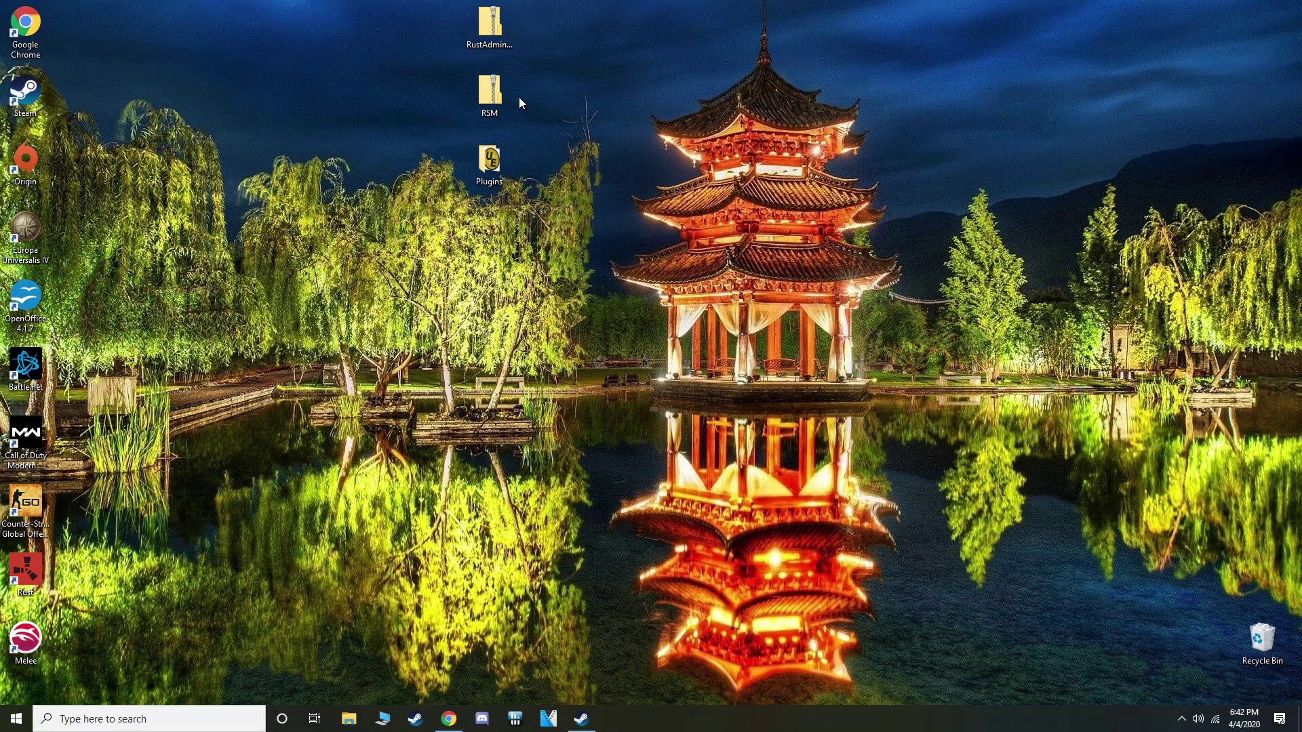
Extract the RSM zip into a desktop RSM folder and centre its Explorer window
{"action": "right_click", "coordinate": [493, 97]}
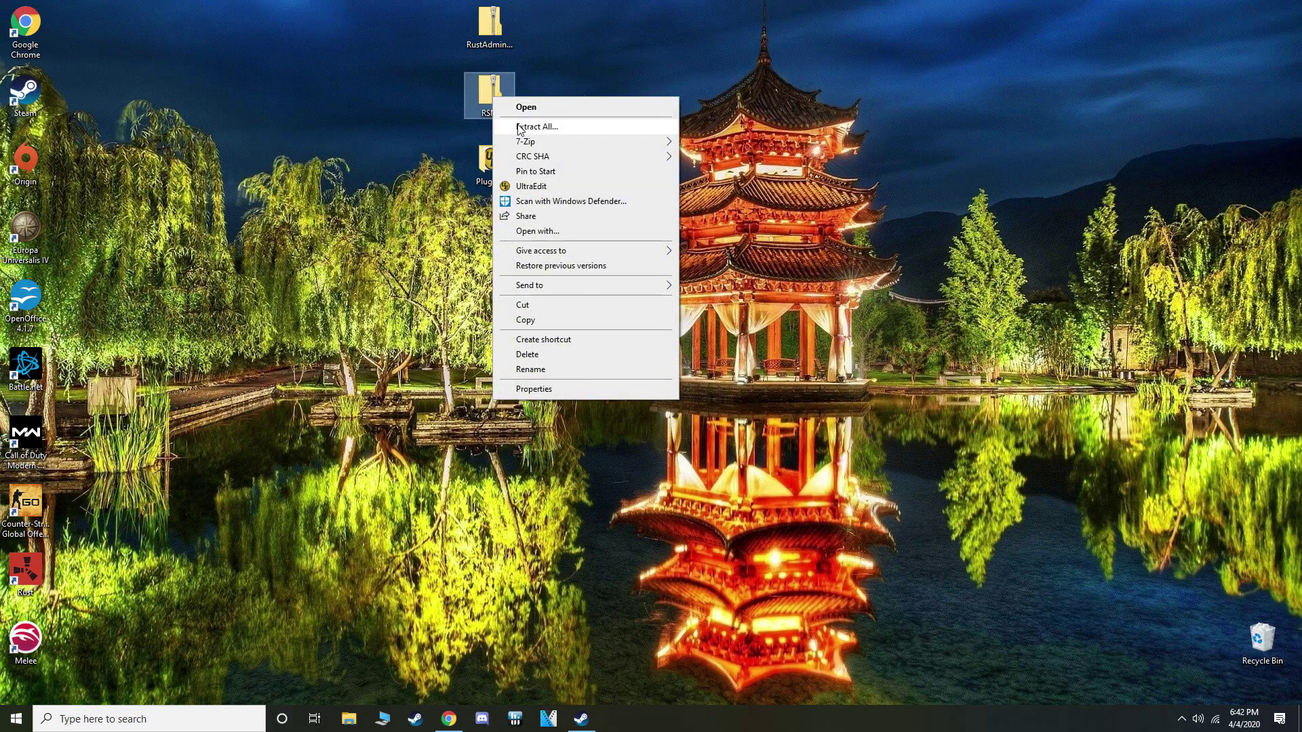
{"action": "left_click", "coordinate": [519, 126]}
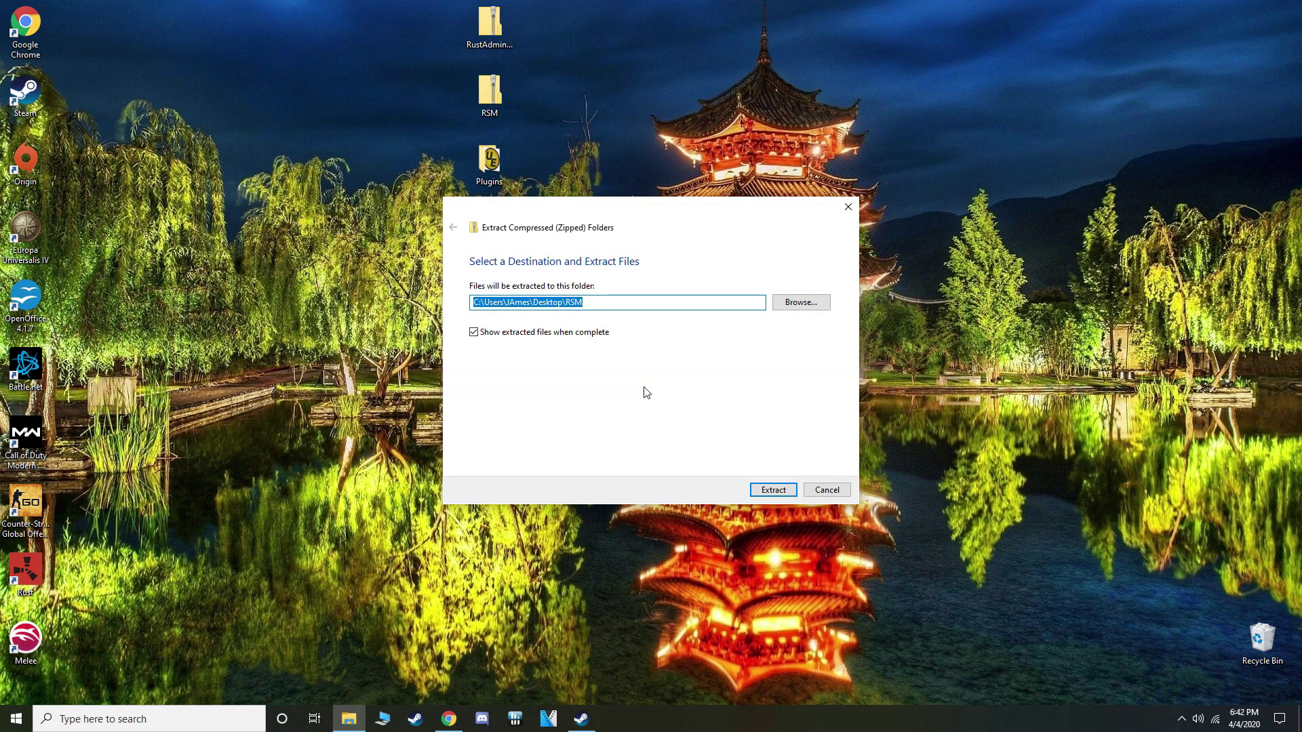
{"action": "left_click", "coordinate": [773, 490]}
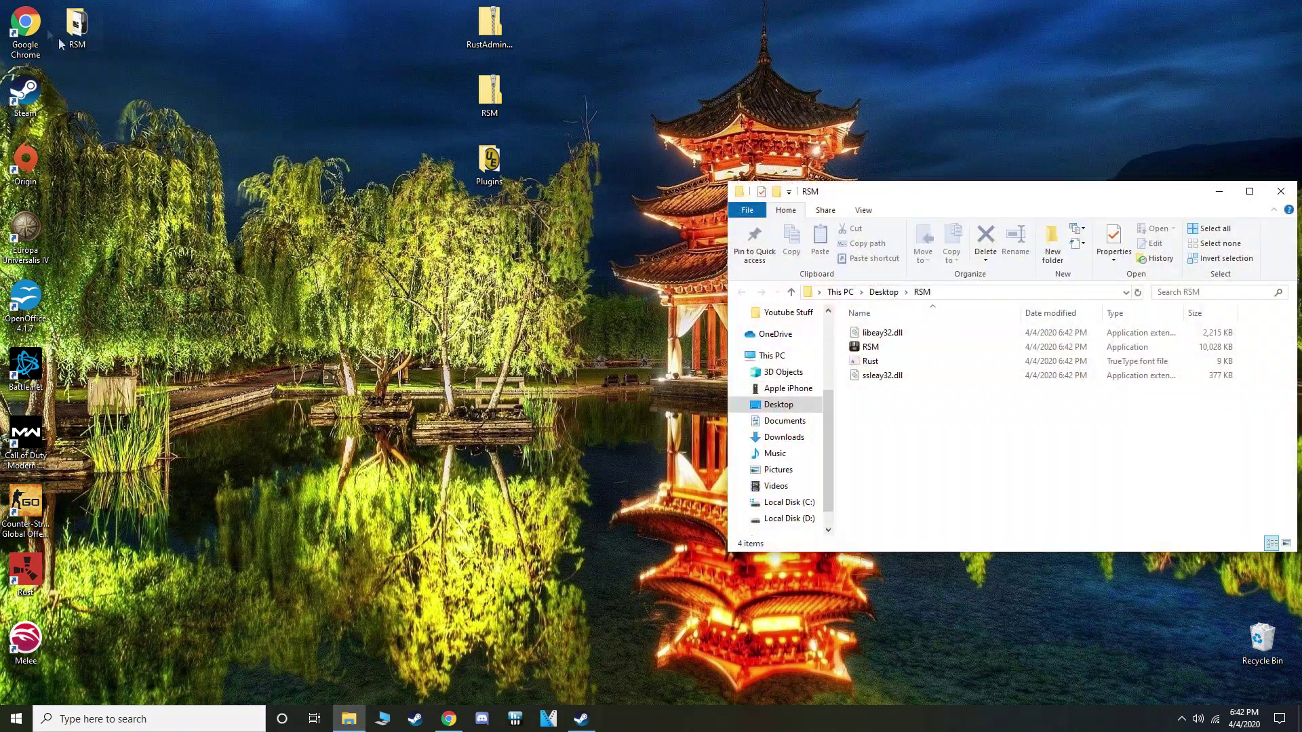
{"action": "left_click_drag", "start_coordinate": [77, 27], "coordinate": [540, 95]}
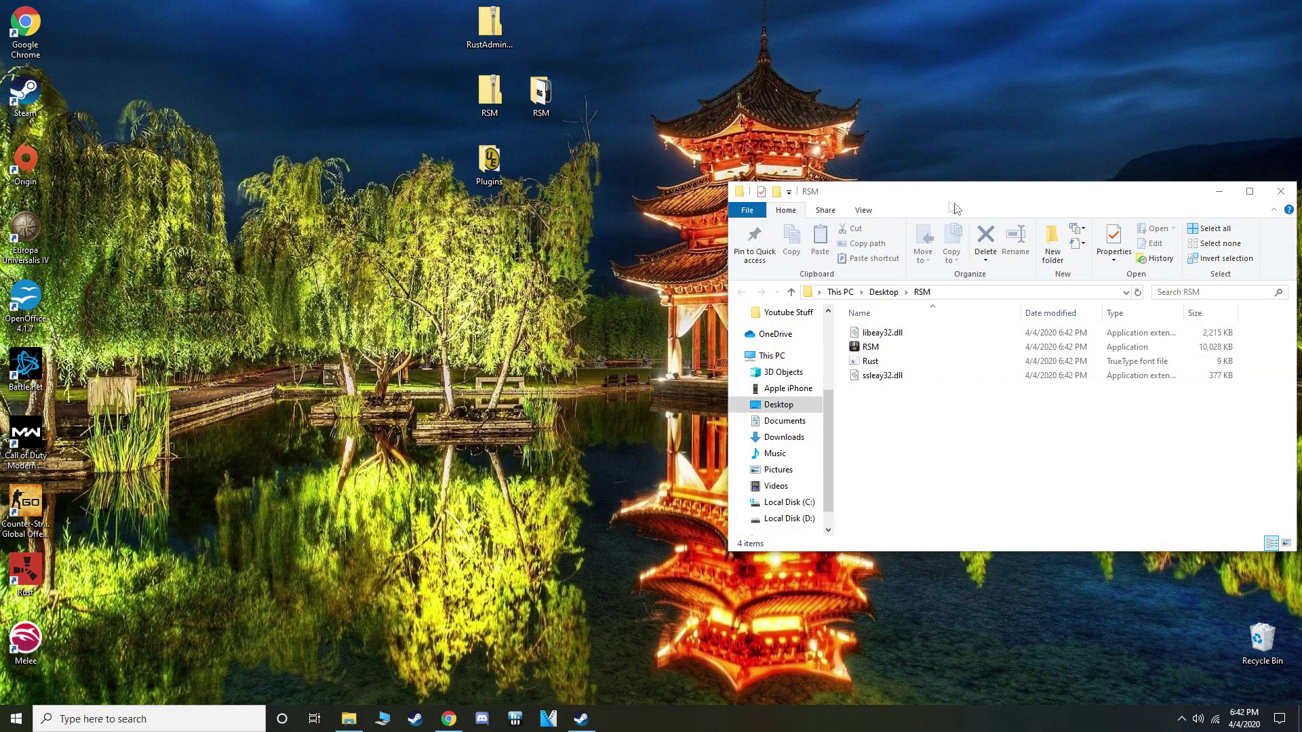
{"action": "left_click_drag", "start_coordinate": [1033, 197], "coordinate": [534, 141]}
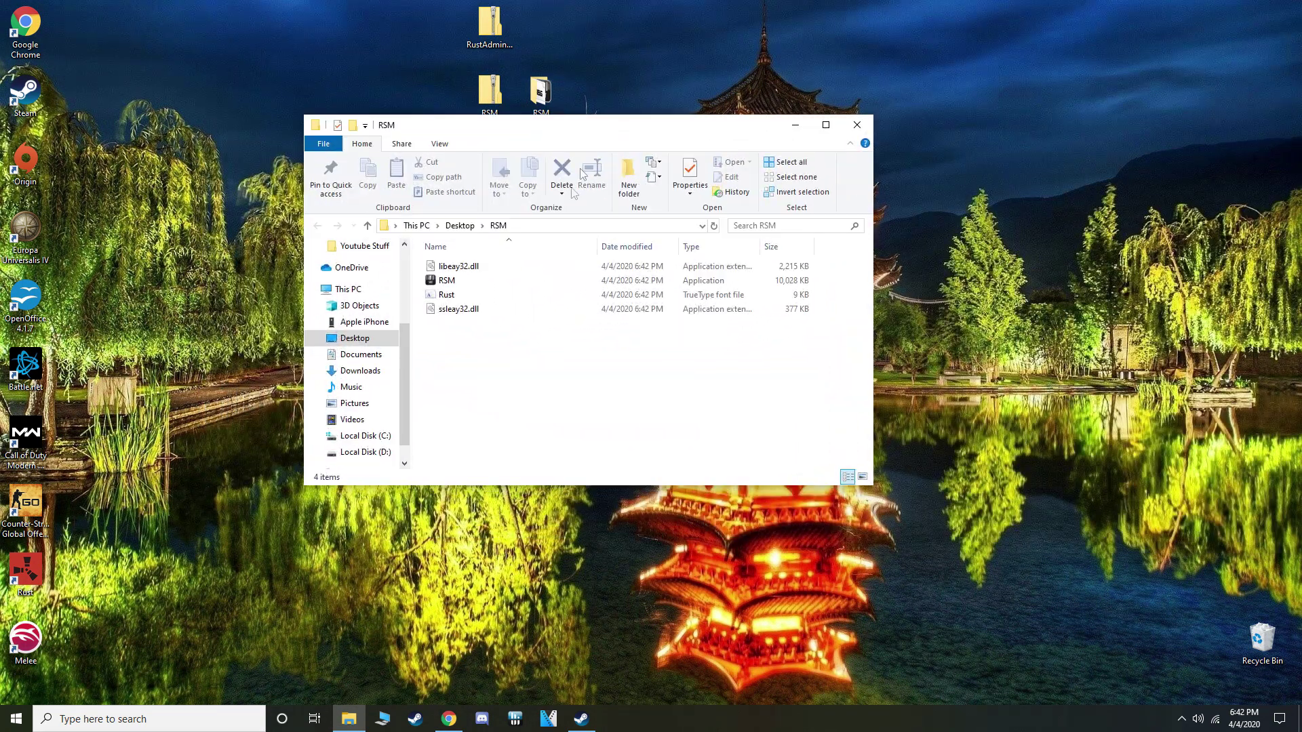
Run RSM.exe past the SmartScreen warning and answer No to the donation, Steam group and Discord prompts
{"action": "double_click", "coordinate": [489, 280]}
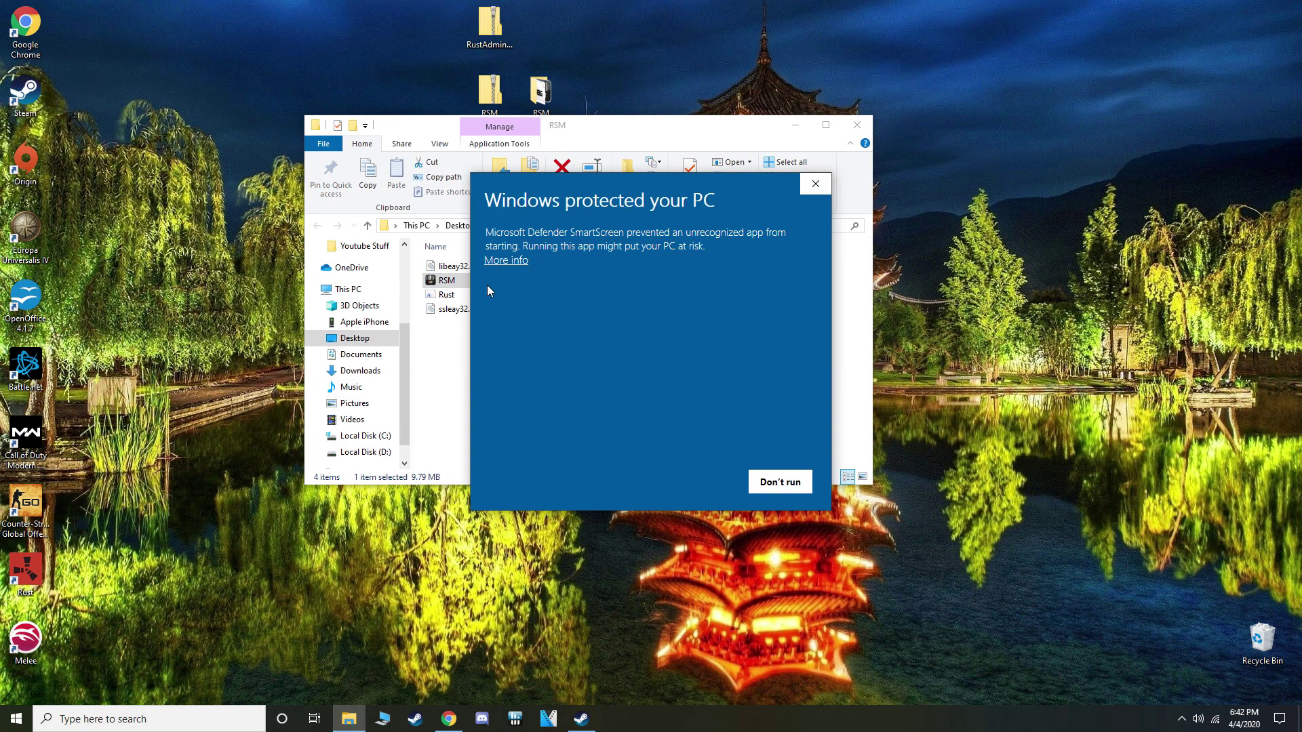
{"action": "left_click", "coordinate": [523, 259]}
{"action": "left_click", "coordinate": [696, 480]}
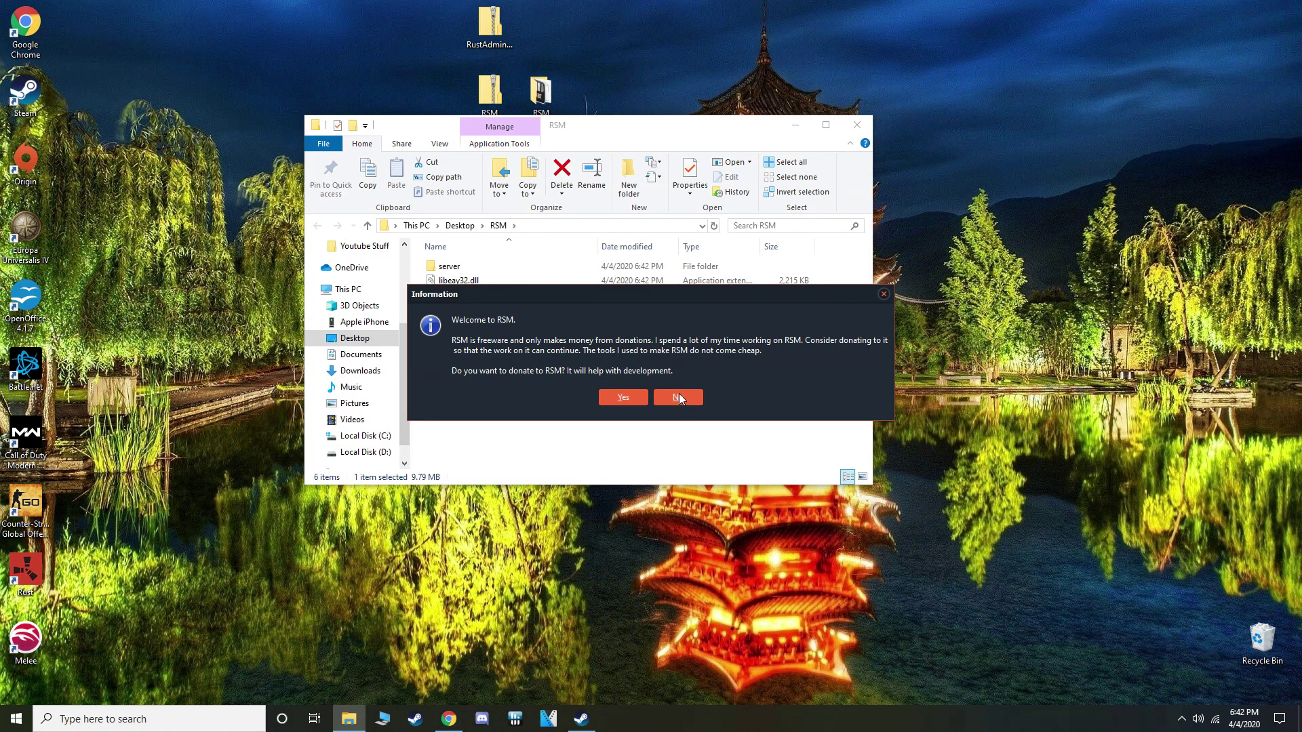
{"action": "left_click", "coordinate": [678, 397]}
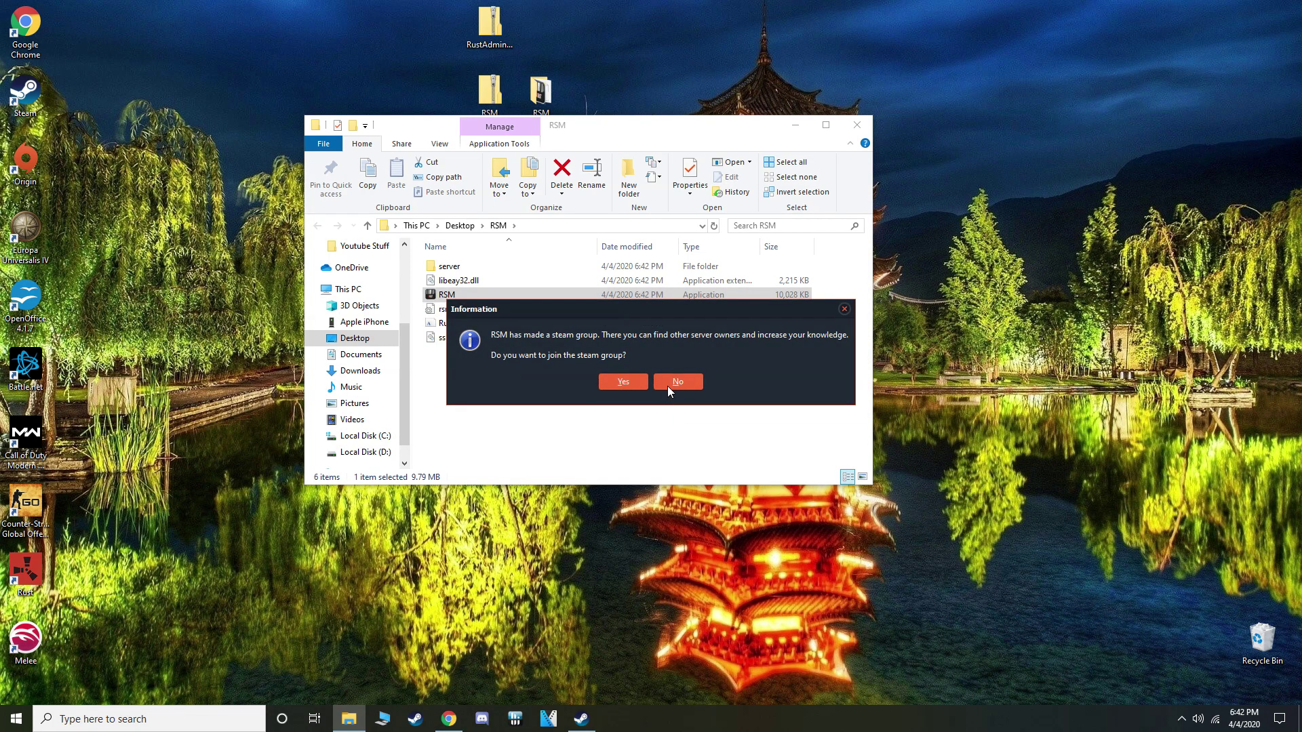
{"action": "left_click", "coordinate": [667, 385]}
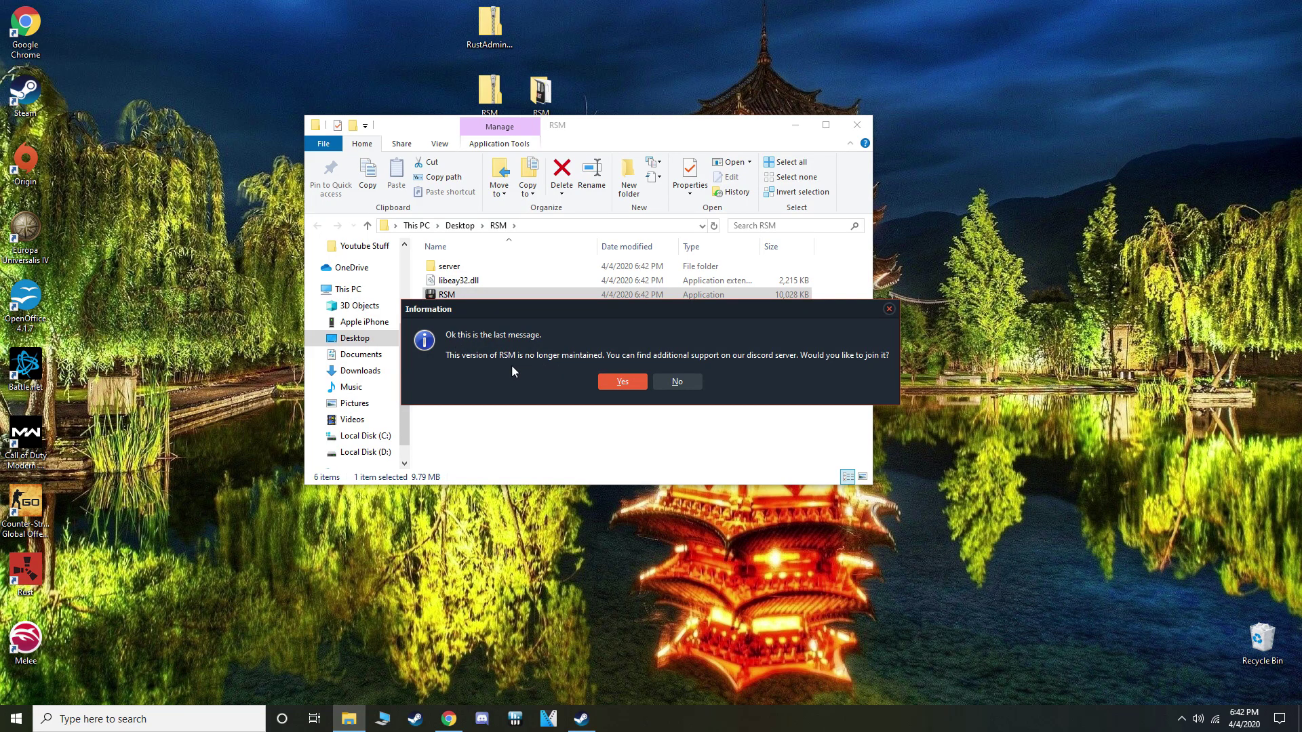
{"action": "left_click", "coordinate": [676, 384]}
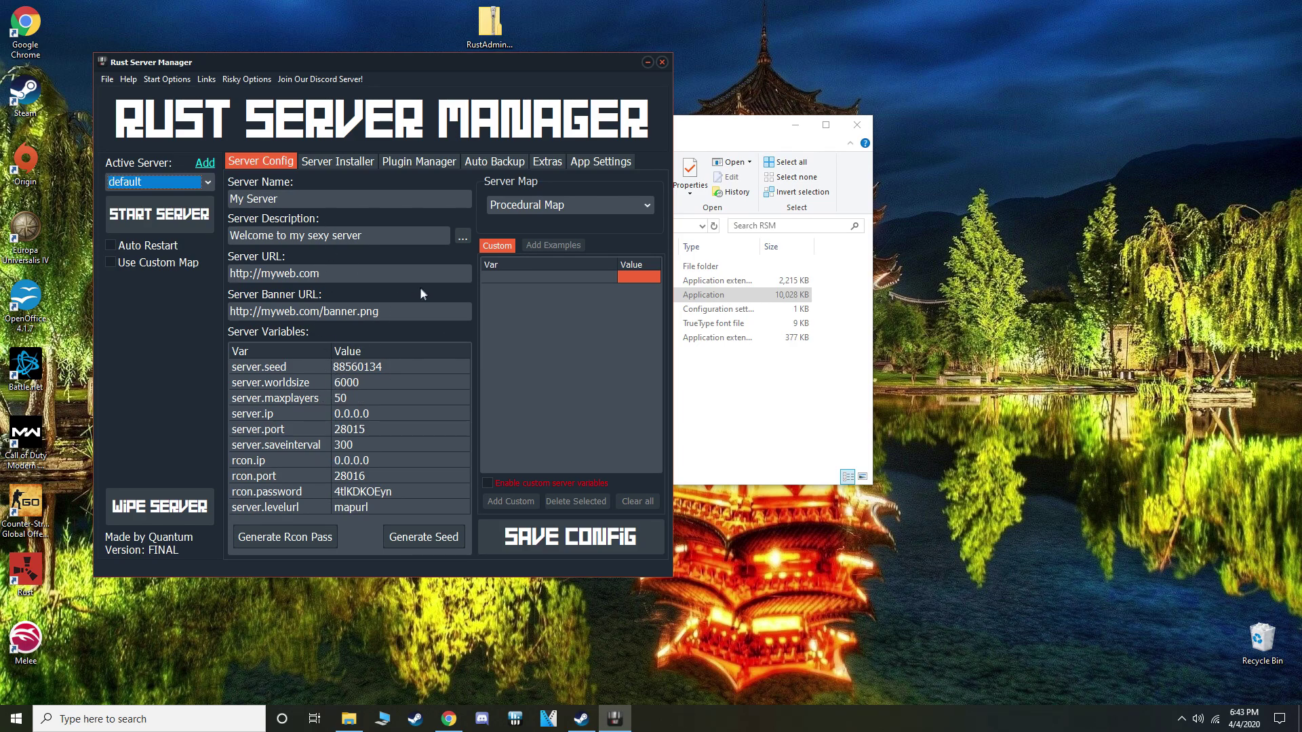
Switch to the Server Installer tab with Install / Update Server and SteamCMD options
{"action": "left_click", "coordinate": [316, 162]}
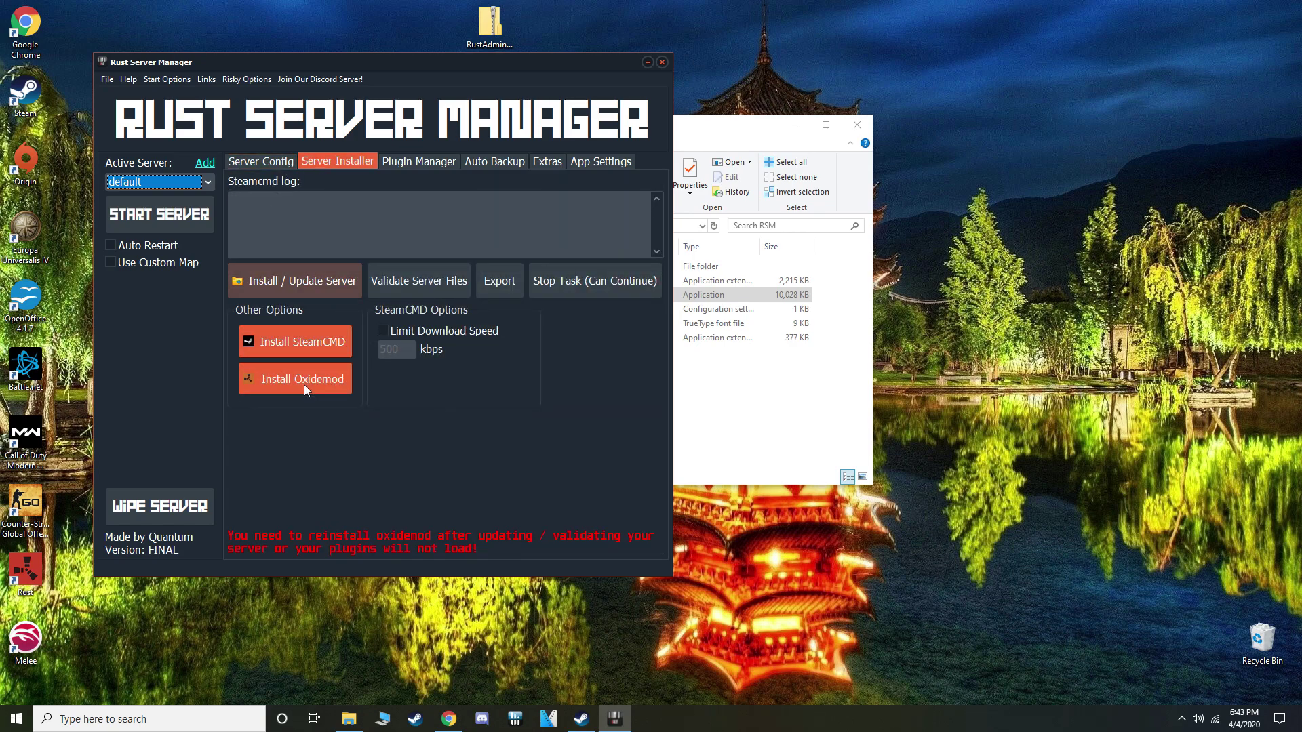
Install SteamCMD and the Main (Recommended) branch Rust server via Install / Update Server
{"action": "left_click", "coordinate": [265, 287]}
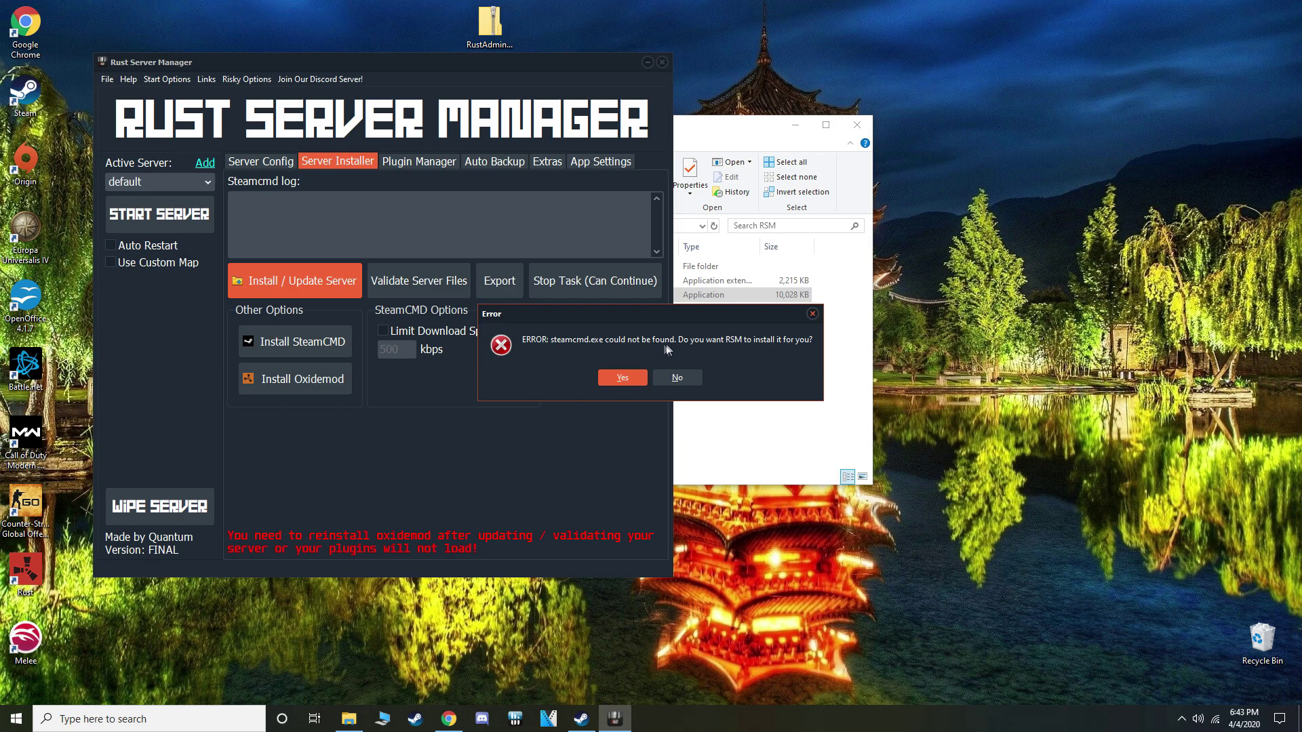
{"action": "left_click", "coordinate": [616, 378]}
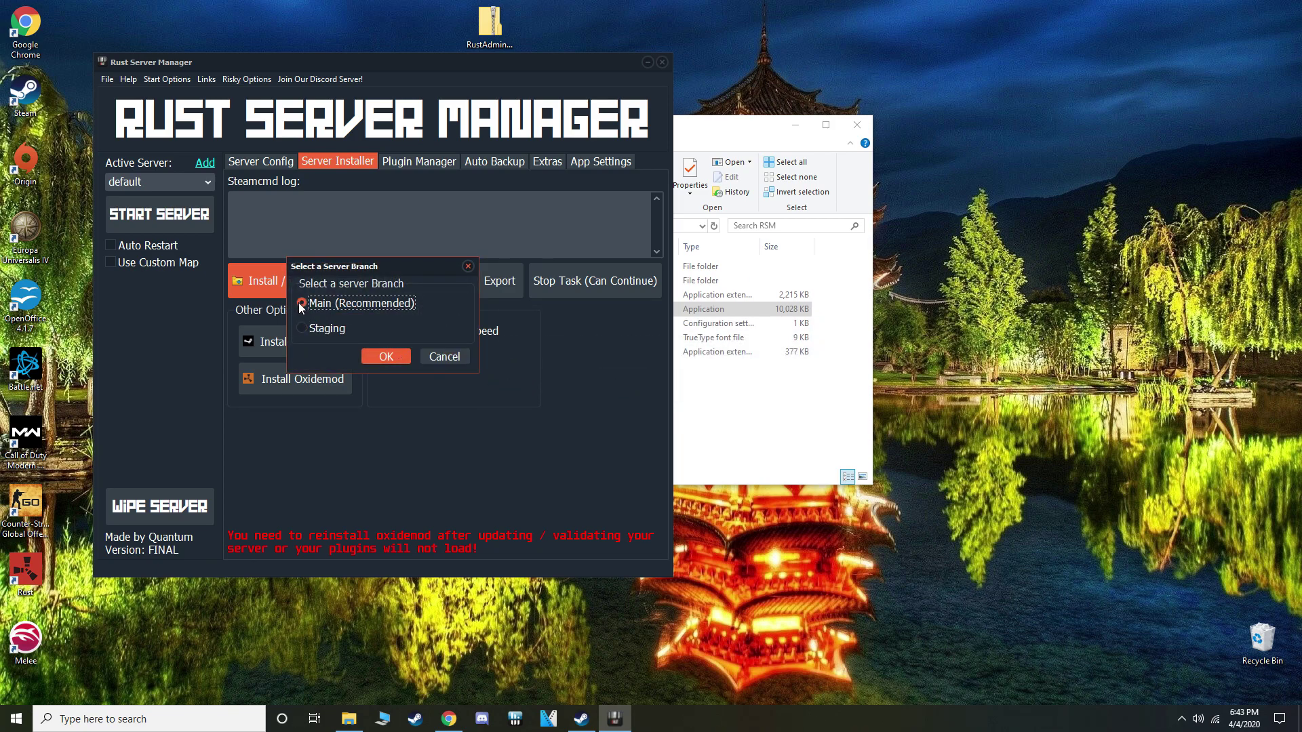
{"action": "left_click", "coordinate": [301, 303]}
{"action": "left_click", "coordinate": [388, 354]}
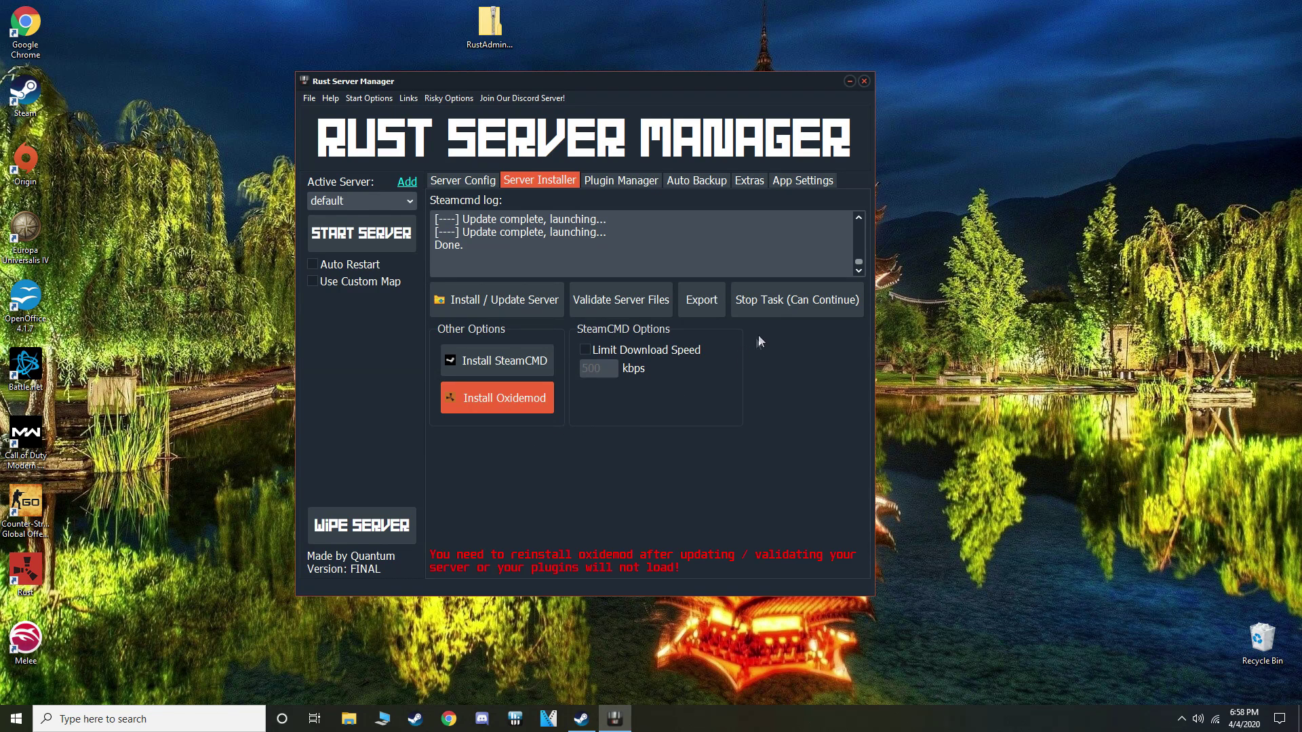
Check the Plugin Manager tab, then launch the server with START SERVER
{"action": "left_click", "coordinate": [629, 184]}
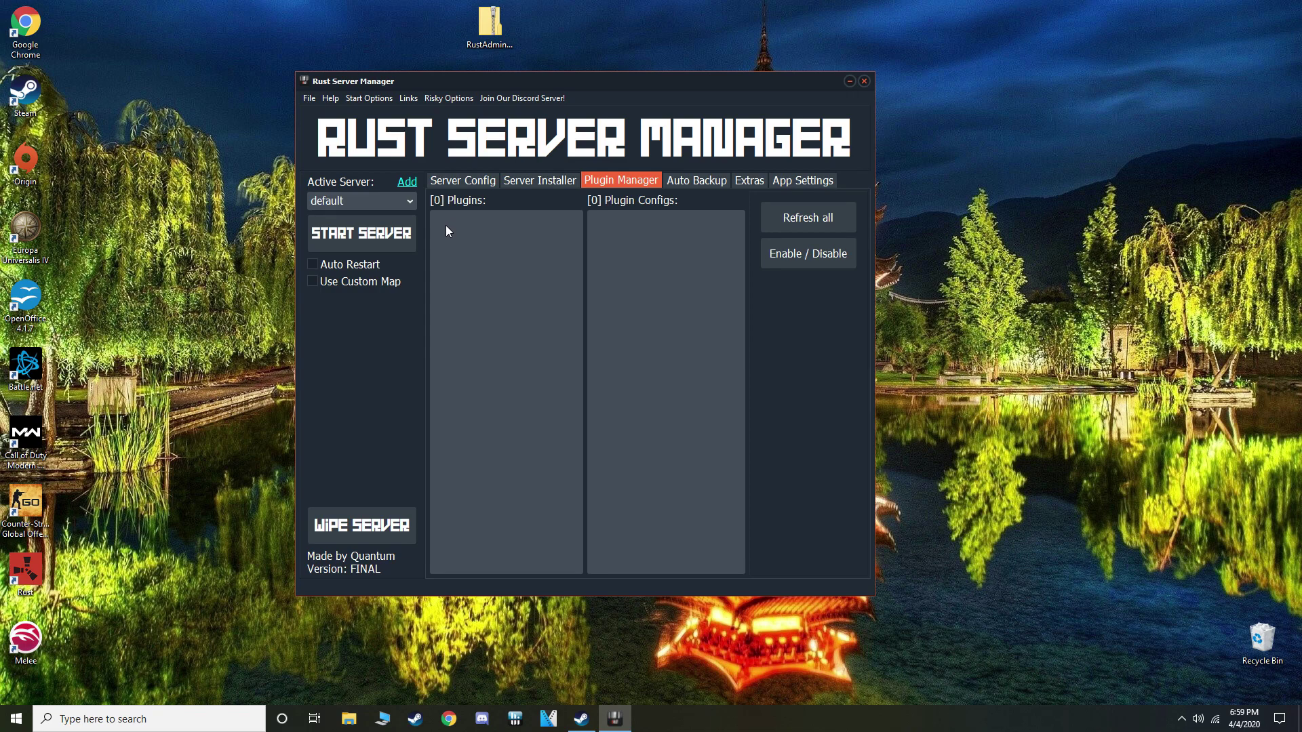
{"action": "left_click", "coordinate": [363, 241]}
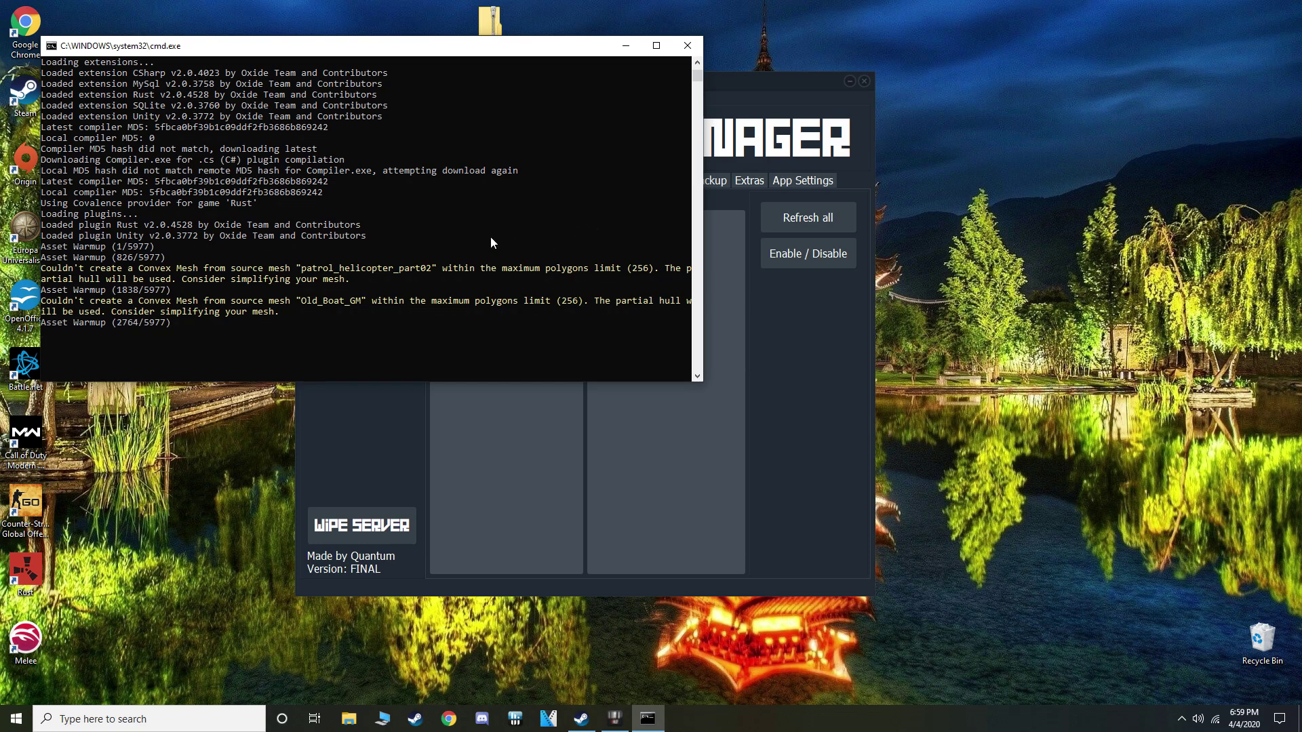
{"action": "left_click_drag", "start_coordinate": [778, 98], "coordinate": [874, 148]}
Move the manager window aside and bring forward the cmd.exe console showing Server startup complete
{"action": "left_click", "coordinate": [555, 229]}
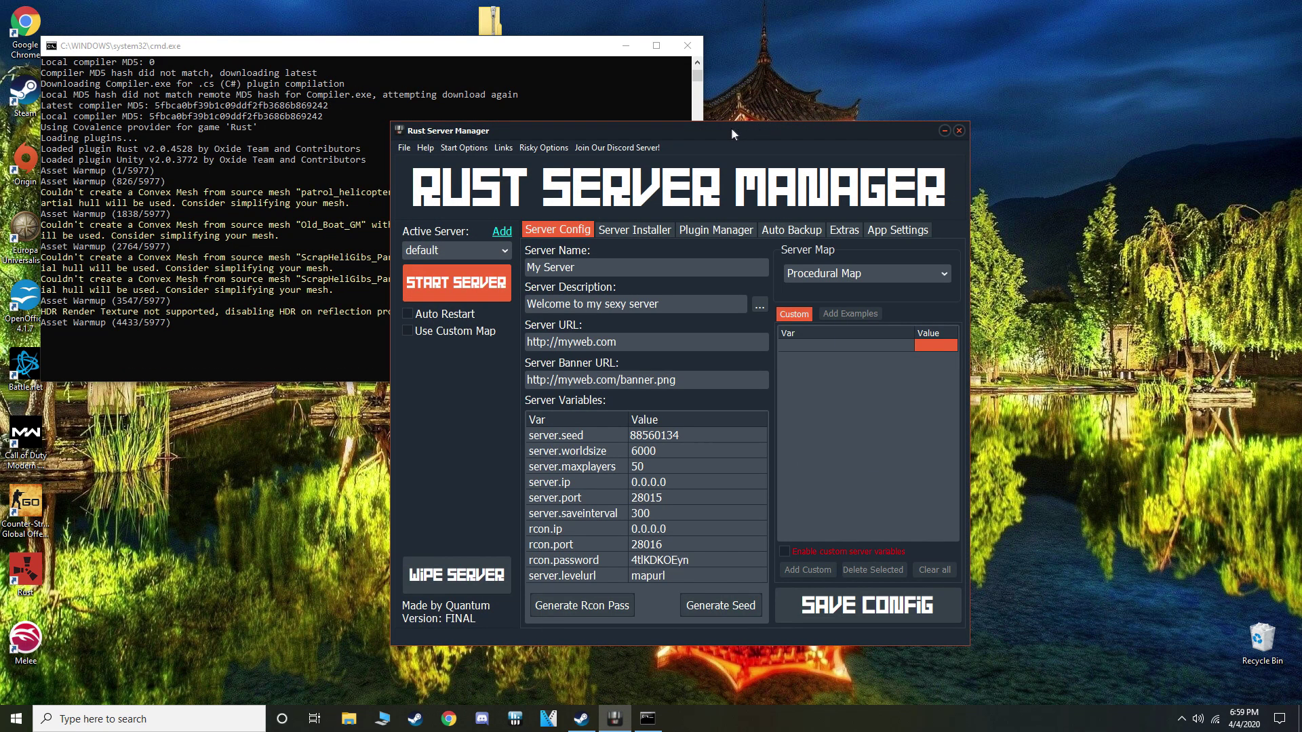
{"action": "left_click_drag", "start_coordinate": [731, 129], "coordinate": [875, 129]}
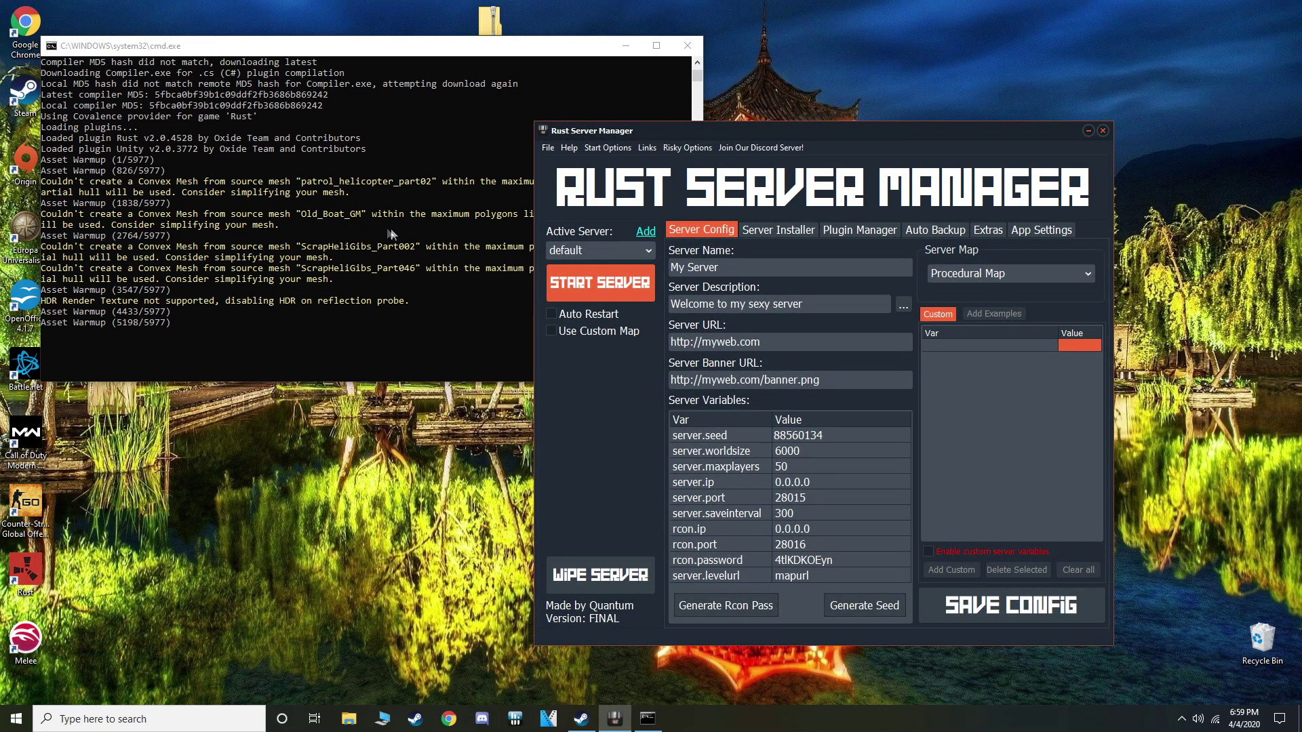
{"action": "left_click", "coordinate": [414, 51]}
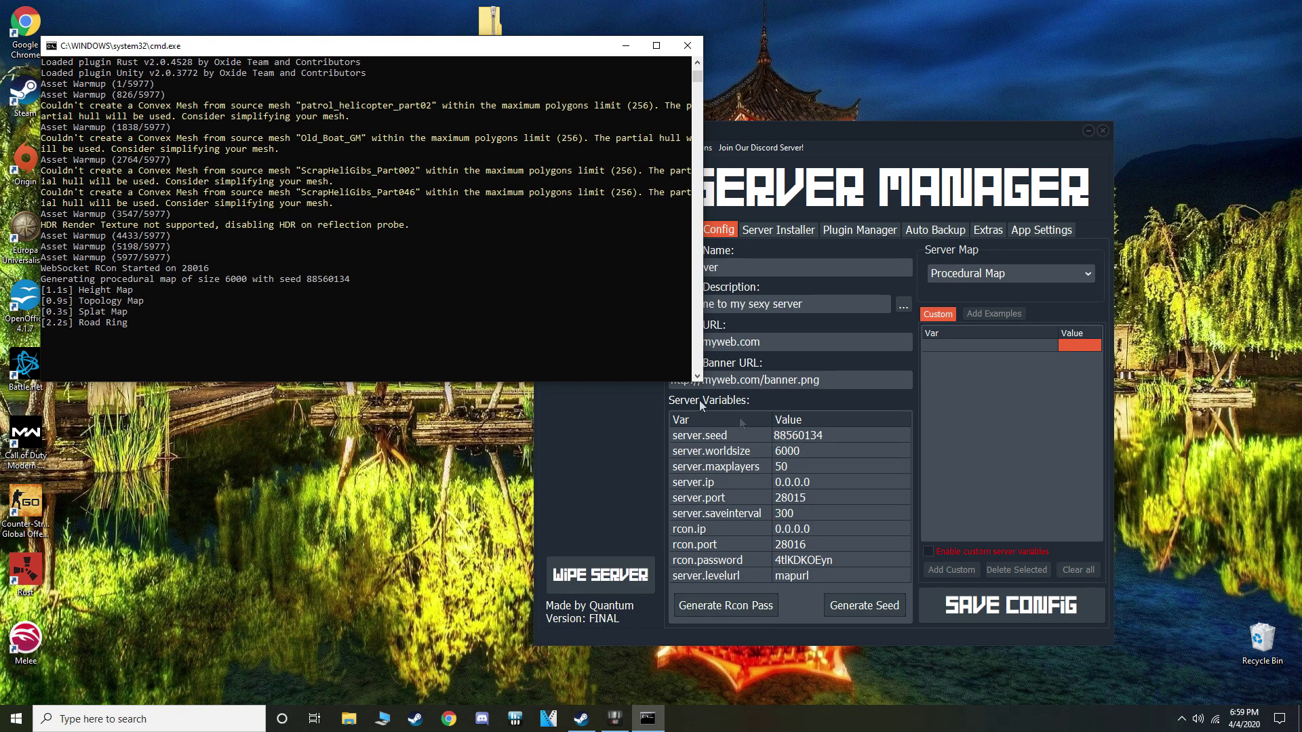
{"action": "left_click_drag", "start_coordinate": [797, 132], "coordinate": [930, 148]}
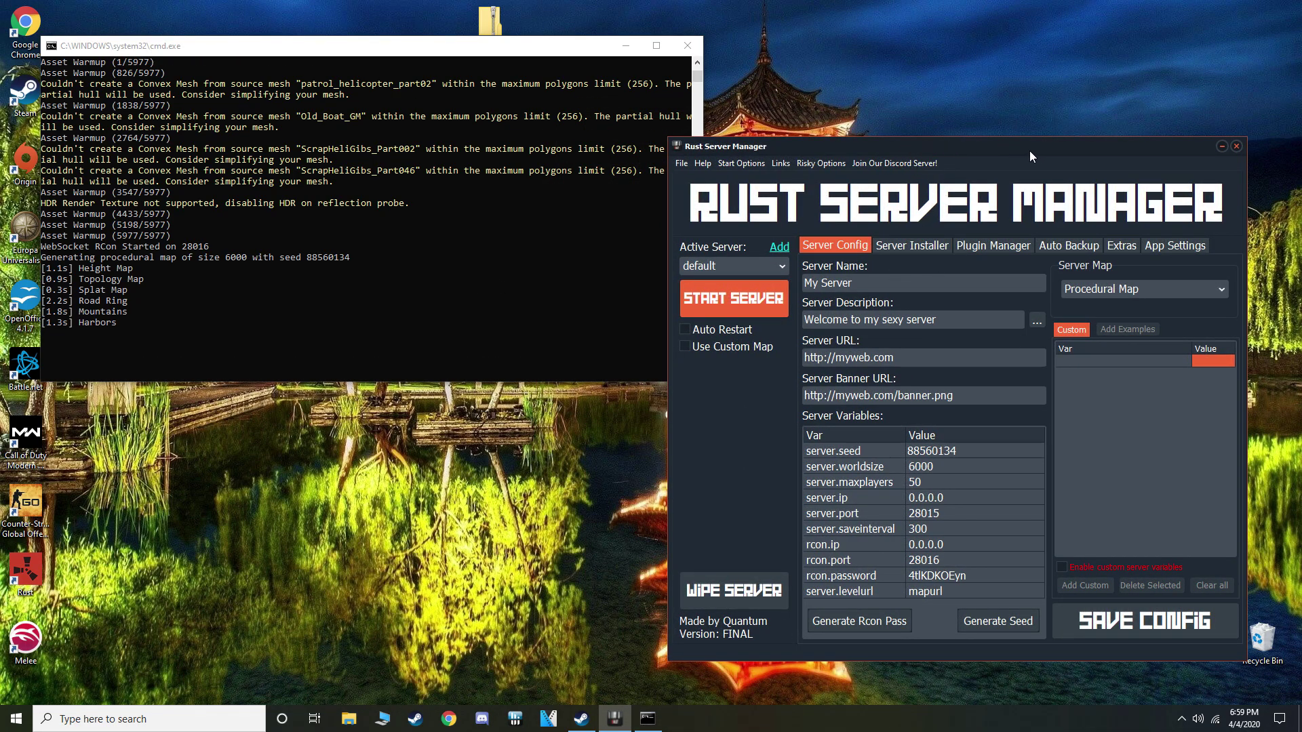
{"action": "left_click_drag", "start_coordinate": [1029, 156], "coordinate": [928, 126]}
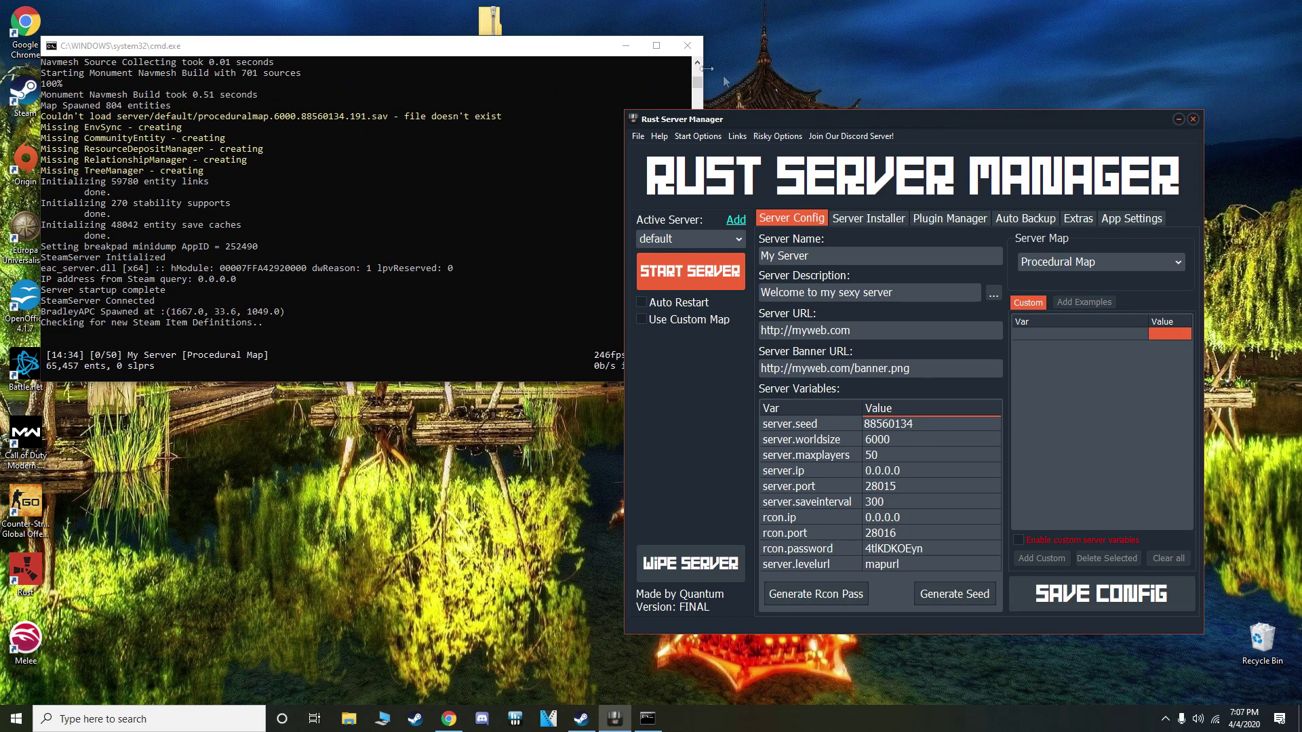
{"action": "left_click", "coordinate": [627, 46]}
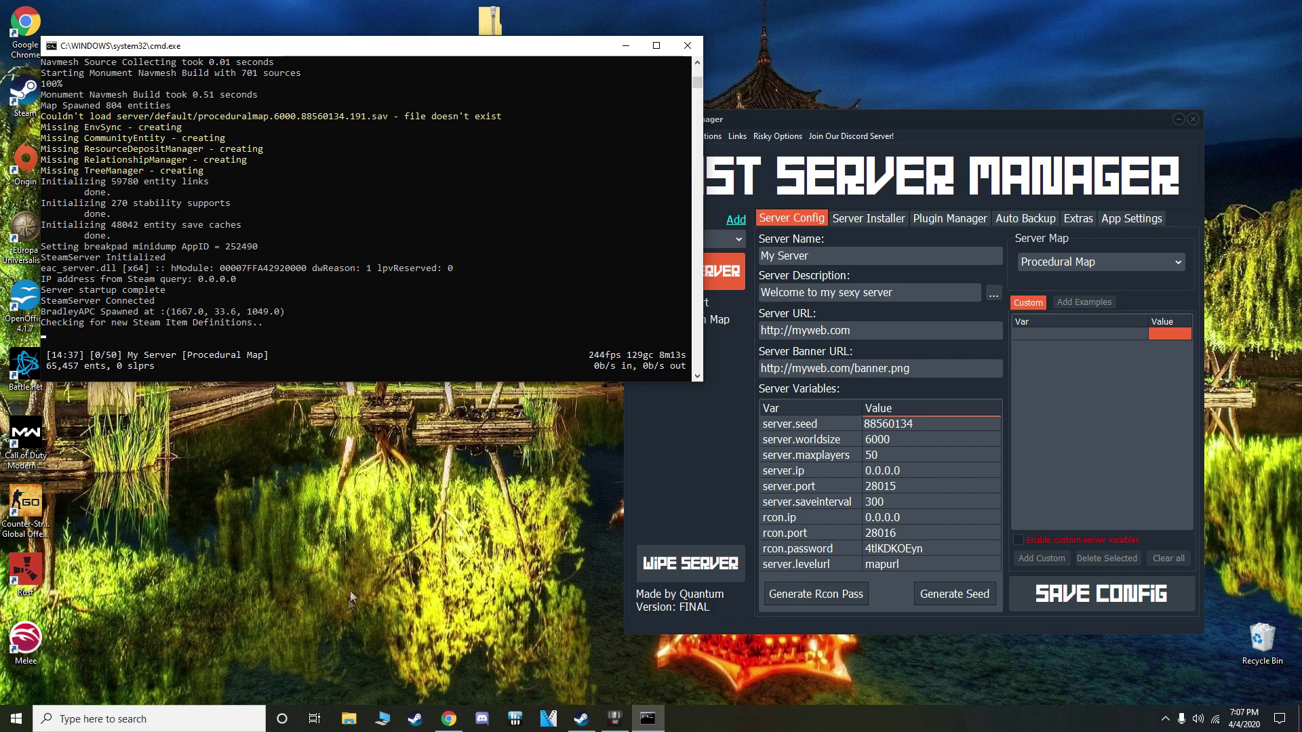
Browse the umod.org Plugins list filtered by the building tag, then close Chrome
{"action": "left_click", "coordinate": [448, 718]}
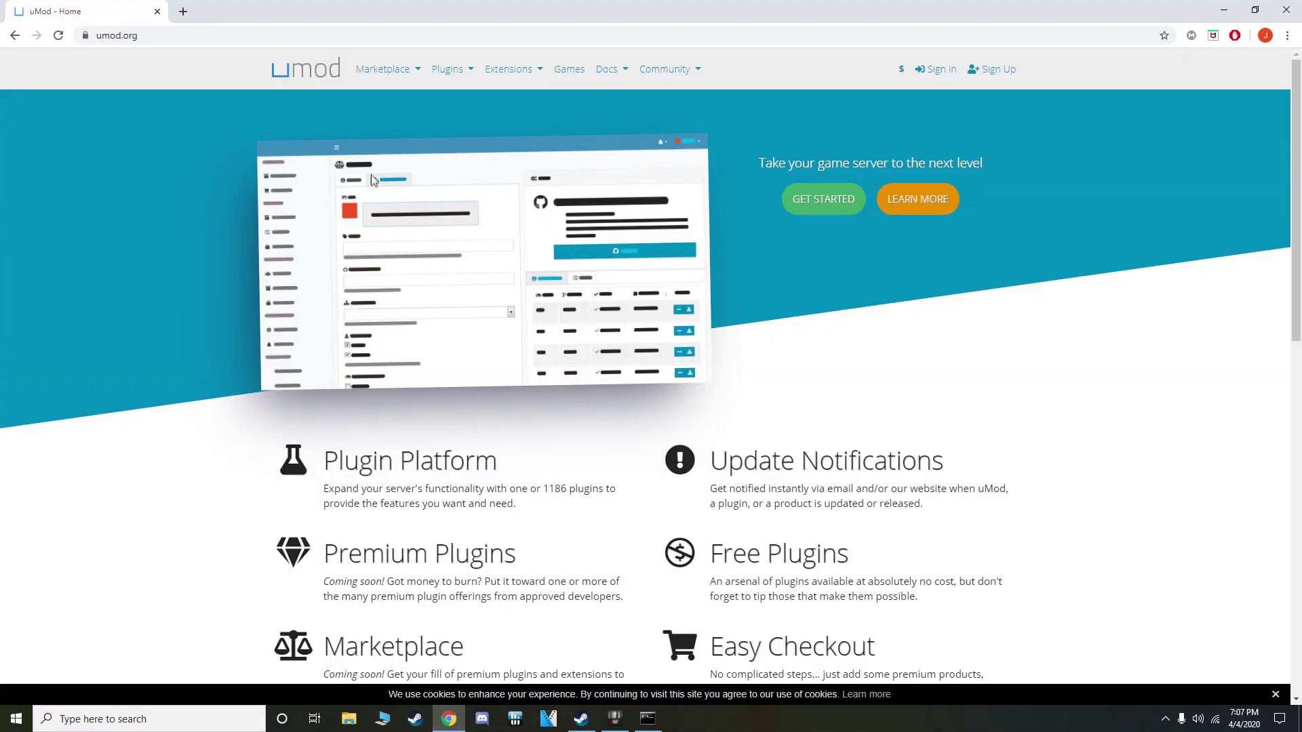
{"action": "left_click", "coordinate": [448, 69]}
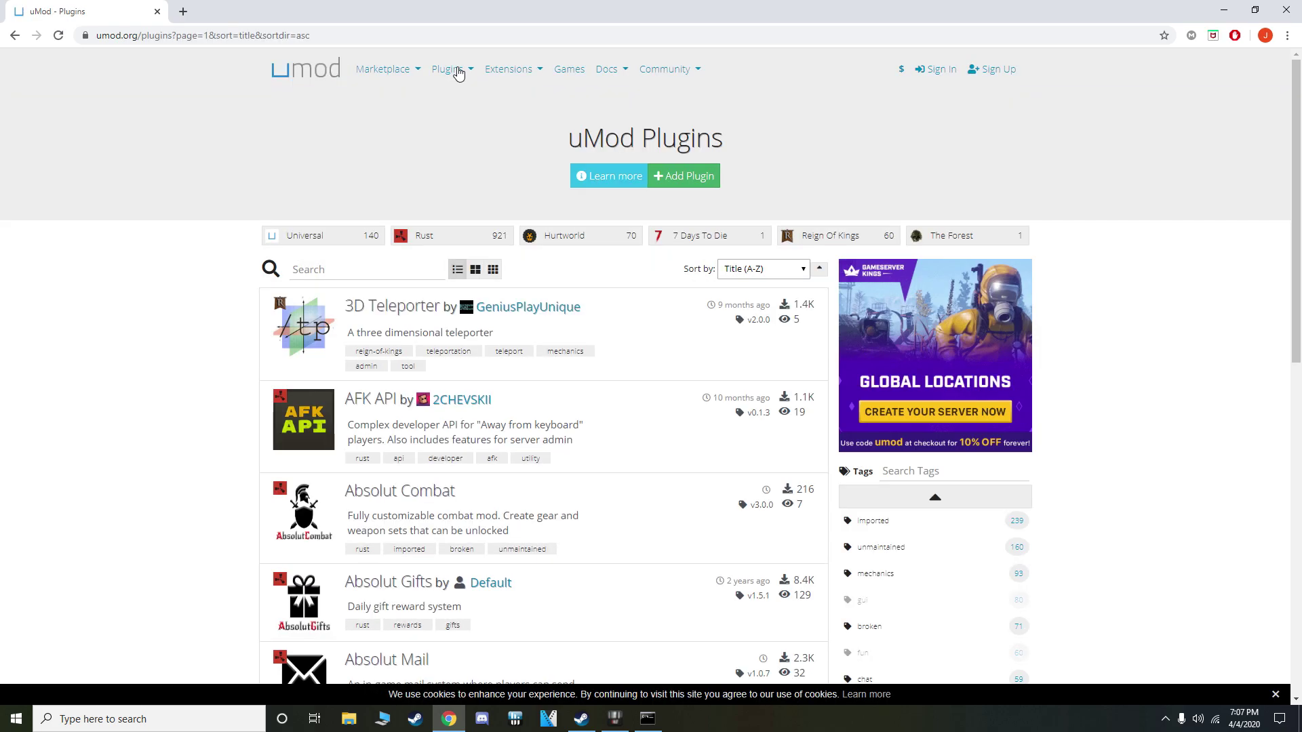
{"action": "scroll", "coordinate": [546, 495], "scroll_direction": "down", "scroll_amount": 15}
{"action": "scroll", "coordinate": [546, 495], "scroll_direction": "up", "scroll_amount": 15}
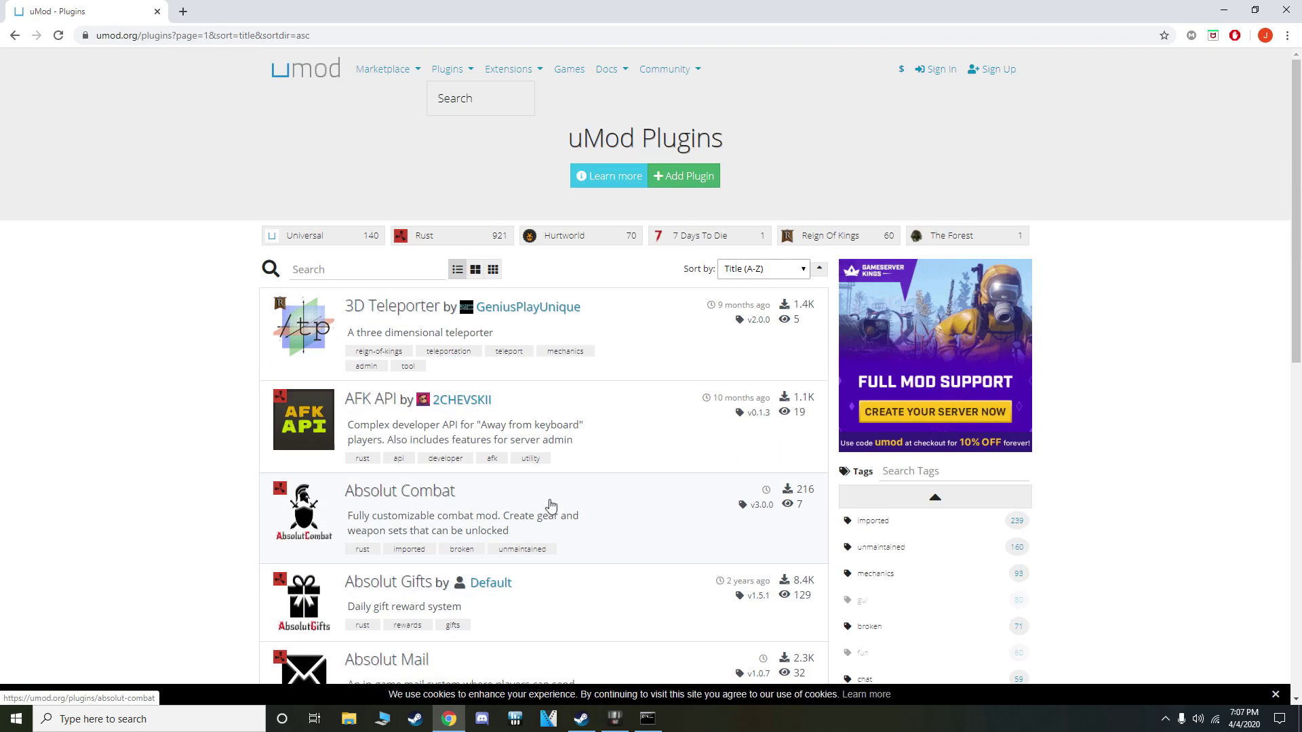
{"action": "scroll", "coordinate": [550, 505], "scroll_direction": "down", "scroll_amount": 4}
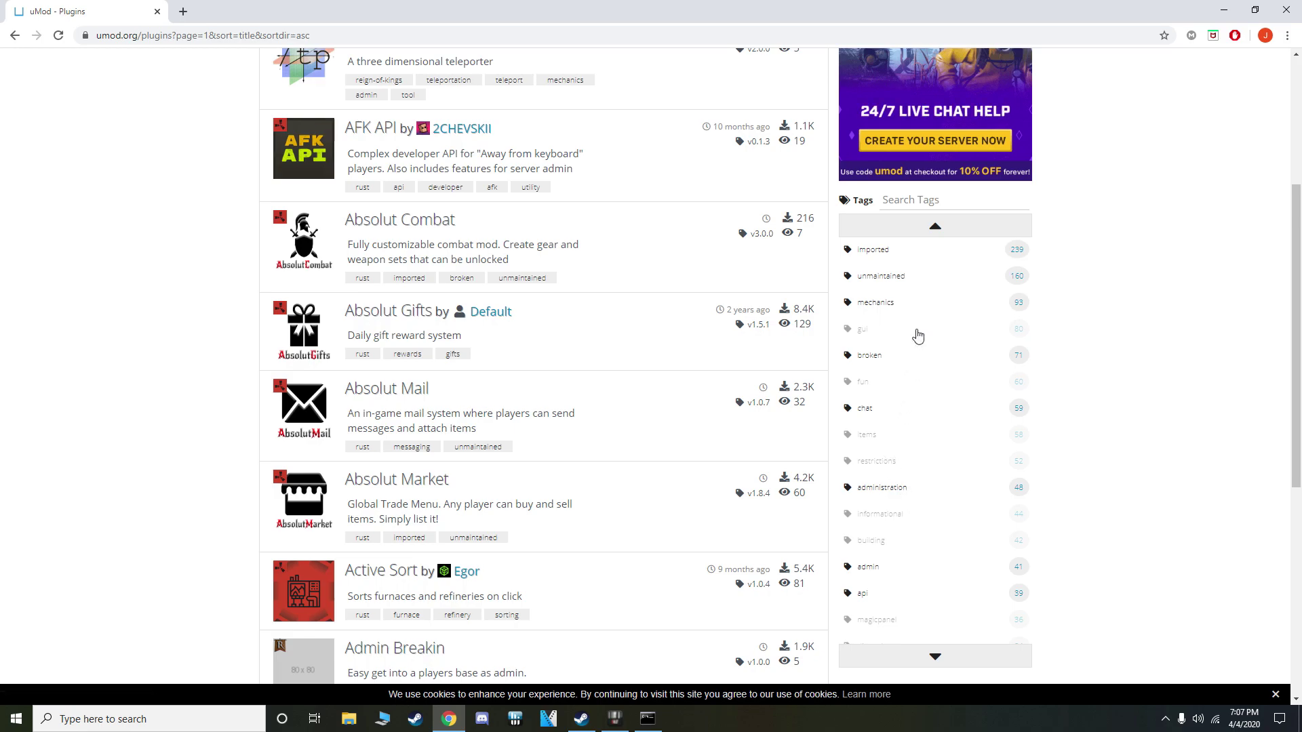
{"action": "left_click", "coordinate": [890, 542]}
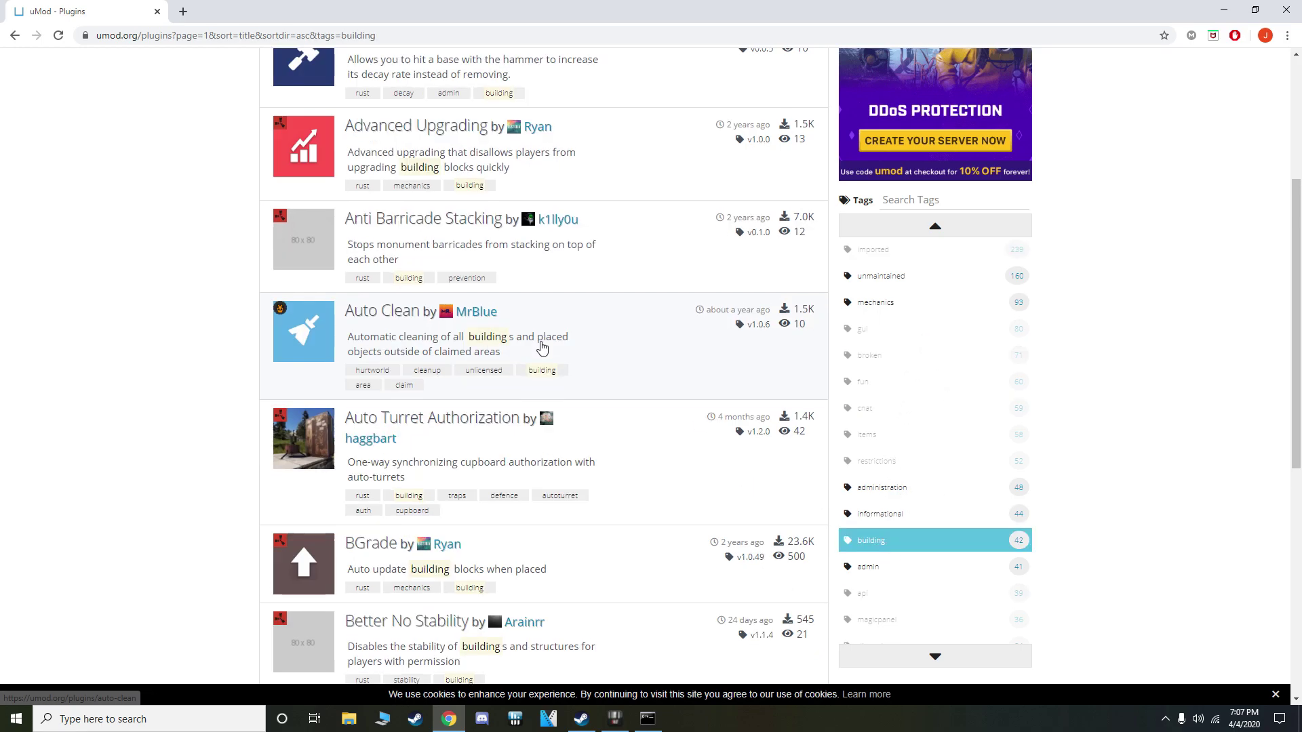
{"action": "scroll", "coordinate": [541, 347], "scroll_direction": "down", "scroll_amount": 7}
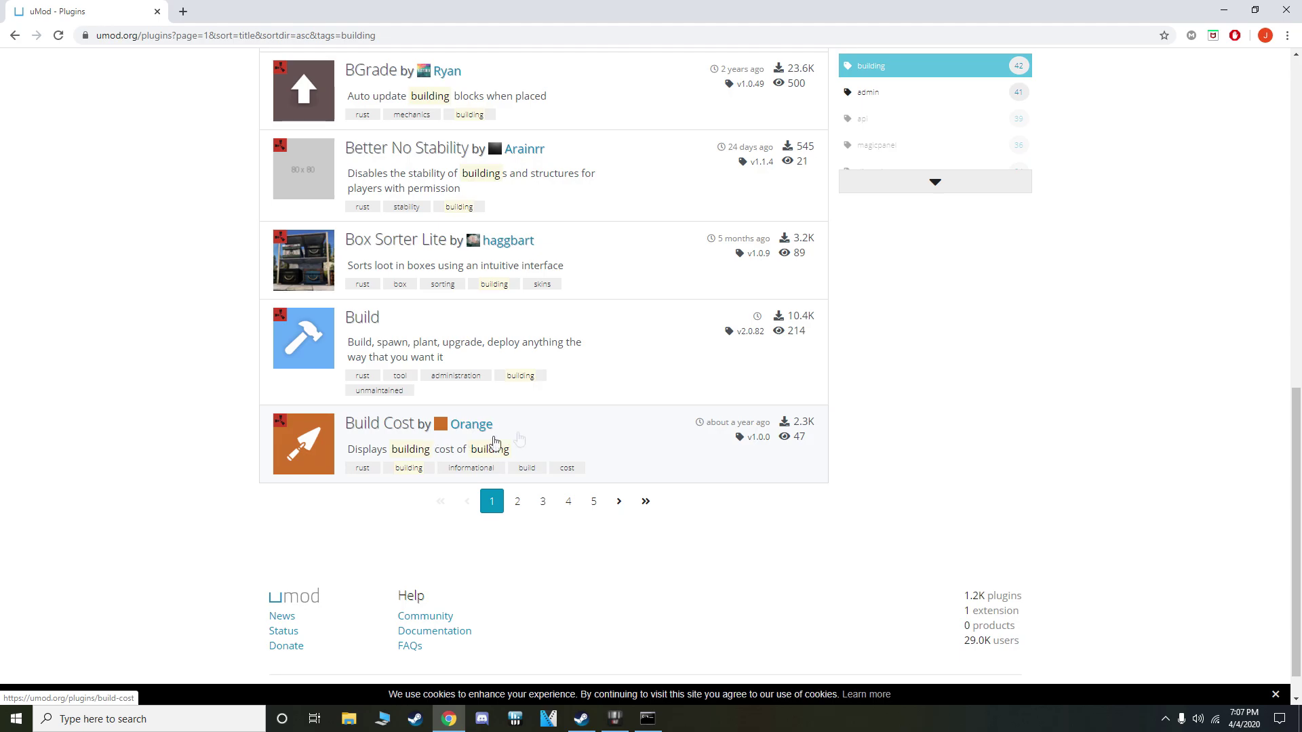
{"action": "scroll", "coordinate": [561, 442], "scroll_direction": "up", "scroll_amount": 10}
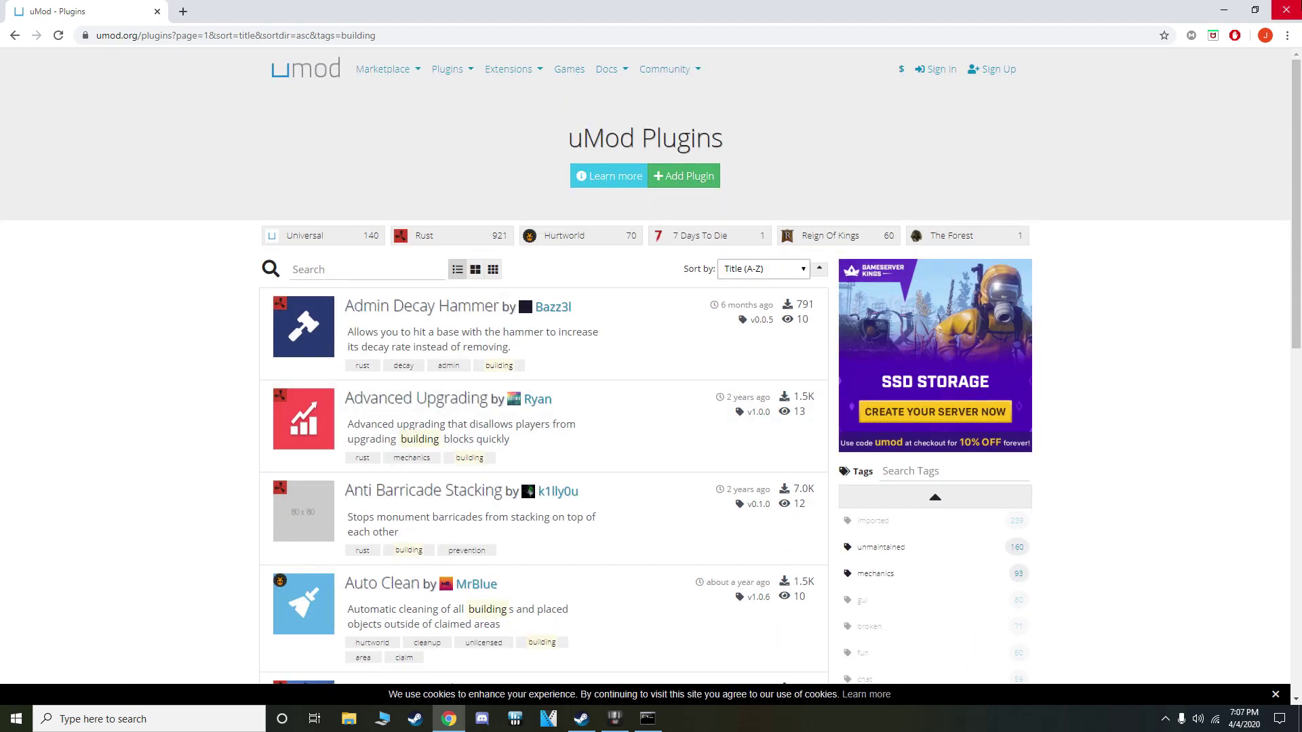
{"action": "left_click", "coordinate": [1286, 9]}
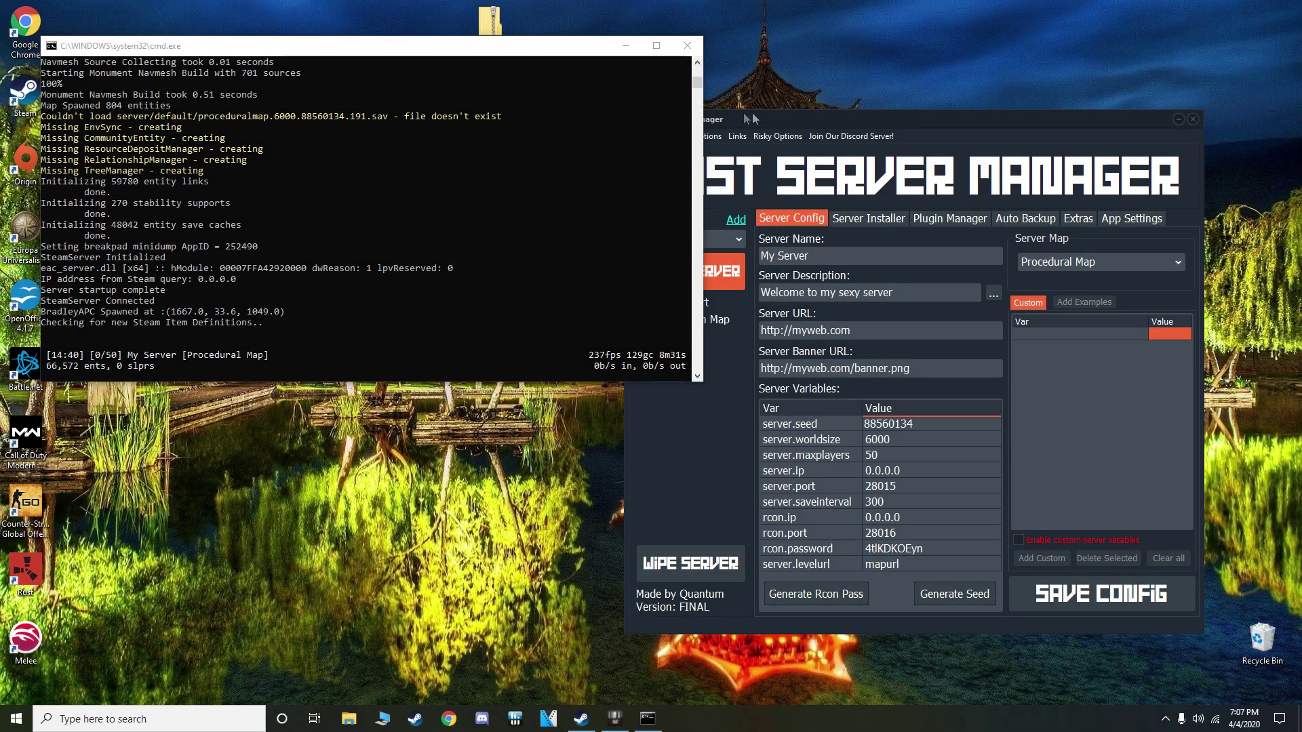
Open the RSM\server\default\oxide\plugins folder in File Explorer
{"action": "left_click_drag", "start_coordinate": [339, 46], "coordinate": [323, 183]}
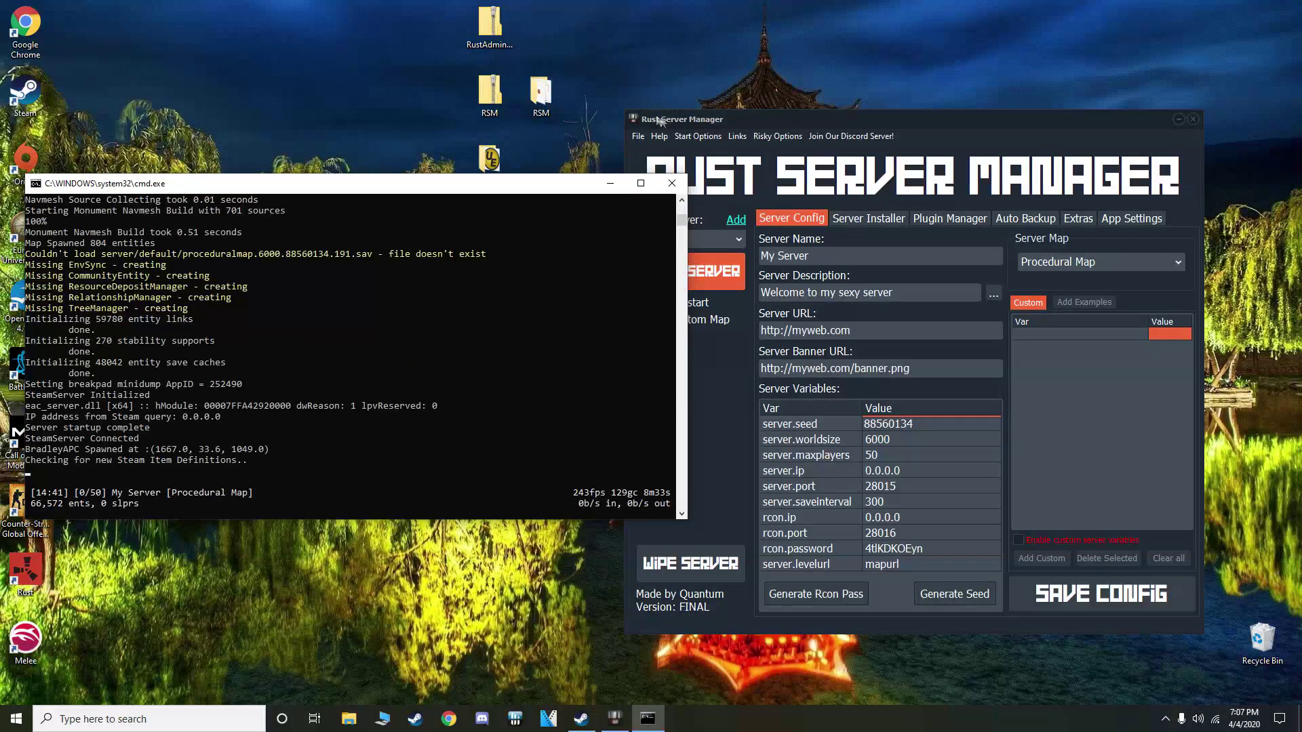
{"action": "double_click", "coordinate": [547, 99]}
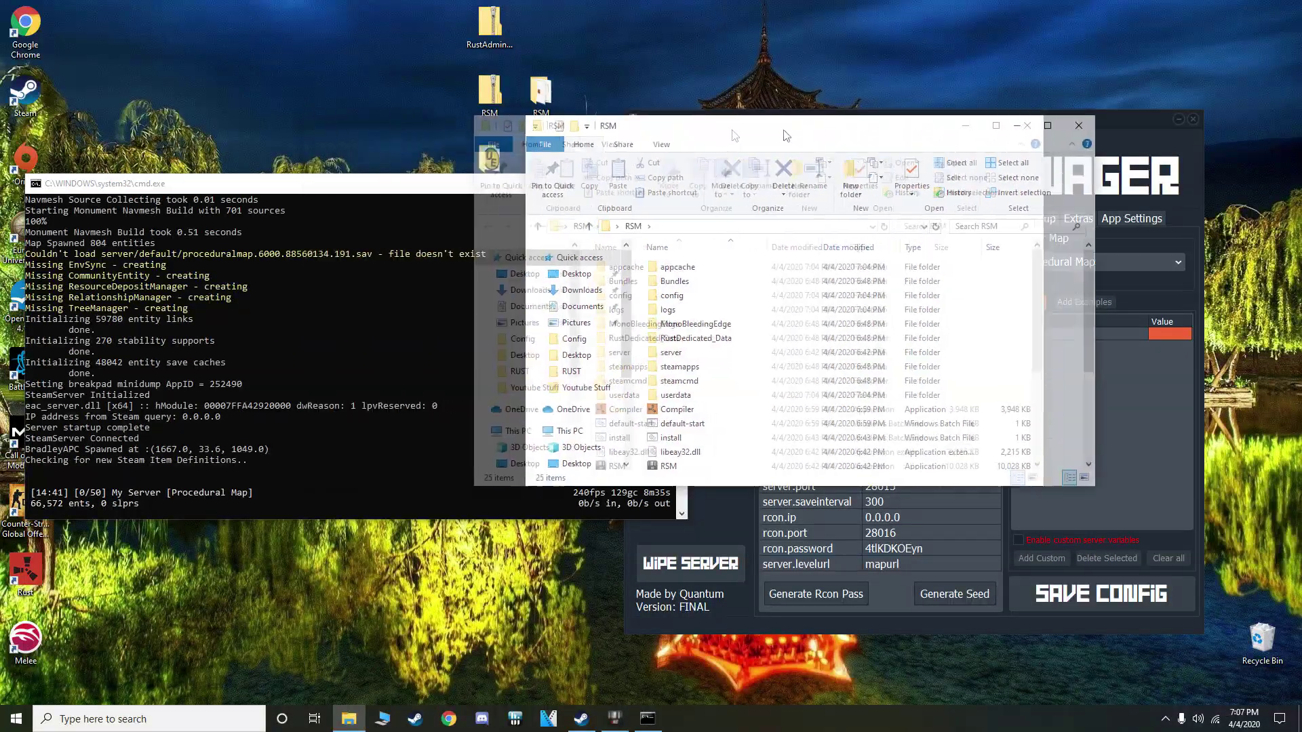
{"action": "left_click", "coordinate": [800, 421]}
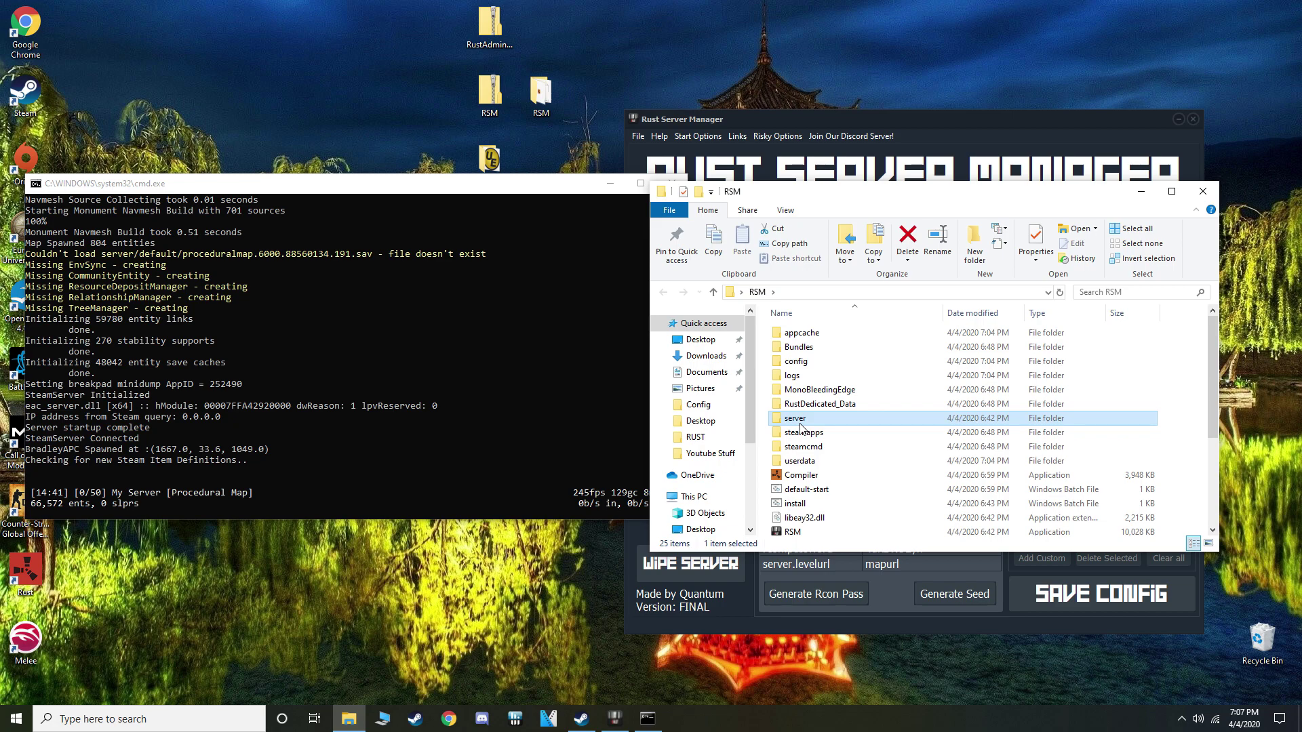
{"action": "double_click", "coordinate": [800, 427]}
{"action": "double_click", "coordinate": [807, 337]}
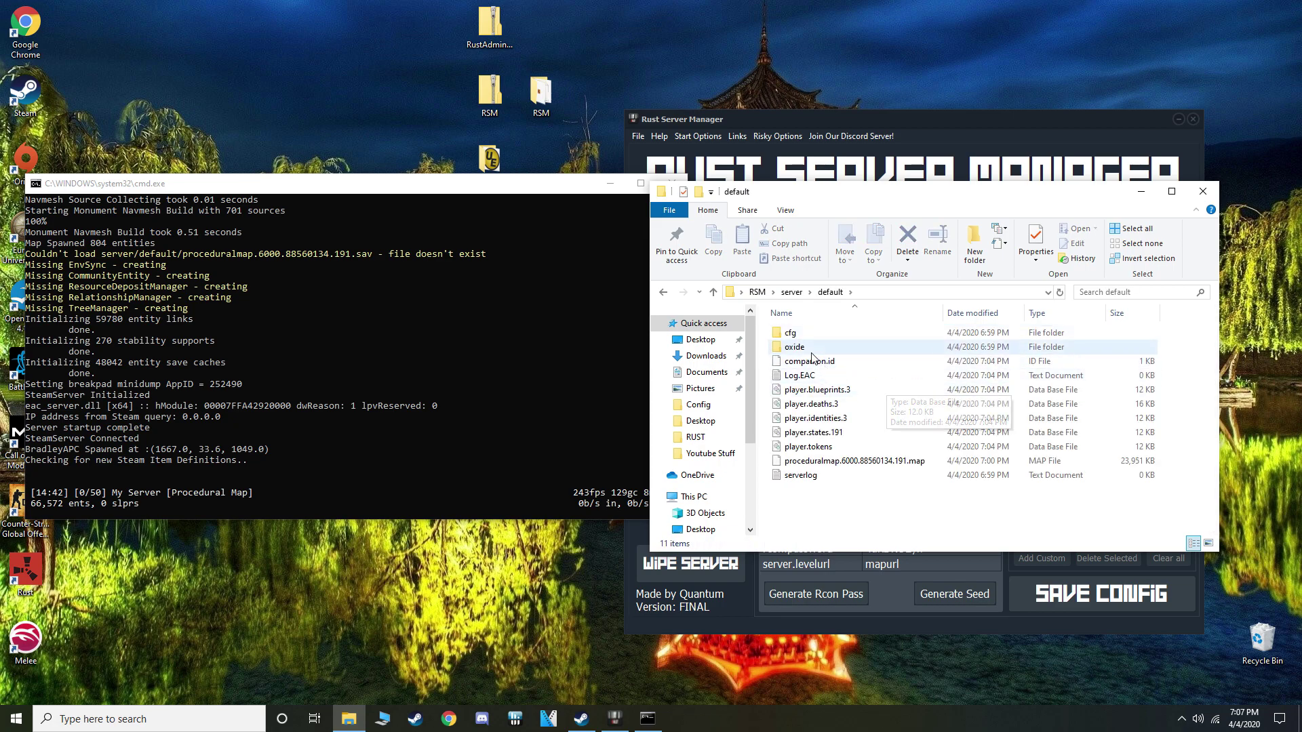
{"action": "double_click", "coordinate": [807, 348]}
{"action": "double_click", "coordinate": [808, 391]}
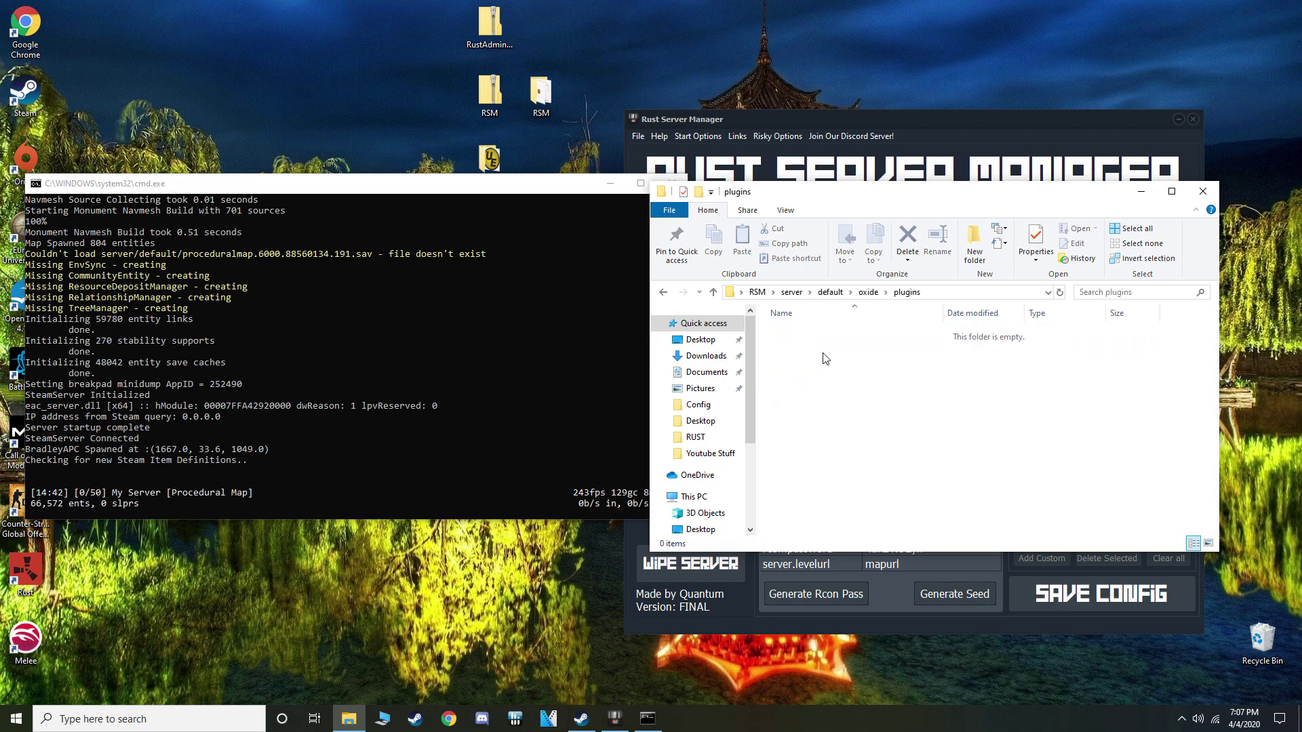
Copy BuildCost.cs from the desktop Plugins folder into oxide\plugins and close both windows
{"action": "left_click_drag", "start_coordinate": [489, 160], "coordinate": [402, 119]}
{"action": "double_click", "coordinate": [386, 102]}
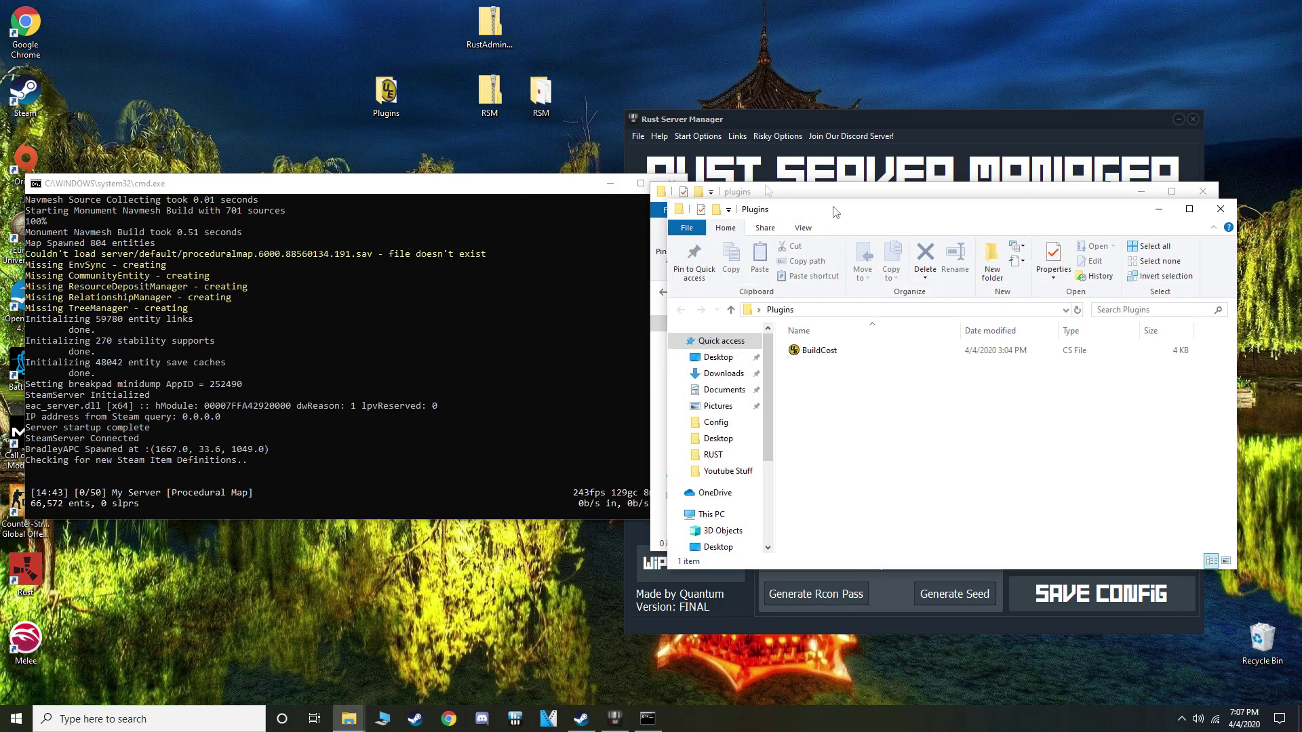
{"action": "left_click_drag", "start_coordinate": [915, 214], "coordinate": [368, 93]}
{"action": "left_click", "coordinate": [277, 231]}
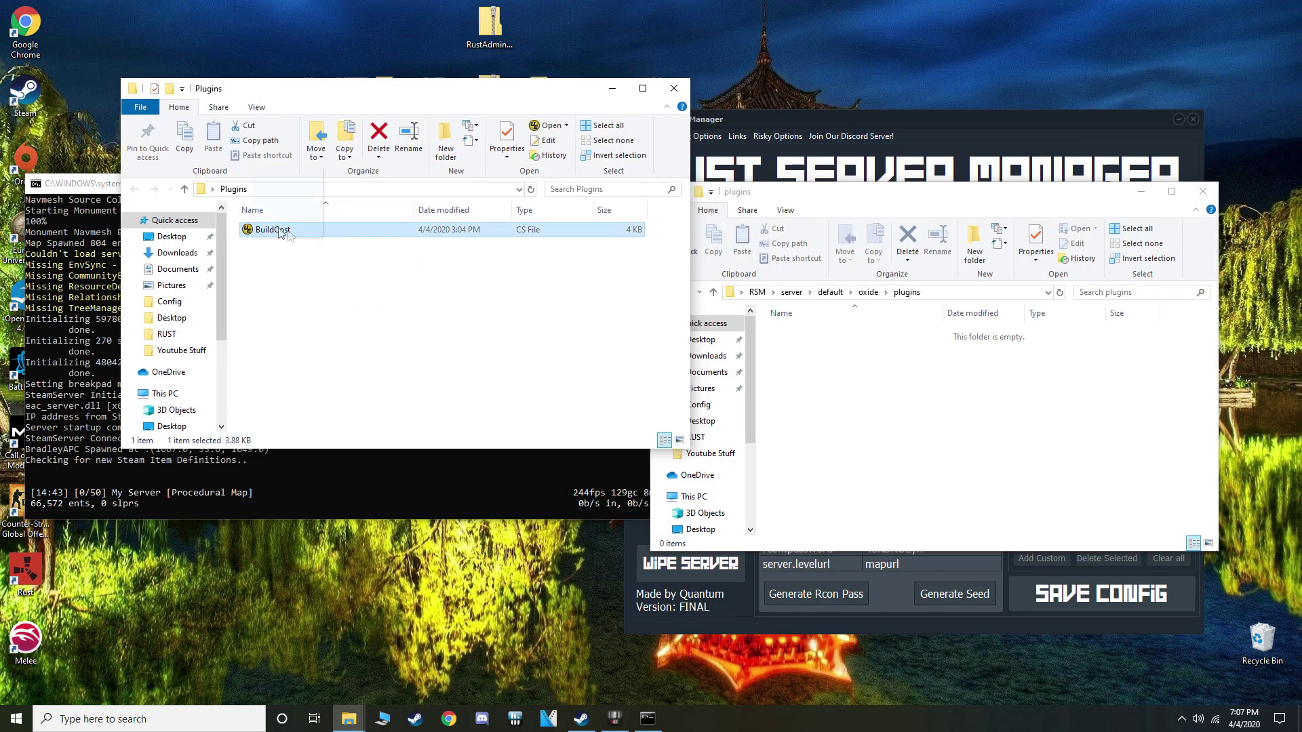
{"action": "left_click_drag", "start_coordinate": [281, 233], "coordinate": [766, 383]}
{"action": "key", "text": "alt+F4"}
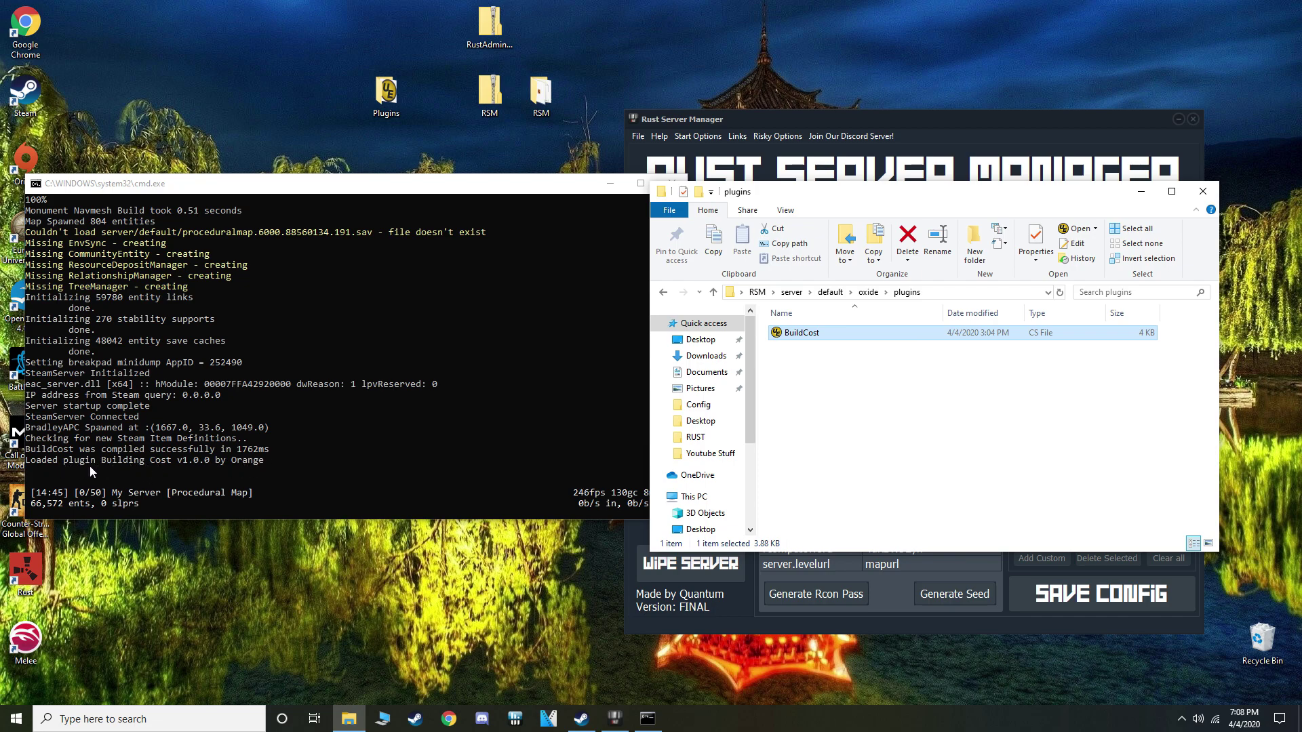
{"action": "left_click", "coordinate": [1202, 191]}
{"action": "left_click_drag", "start_coordinate": [537, 190], "coordinate": [546, 140]}
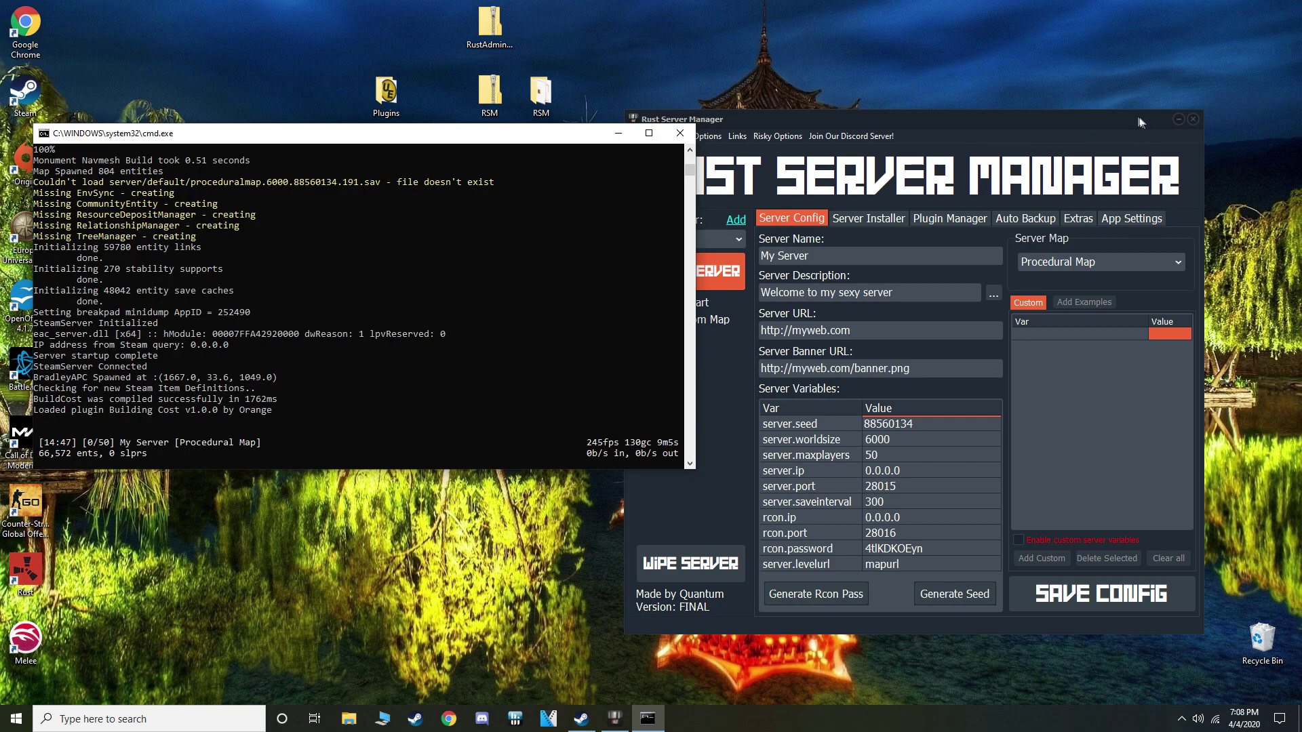
Extract the RustAdmin zip into a desktop RustAdminRelease folder, closing Explorer and minimizing the console
{"action": "left_click", "coordinate": [1180, 120]}
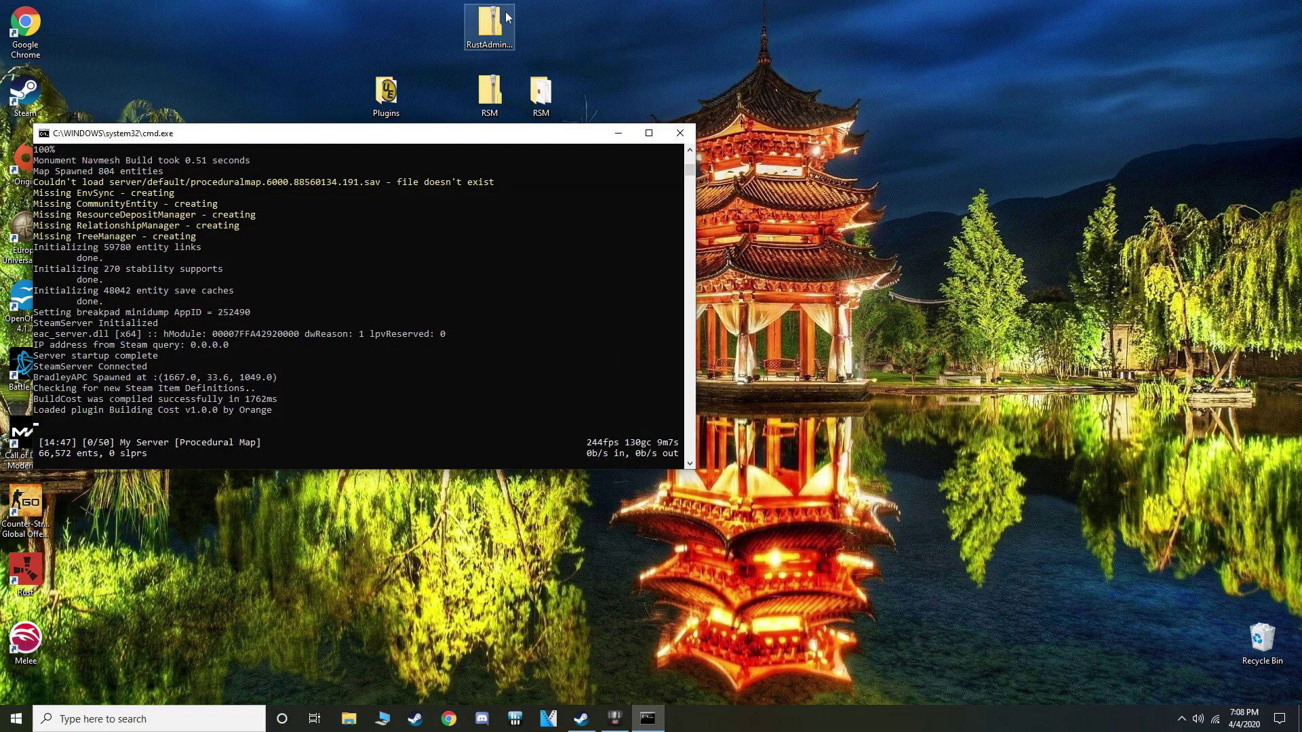
{"action": "right_click", "coordinate": [499, 24]}
{"action": "left_click", "coordinate": [539, 46]}
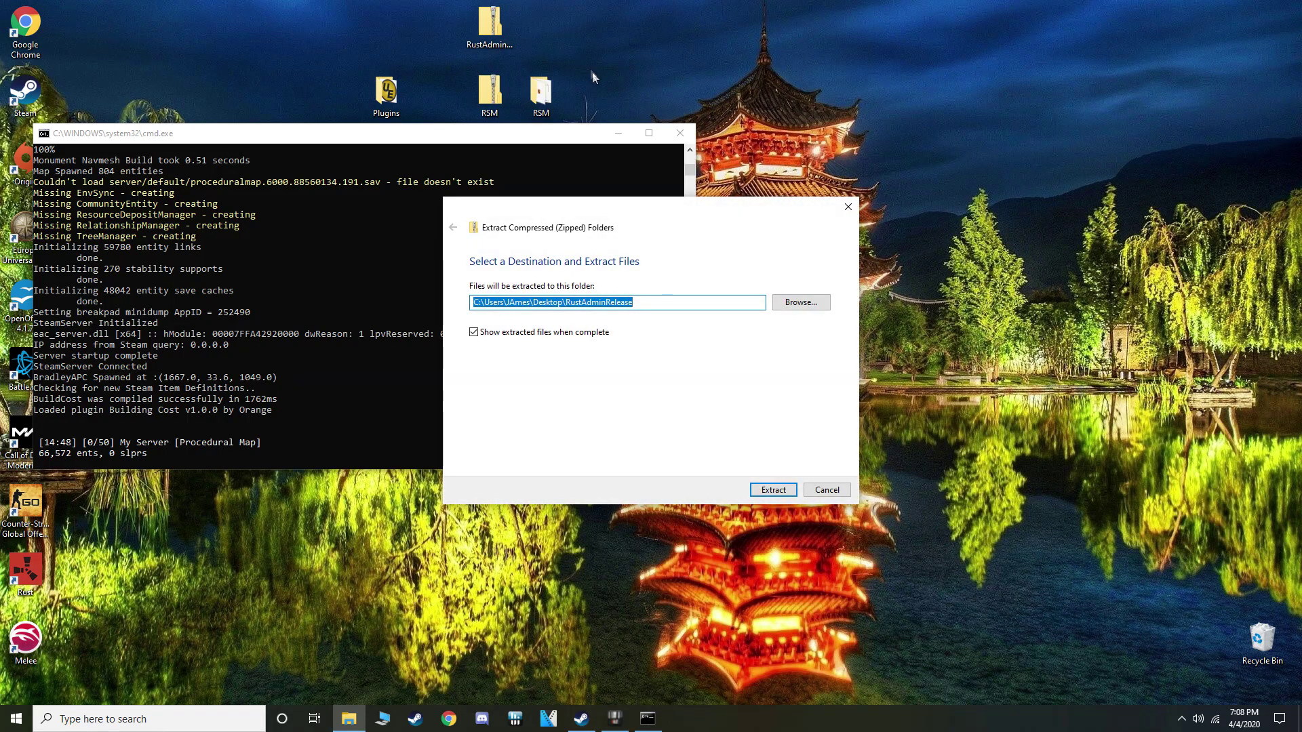
{"action": "left_click", "coordinate": [793, 489]}
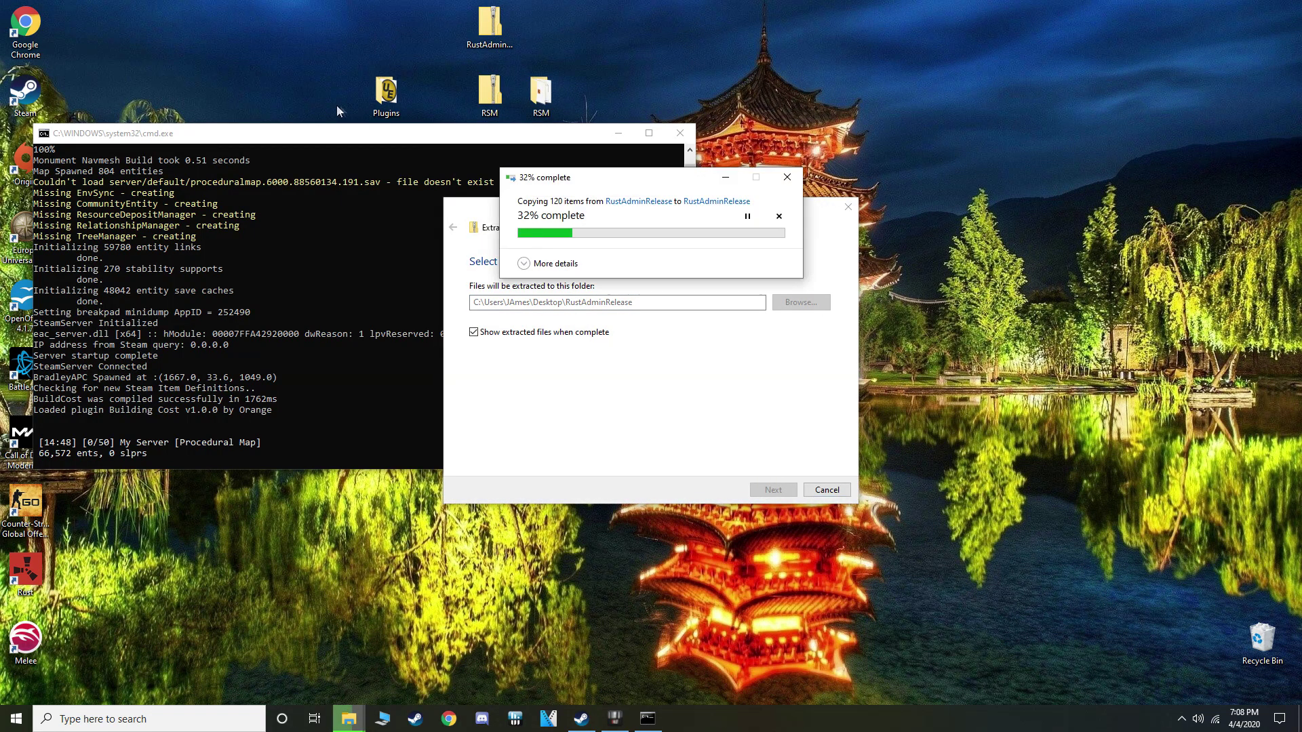
{"action": "left_click_drag", "start_coordinate": [454, 133], "coordinate": [457, 331]}
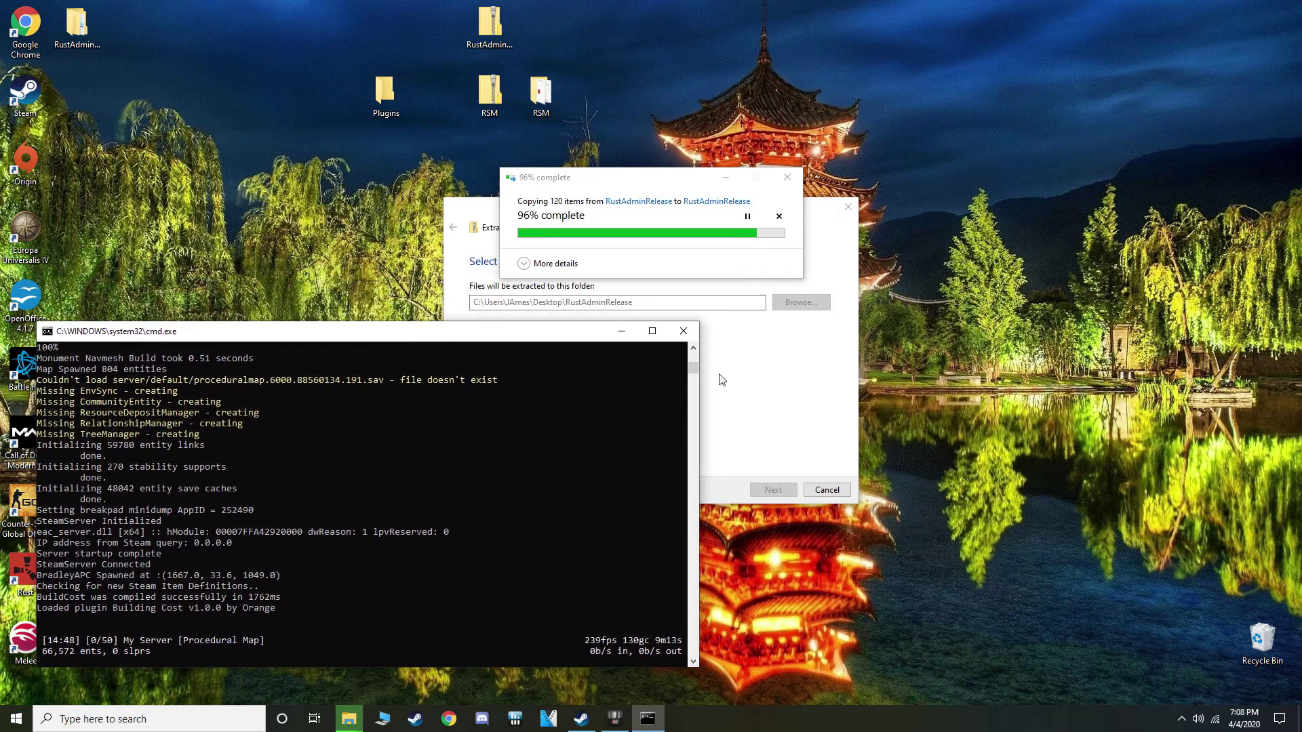
{"action": "left_click_drag", "start_coordinate": [510, 95], "coordinate": [874, 98]}
{"action": "left_click", "coordinate": [1039, 96]}
{"action": "left_click", "coordinate": [621, 331]}
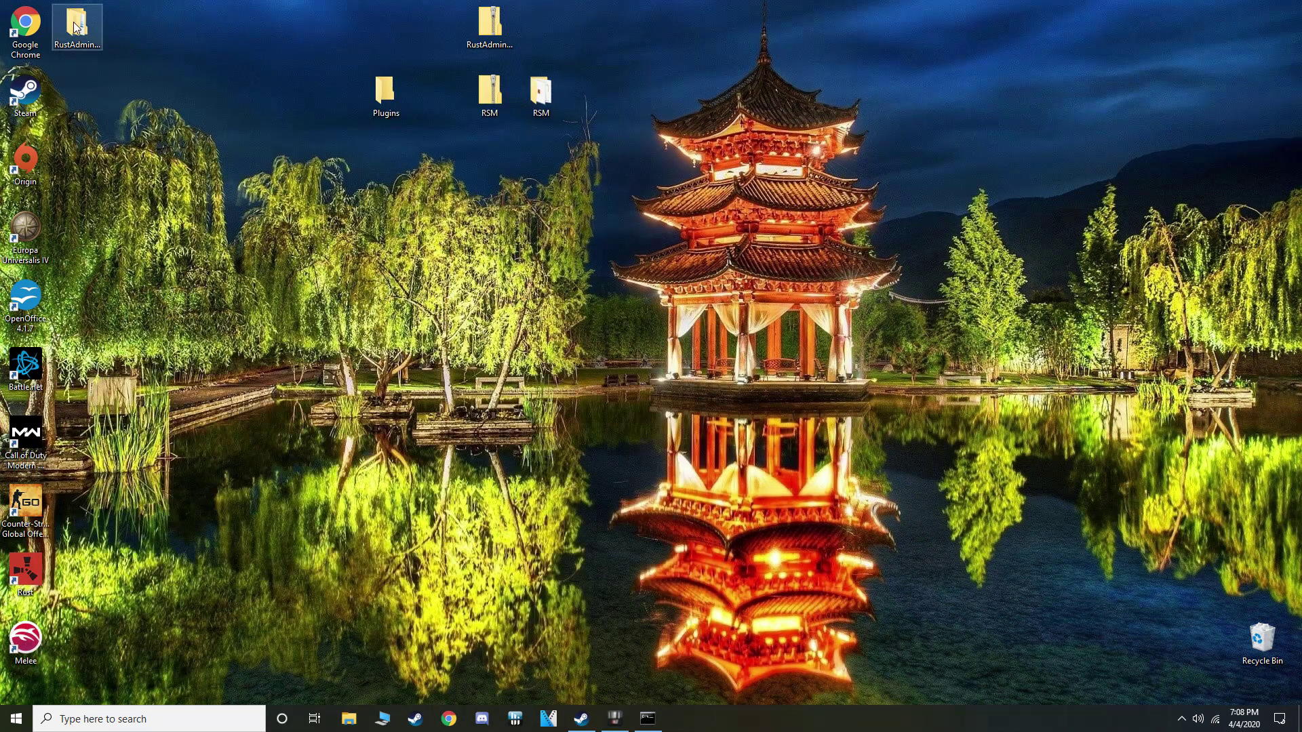
{"action": "left_click_drag", "start_coordinate": [76, 29], "coordinate": [536, 46]}
Run RustAdmin.exe from RustAdminRelease\RustAdminRelease past SmartScreen and dismiss the changelog
{"action": "double_click", "coordinate": [538, 31]}
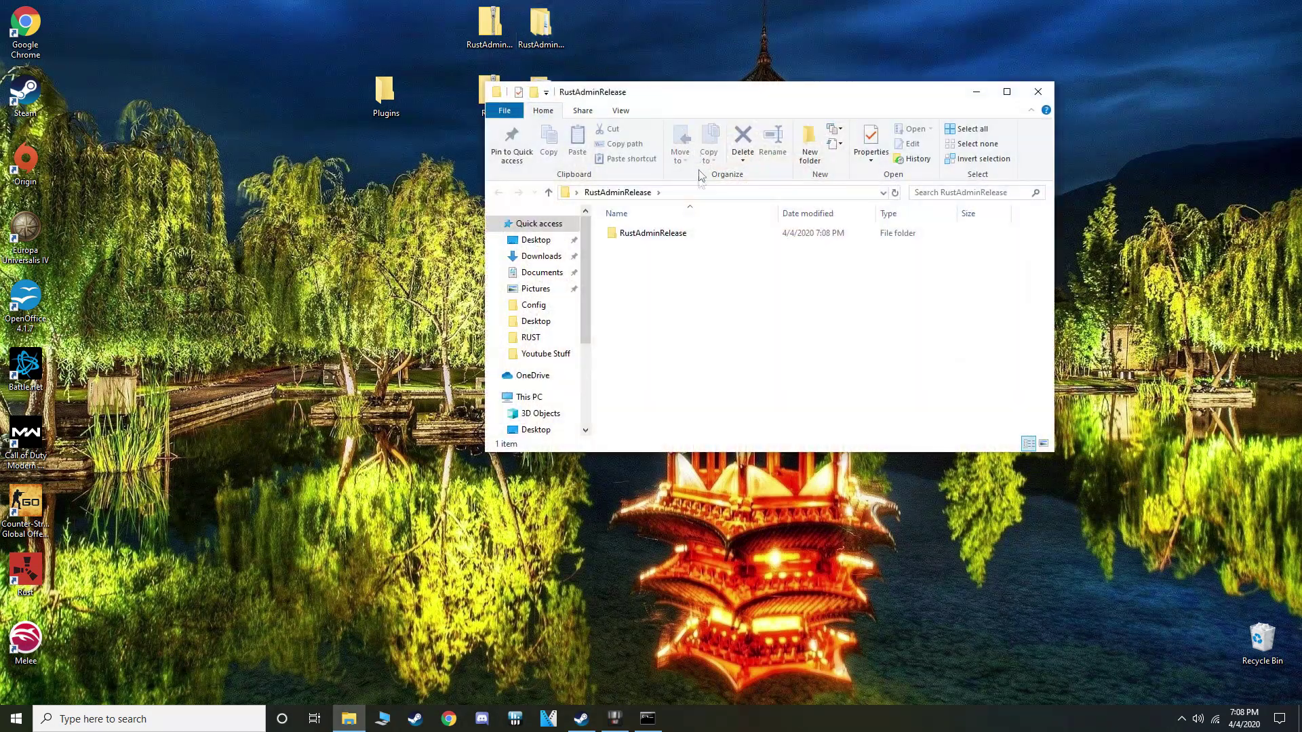
{"action": "double_click", "coordinate": [674, 232]}
{"action": "scroll", "coordinate": [719, 265], "scroll_direction": "down", "scroll_amount": 6}
{"action": "double_click", "coordinate": [640, 371]}
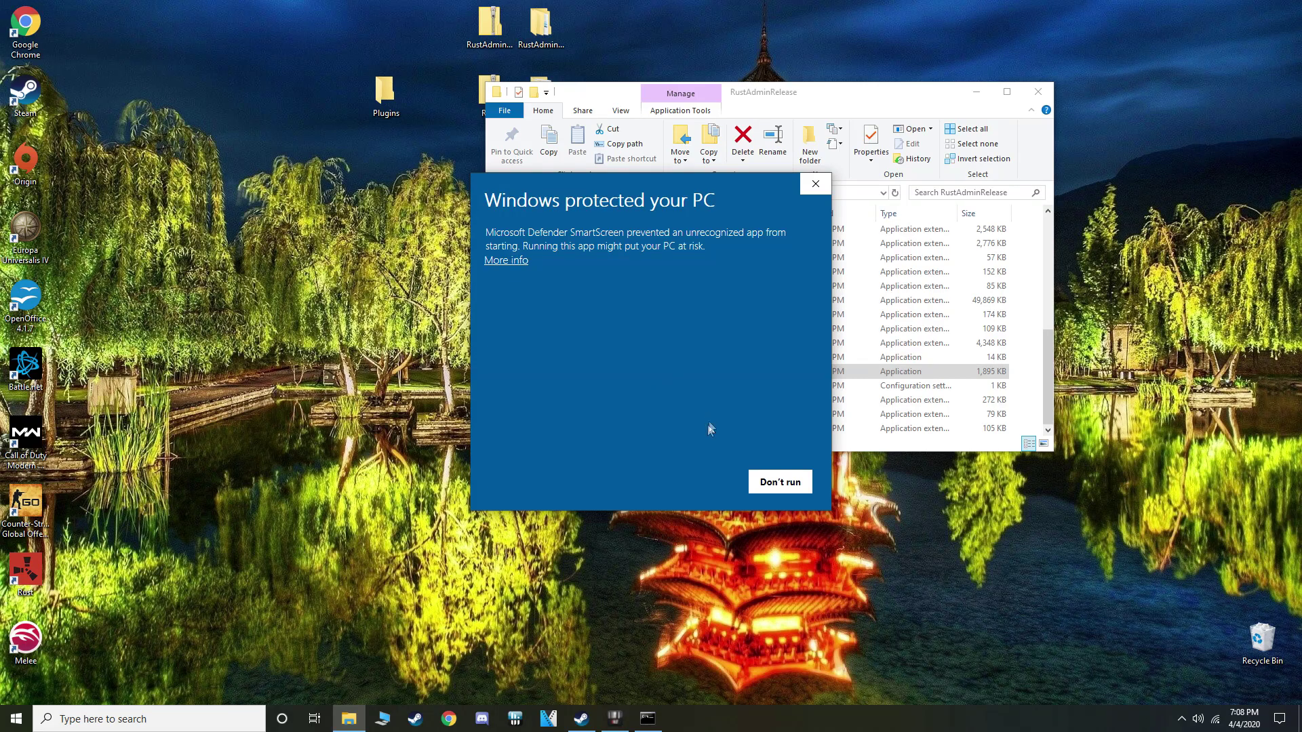
{"action": "left_click", "coordinate": [507, 261]}
{"action": "left_click", "coordinate": [701, 478]}
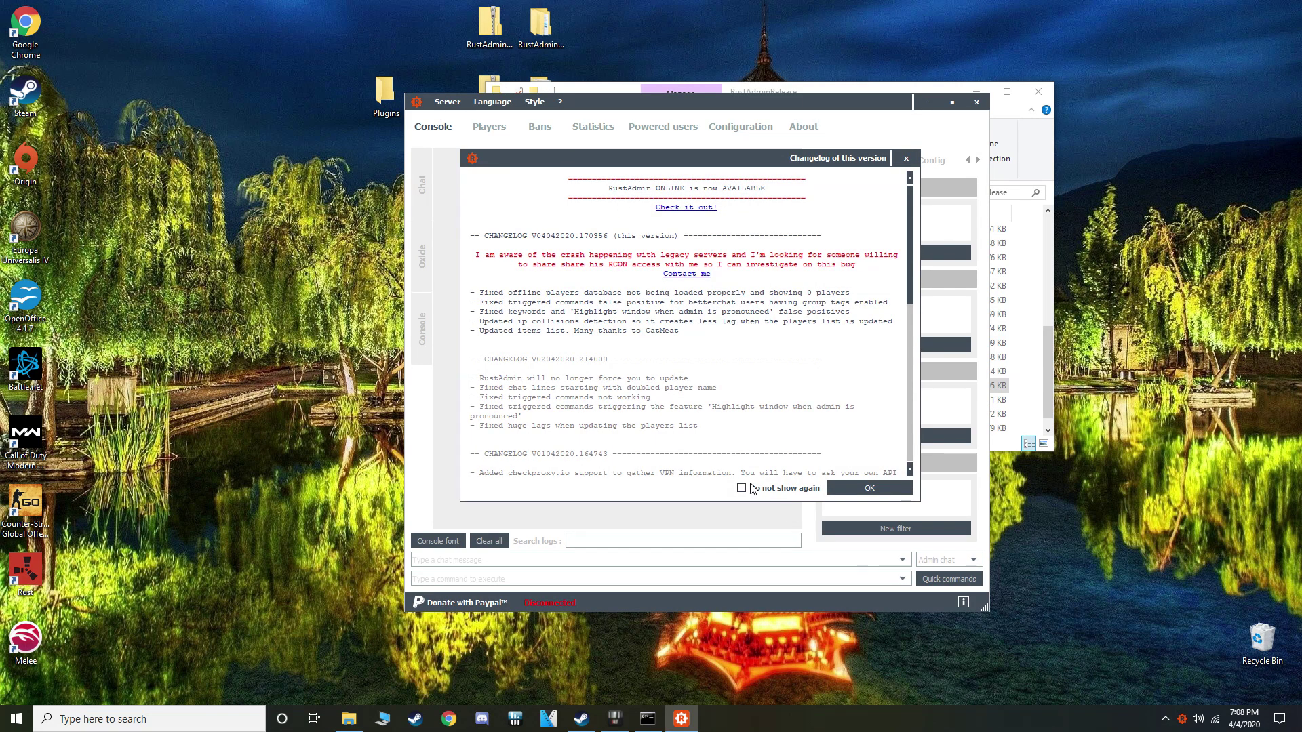
{"action": "left_click", "coordinate": [852, 491]}
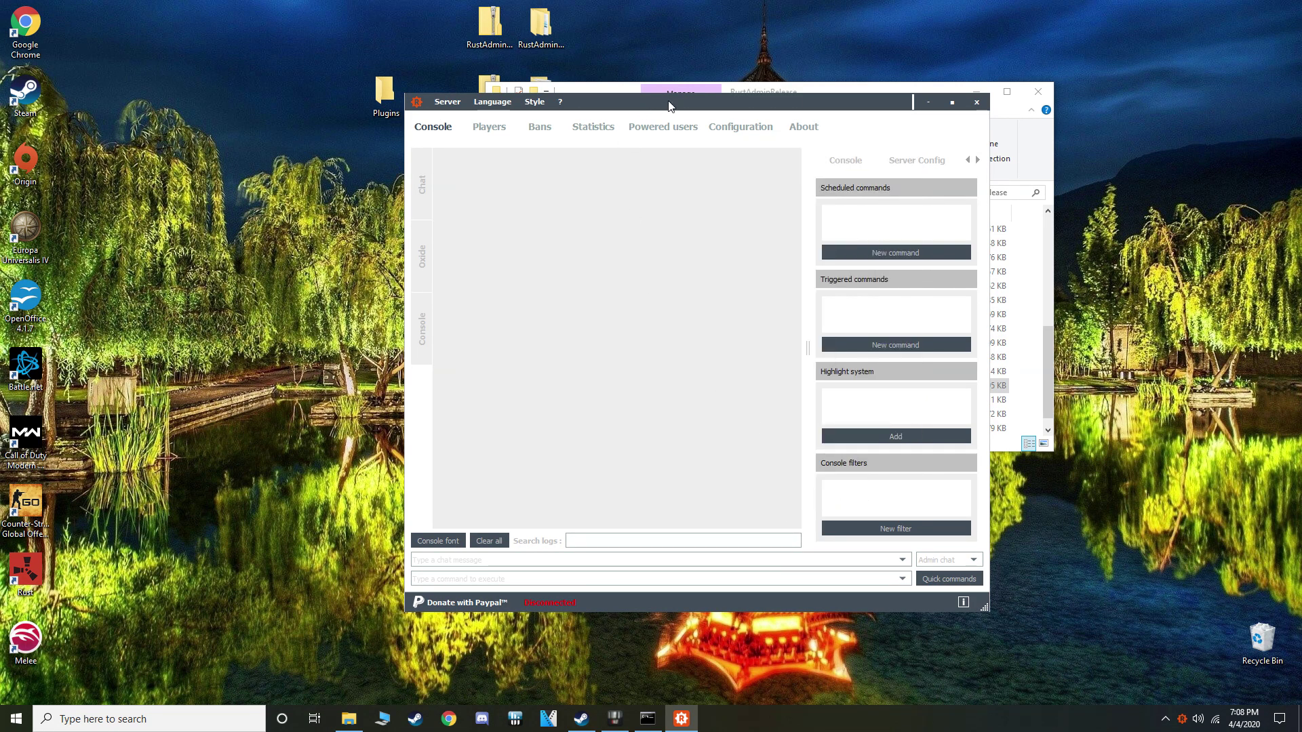
{"action": "left_click_drag", "start_coordinate": [669, 106], "coordinate": [457, 100]}
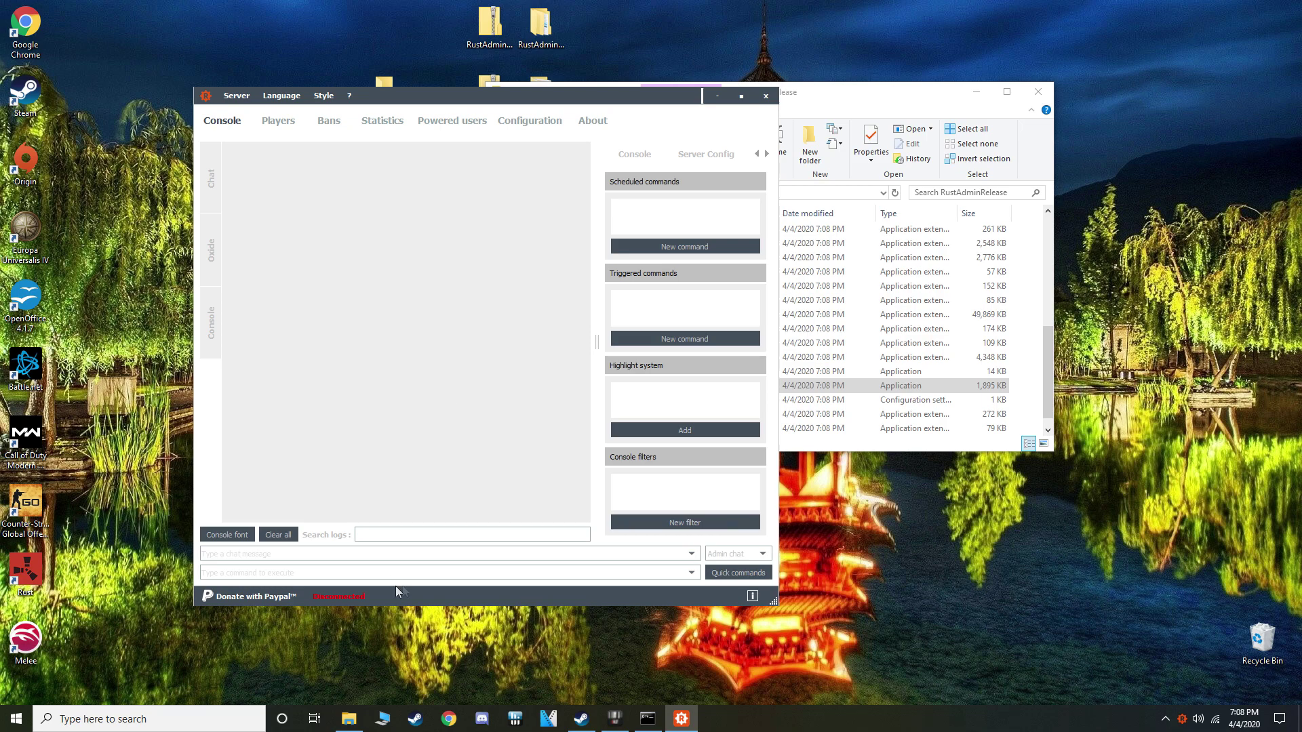
Set RustAdmin's connection to IP 127.0.0.1, server port 28015 and Rcon port 28016
{"action": "left_click", "coordinate": [530, 121]}
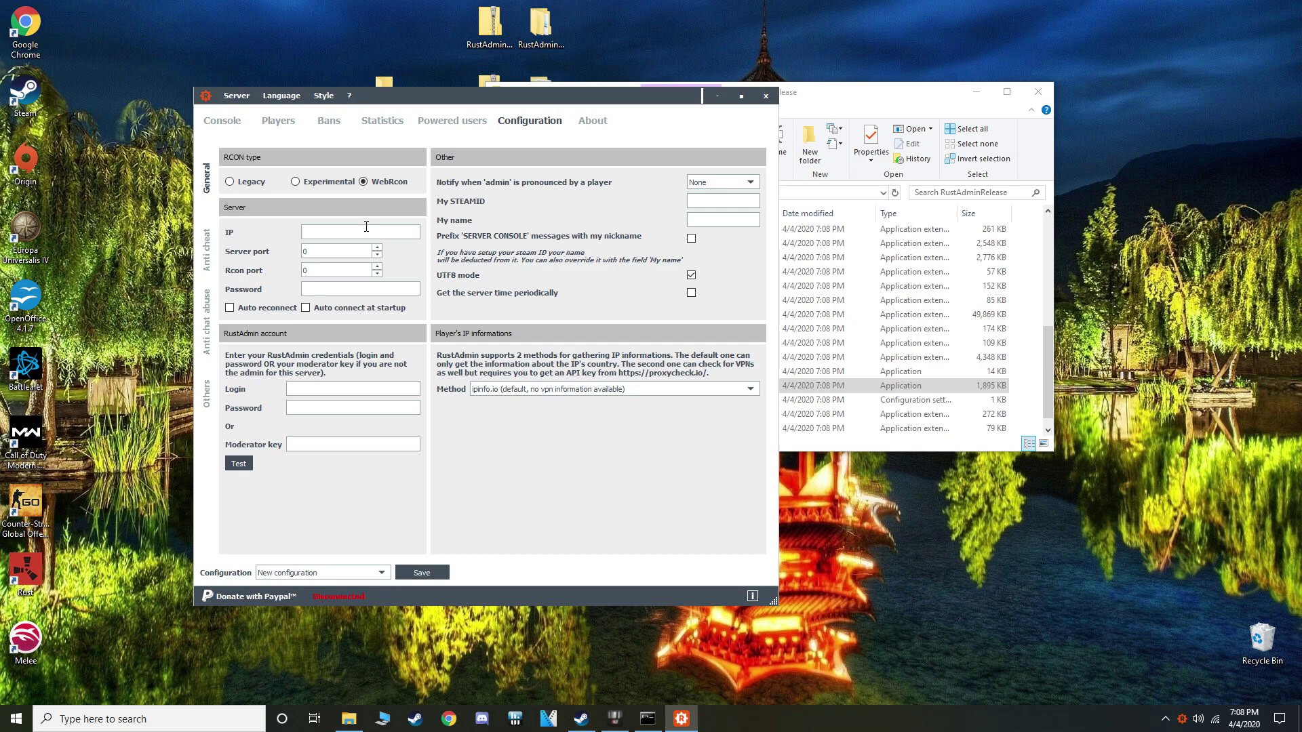
{"action": "type", "text": "127.0.0.1"}
{"action": "key", "text": "Tab"}
{"action": "type", "text": "801"}
{"action": "left_click", "coordinate": [306, 271]}
{"action": "key", "text": "BackSpace"}
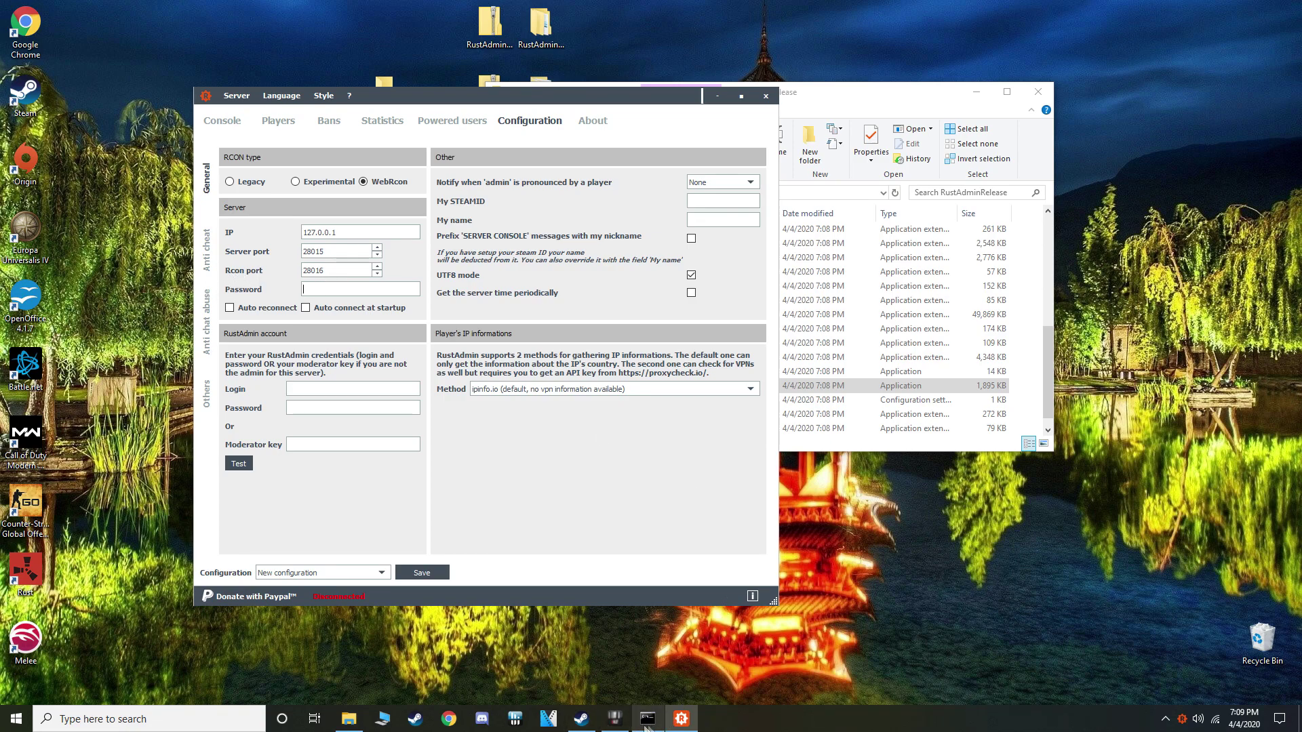
{"action": "left_click", "coordinate": [614, 718]}
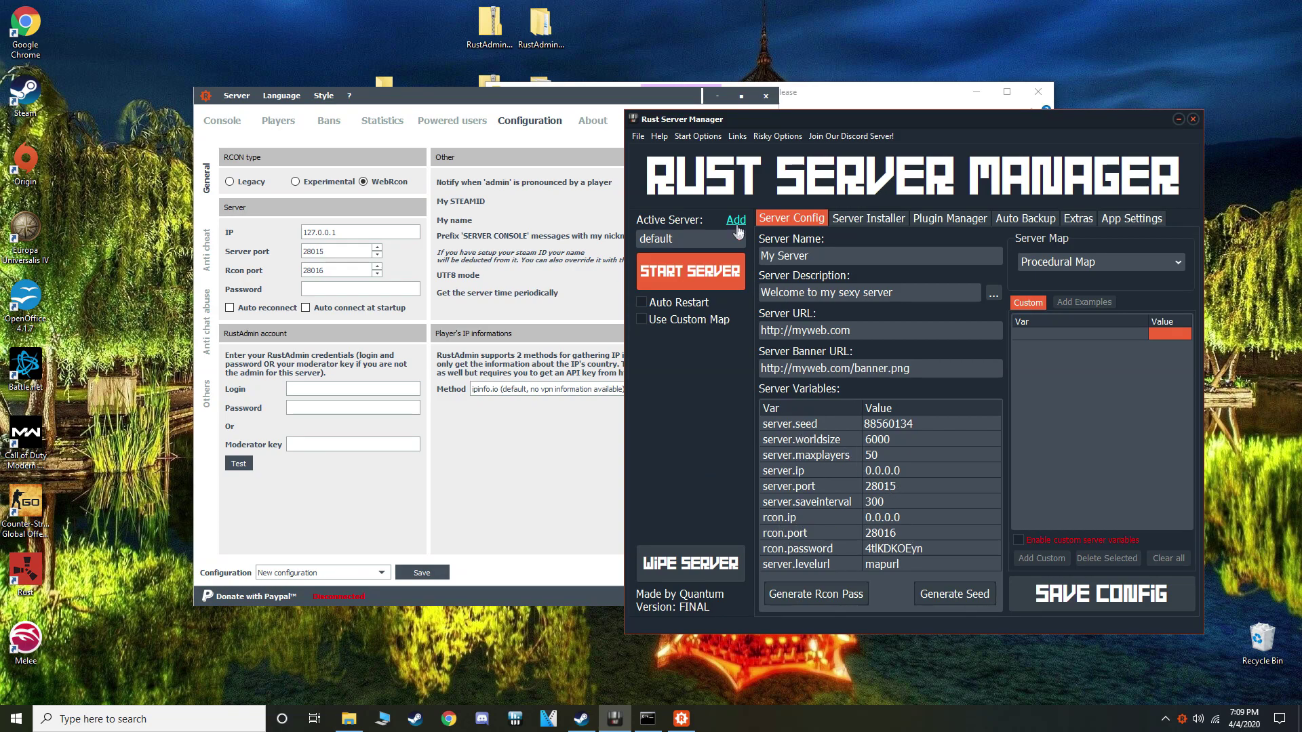
Copy rcon.password from Rust Server Manager into RustAdmin's Password field
{"action": "double_click", "coordinate": [885, 549]}
{"action": "right_click", "coordinate": [886, 547]}
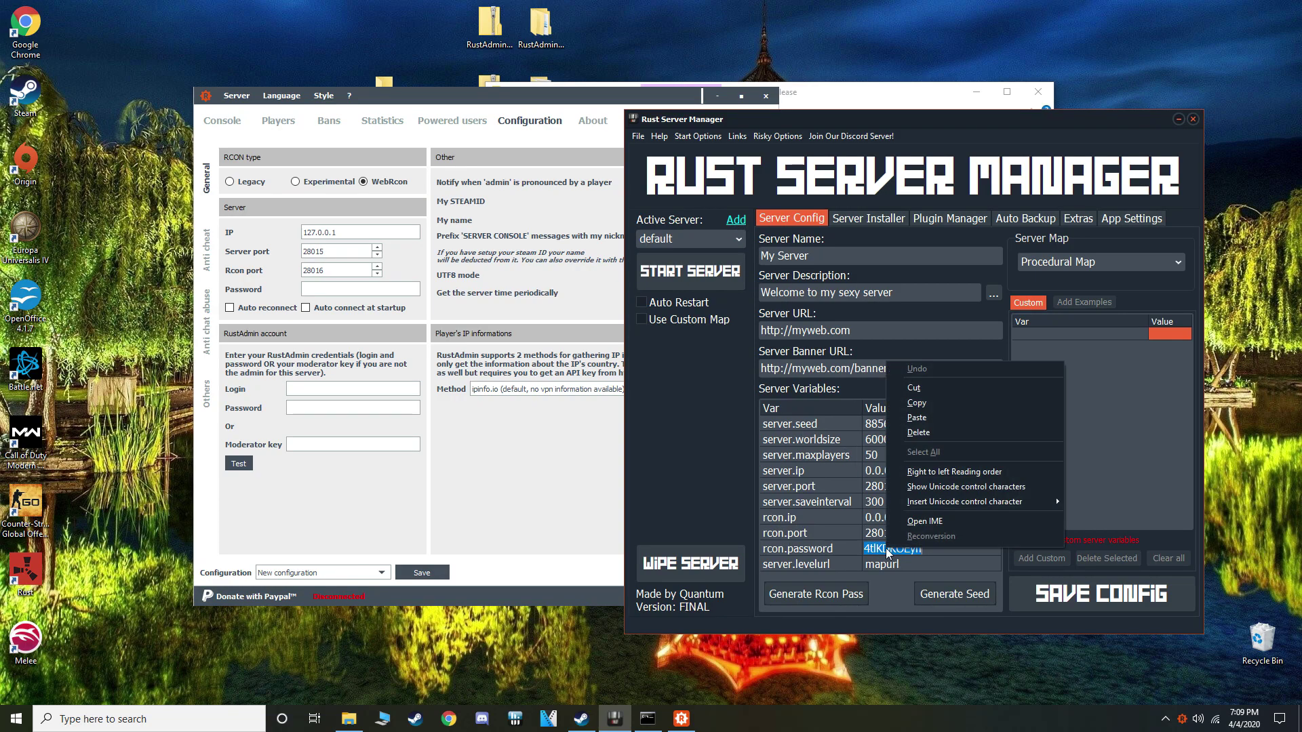
{"action": "left_click", "coordinate": [915, 404]}
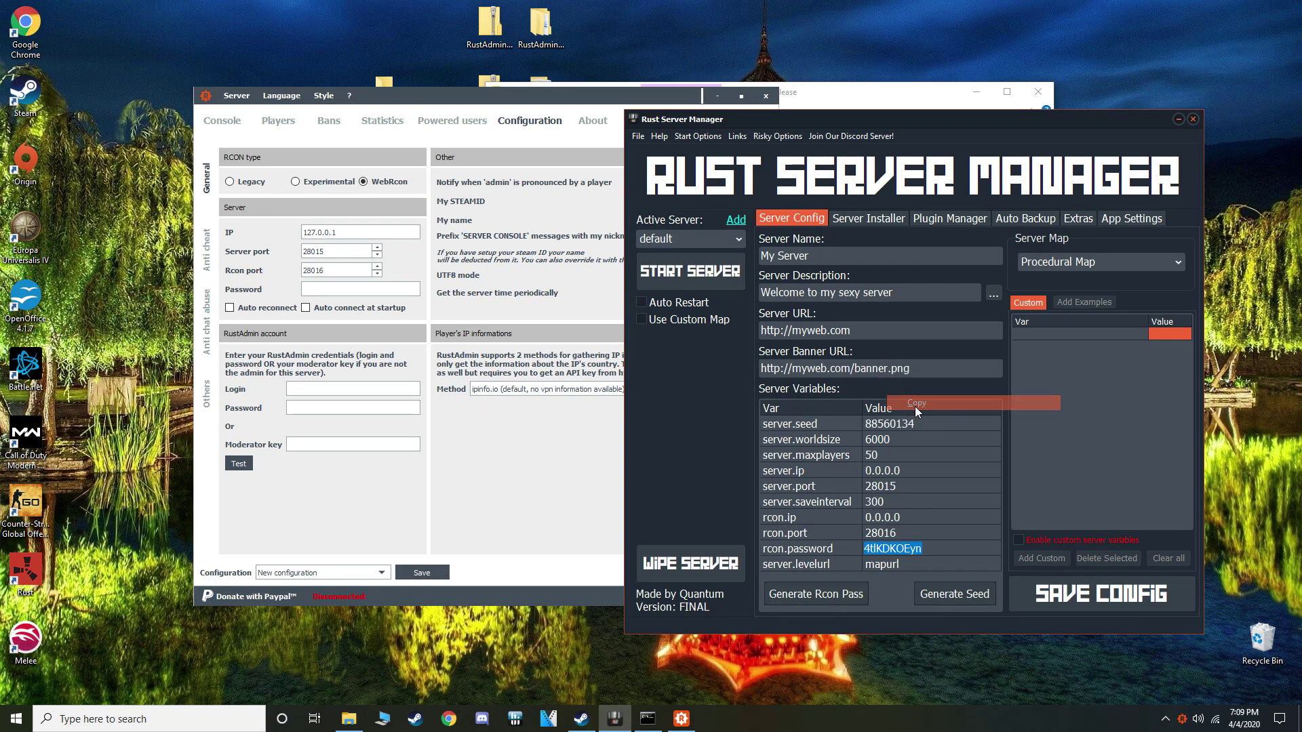
{"action": "left_click", "coordinate": [482, 453]}
{"action": "right_click", "coordinate": [331, 291]}
{"action": "left_click", "coordinate": [384, 360]}
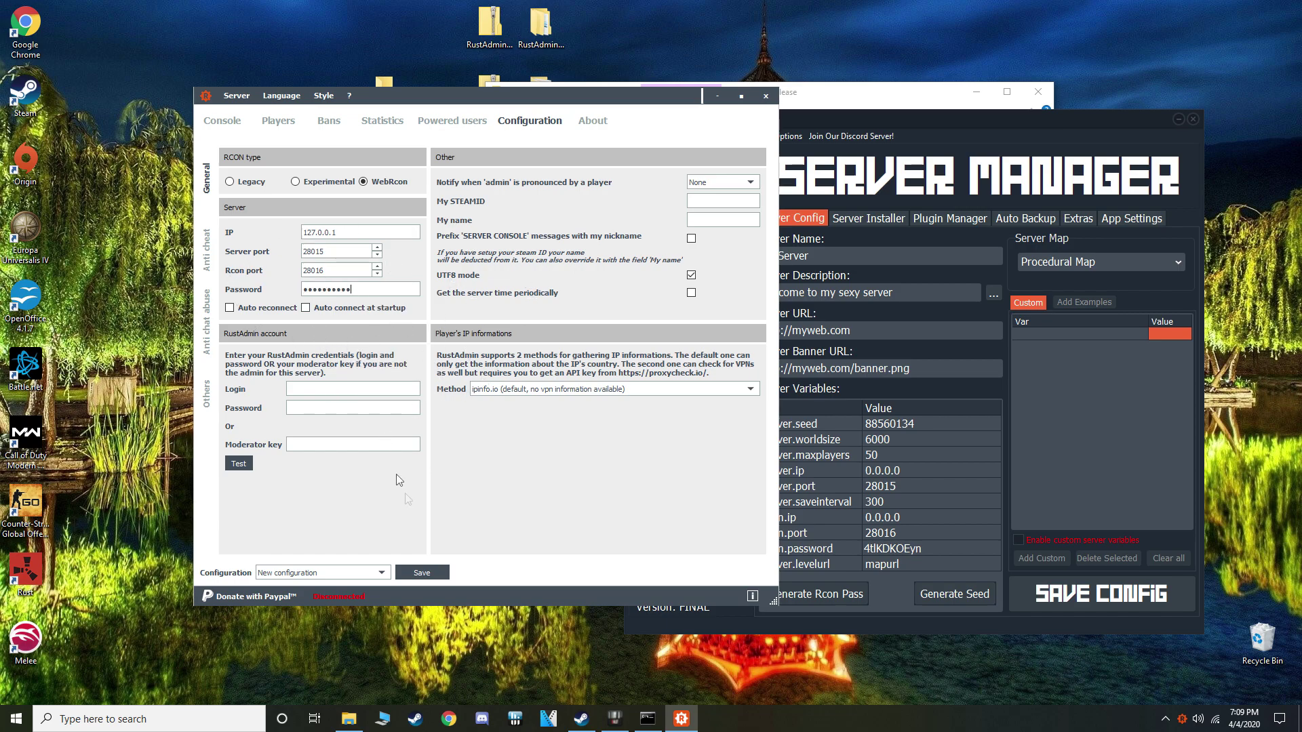
Save the connection settings as a configuration named TEST
{"action": "left_click", "coordinate": [418, 574]}
{"action": "type", "text": "test"}
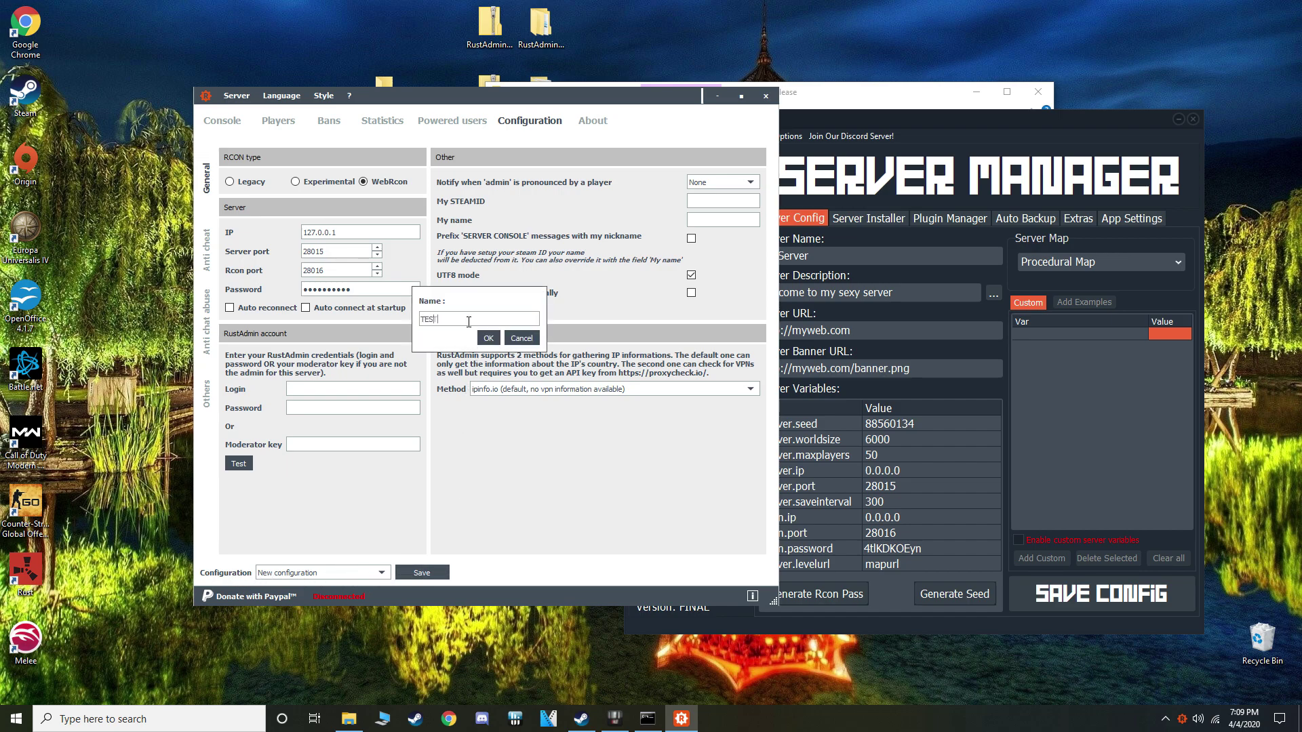
{"action": "left_click", "coordinate": [488, 337]}
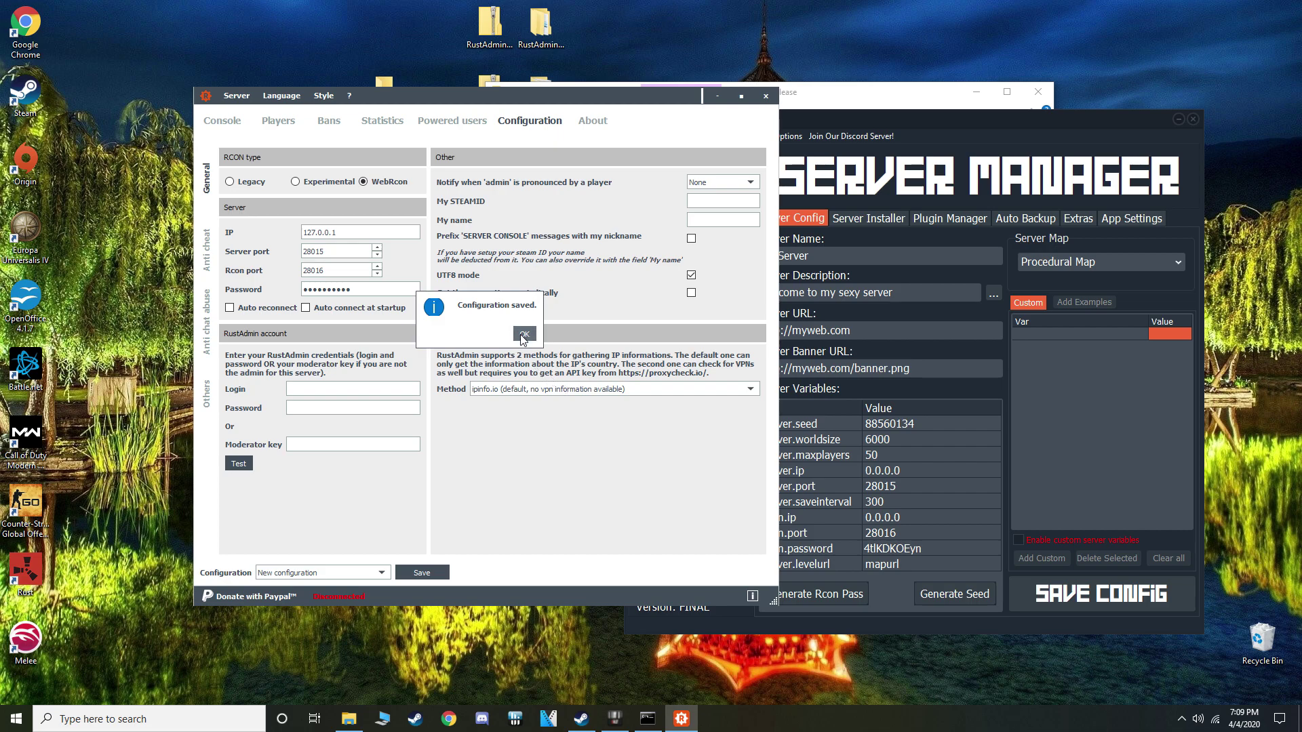
{"action": "left_click", "coordinate": [522, 335]}
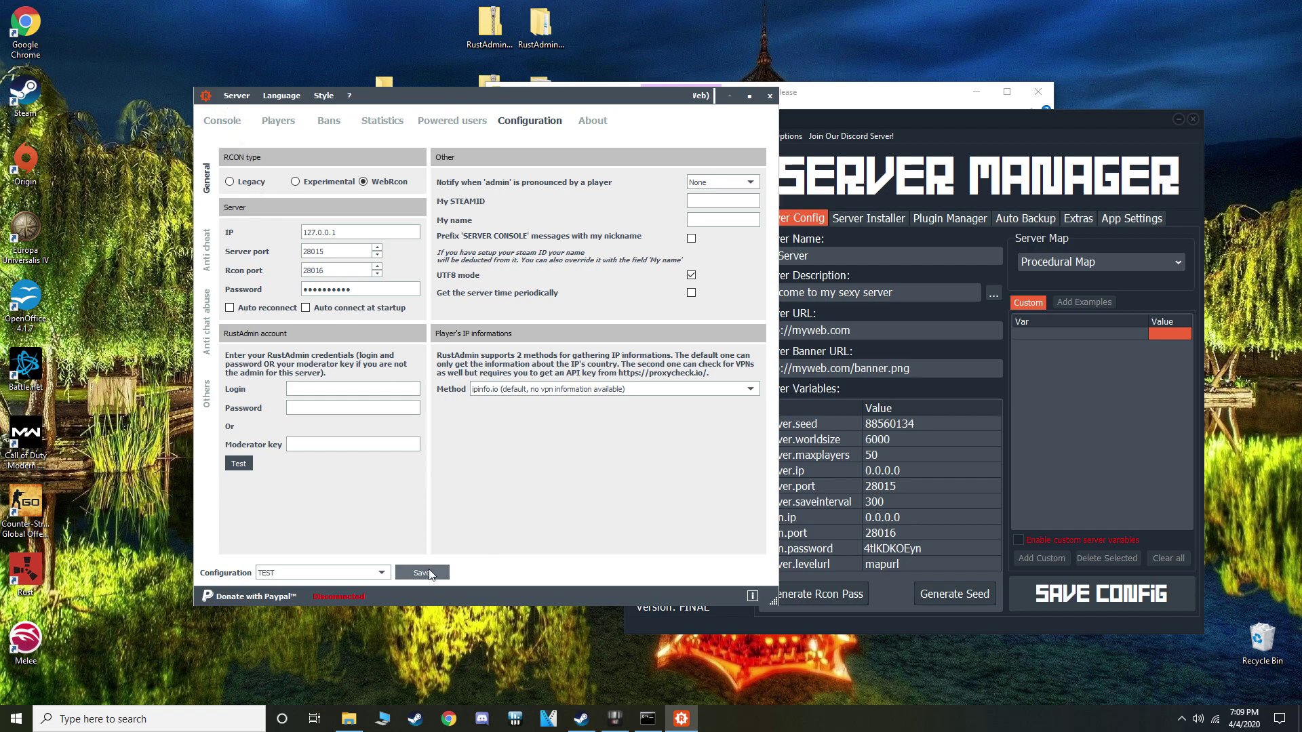
{"action": "left_click", "coordinate": [239, 98]}
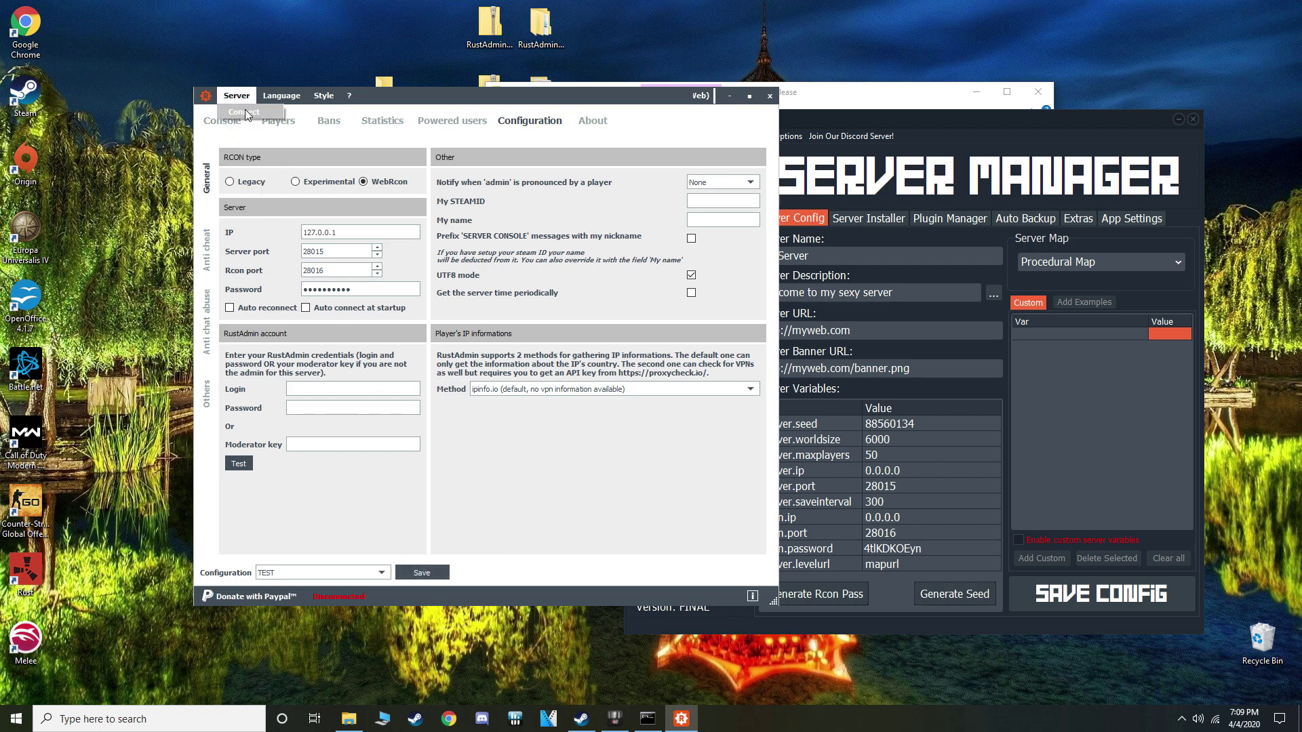
{"action": "left_click", "coordinate": [245, 112]}
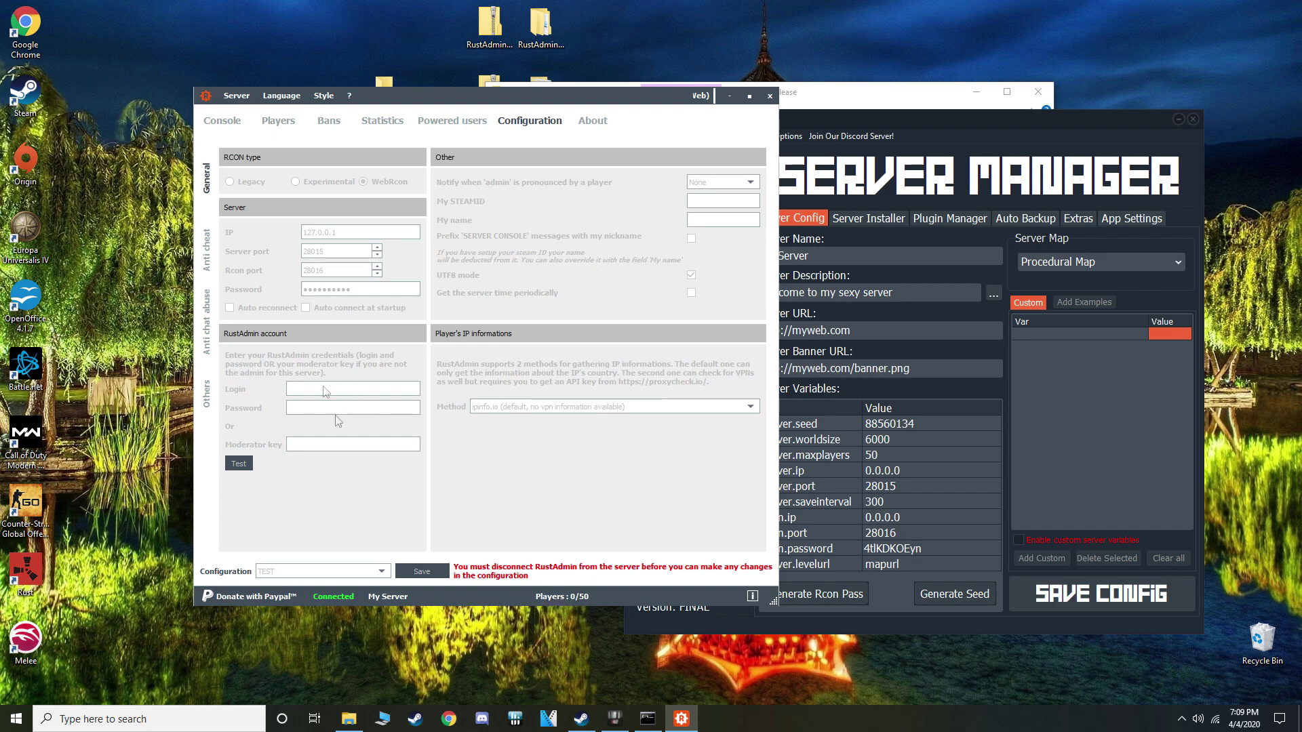
{"action": "left_click", "coordinate": [729, 96]}
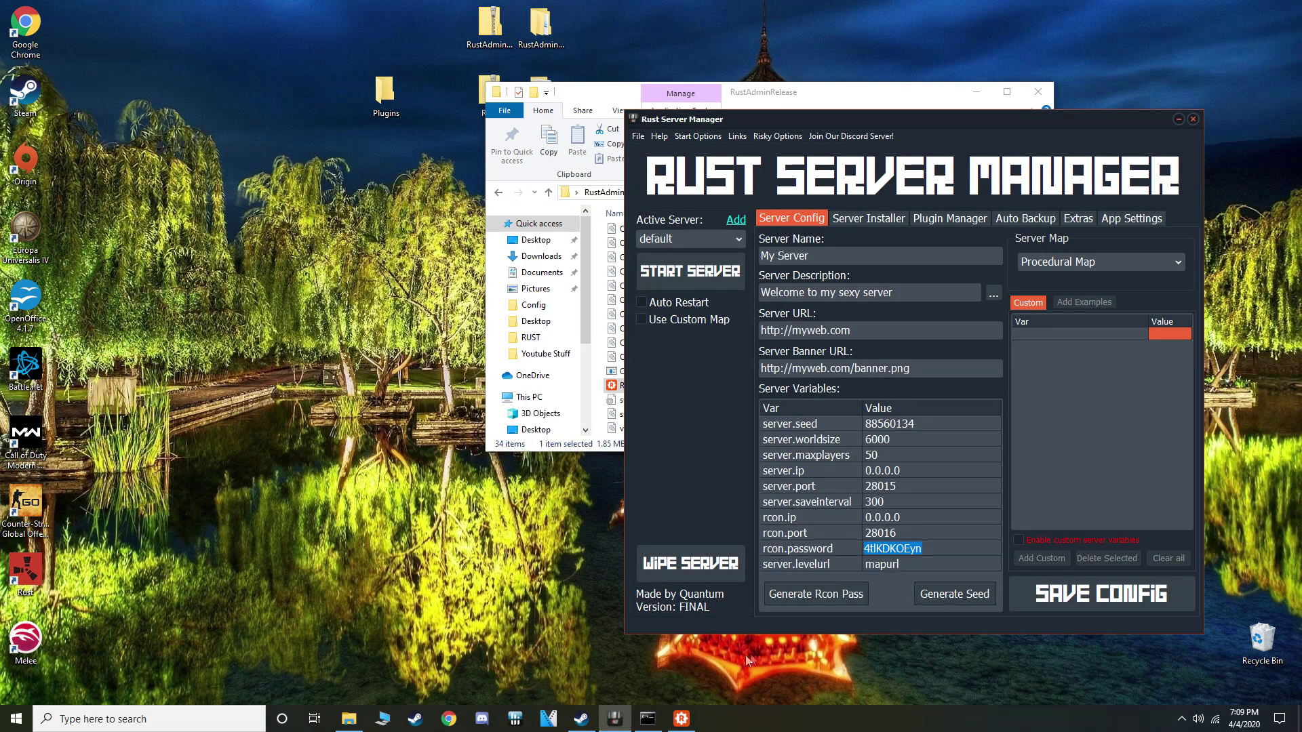
{"action": "mouse_move", "coordinate": [692, 720]}
{"action": "left_click", "coordinate": [680, 654]}
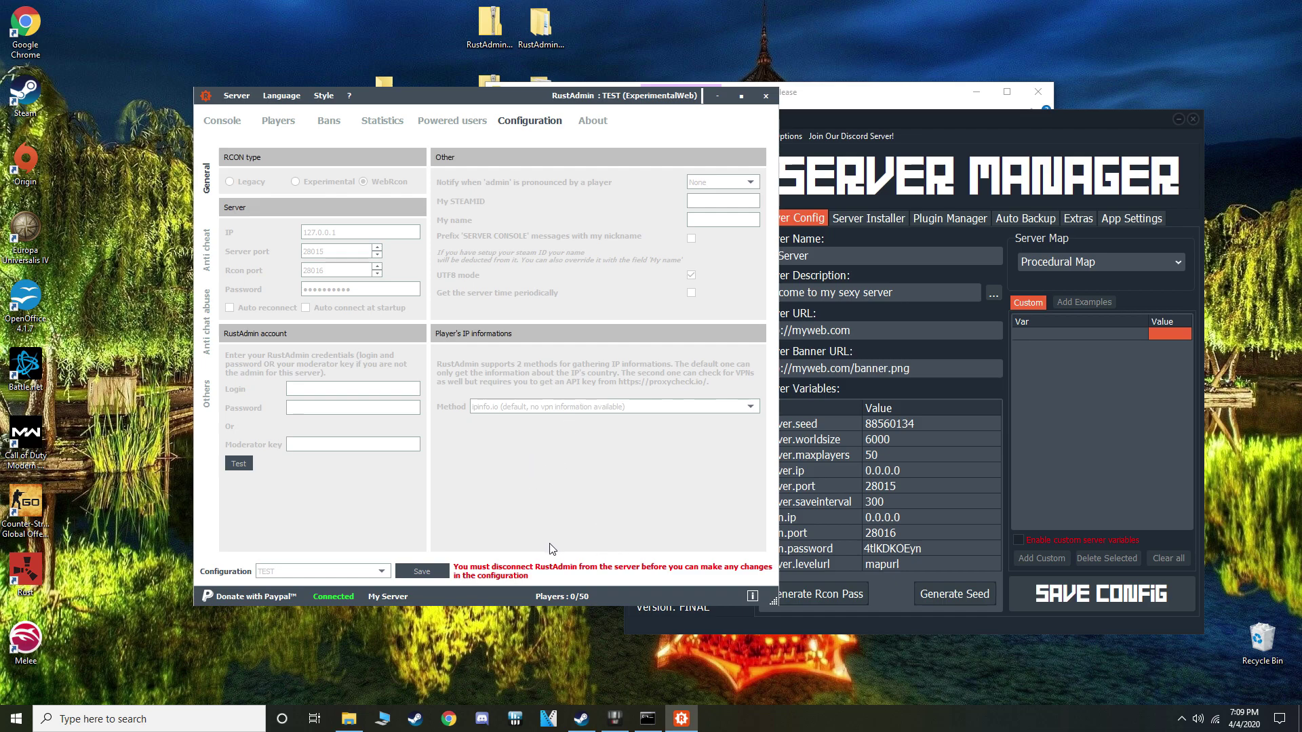
Start an ownerid command in RustAdmin's raw console and look up the Steam ID in Steam
{"action": "left_click", "coordinate": [224, 121]}
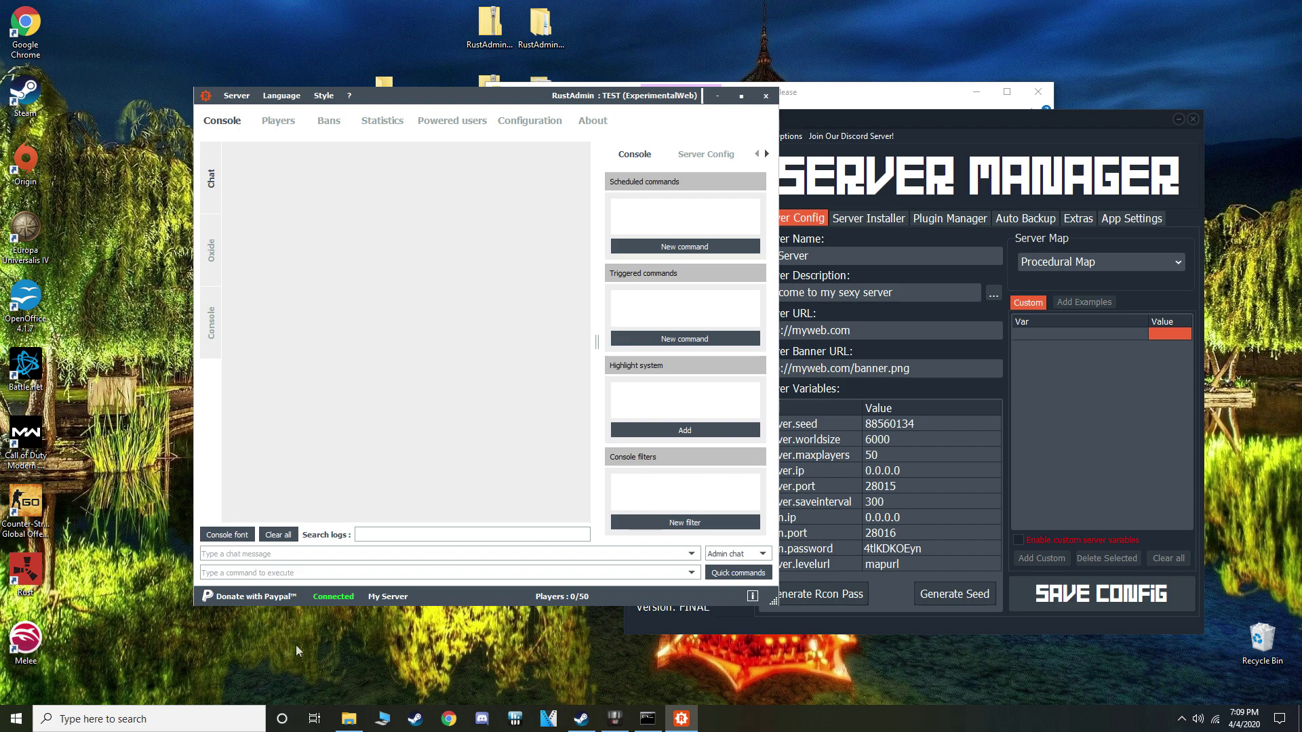
{"action": "left_click", "coordinate": [212, 322]}
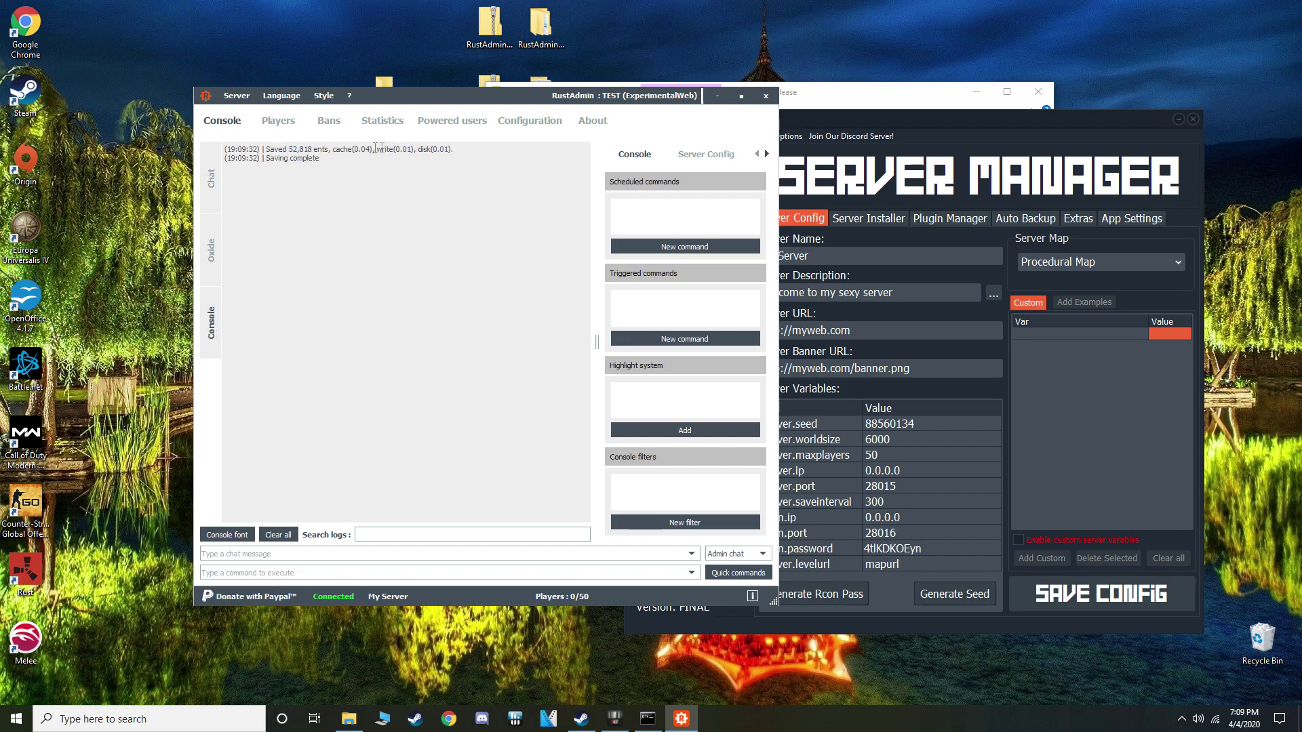
{"action": "left_click", "coordinate": [294, 573]}
{"action": "type", "text": "ownerid"}
{"action": "left_click", "coordinate": [581, 719]}
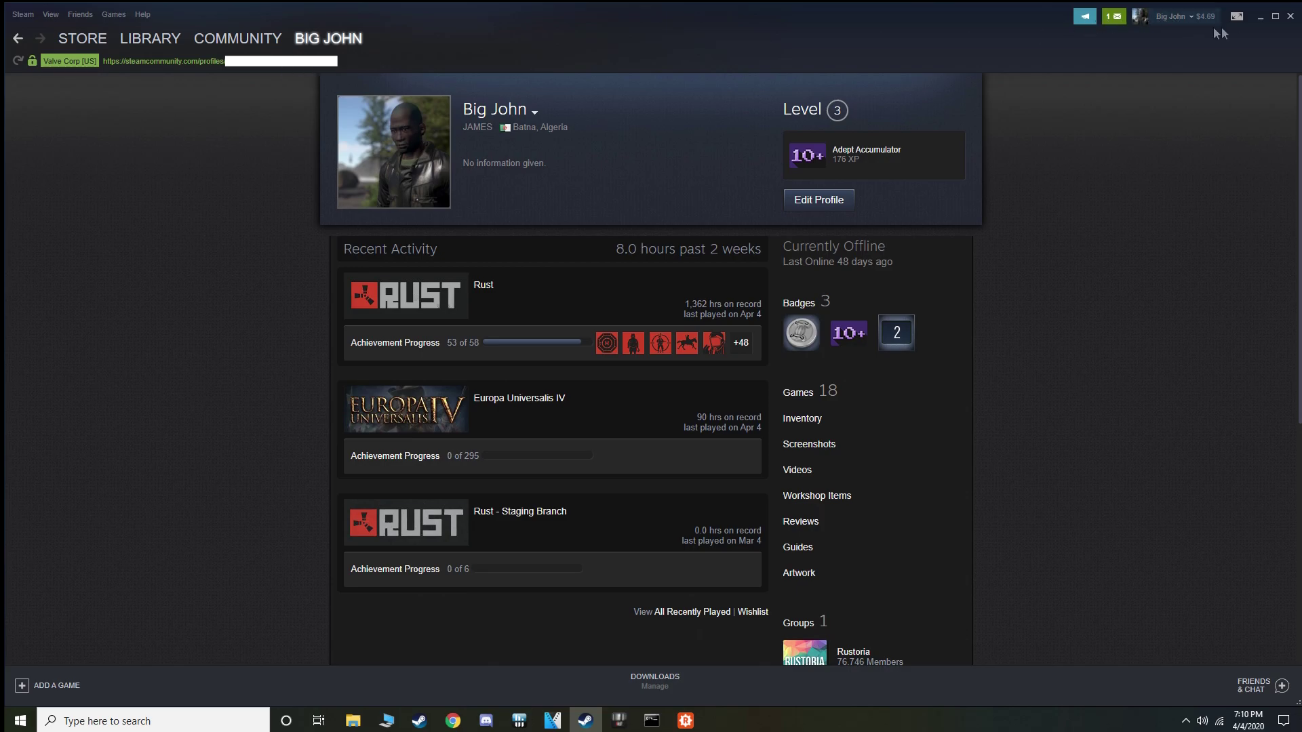
{"action": "left_click", "coordinate": [1259, 17]}
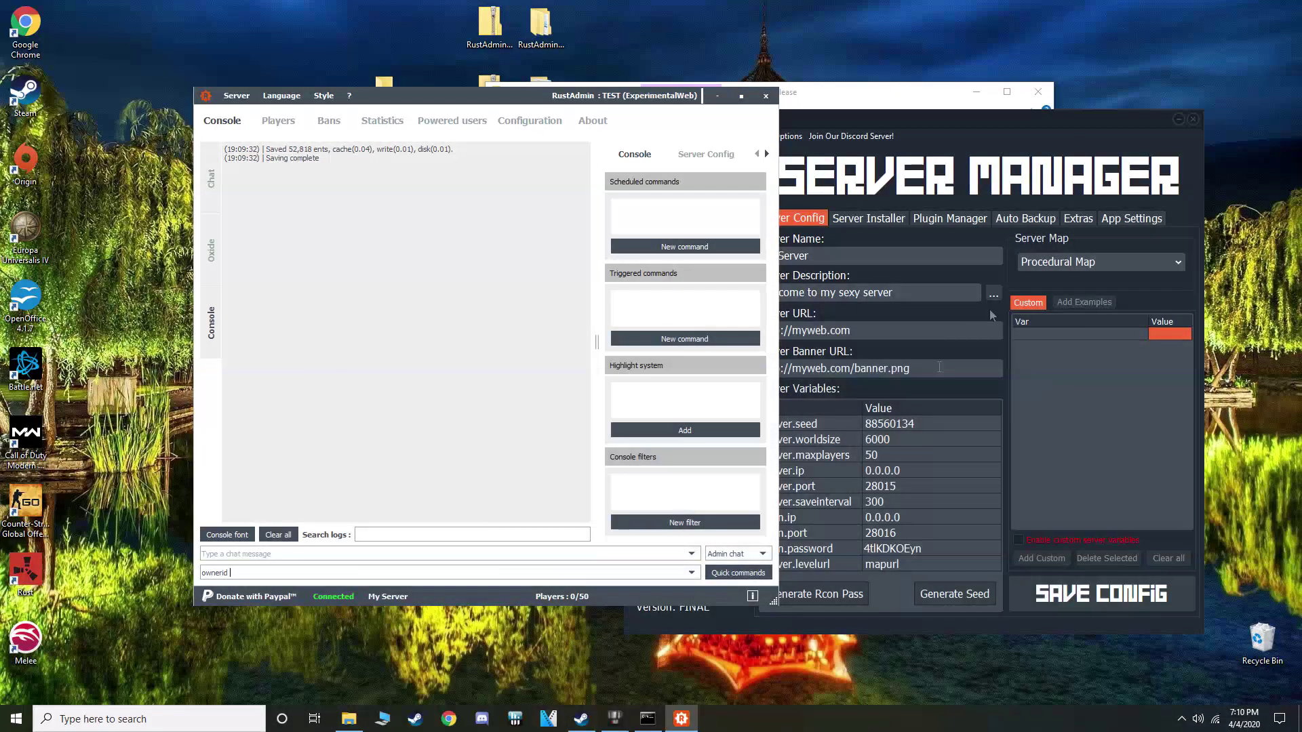
Paste the Steam ID into the ownerid command, review Bans and Players, then minimize RustAdmin
{"action": "right_click", "coordinate": [254, 570]}
{"action": "left_click", "coordinate": [279, 623]}
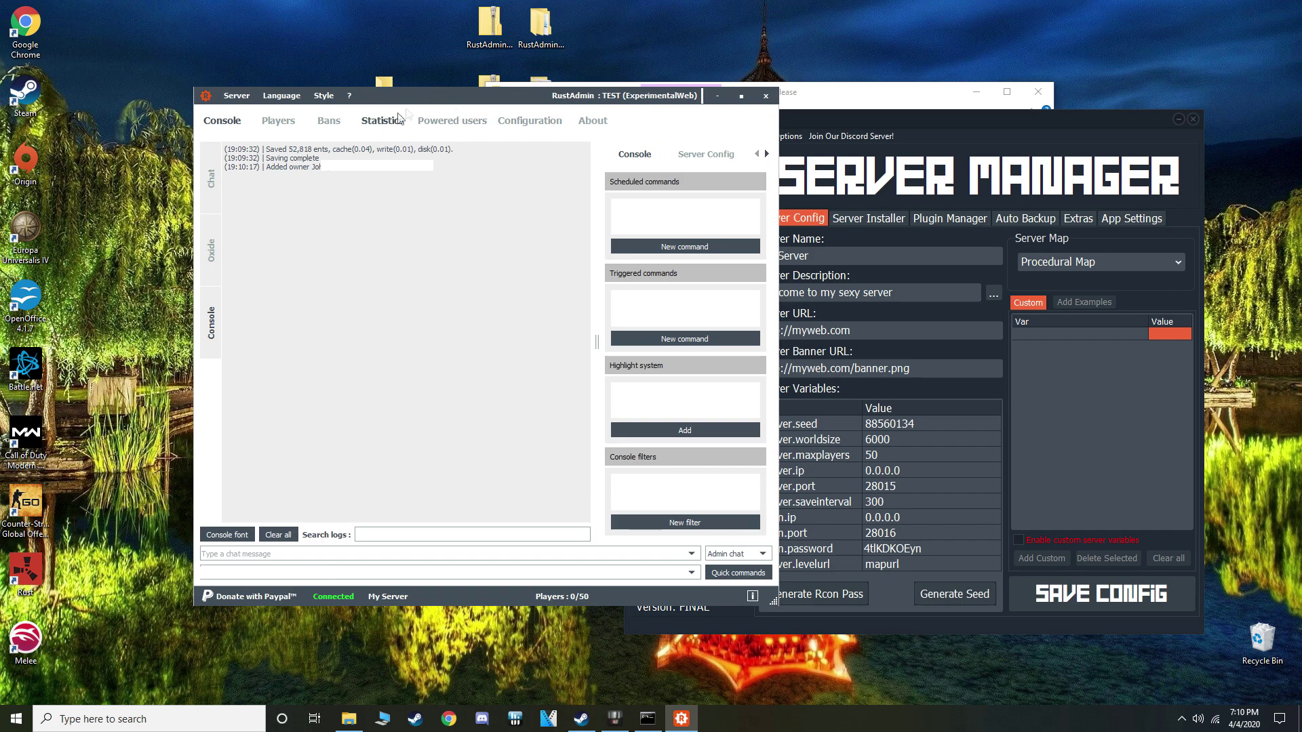
{"action": "left_click", "coordinate": [328, 121]}
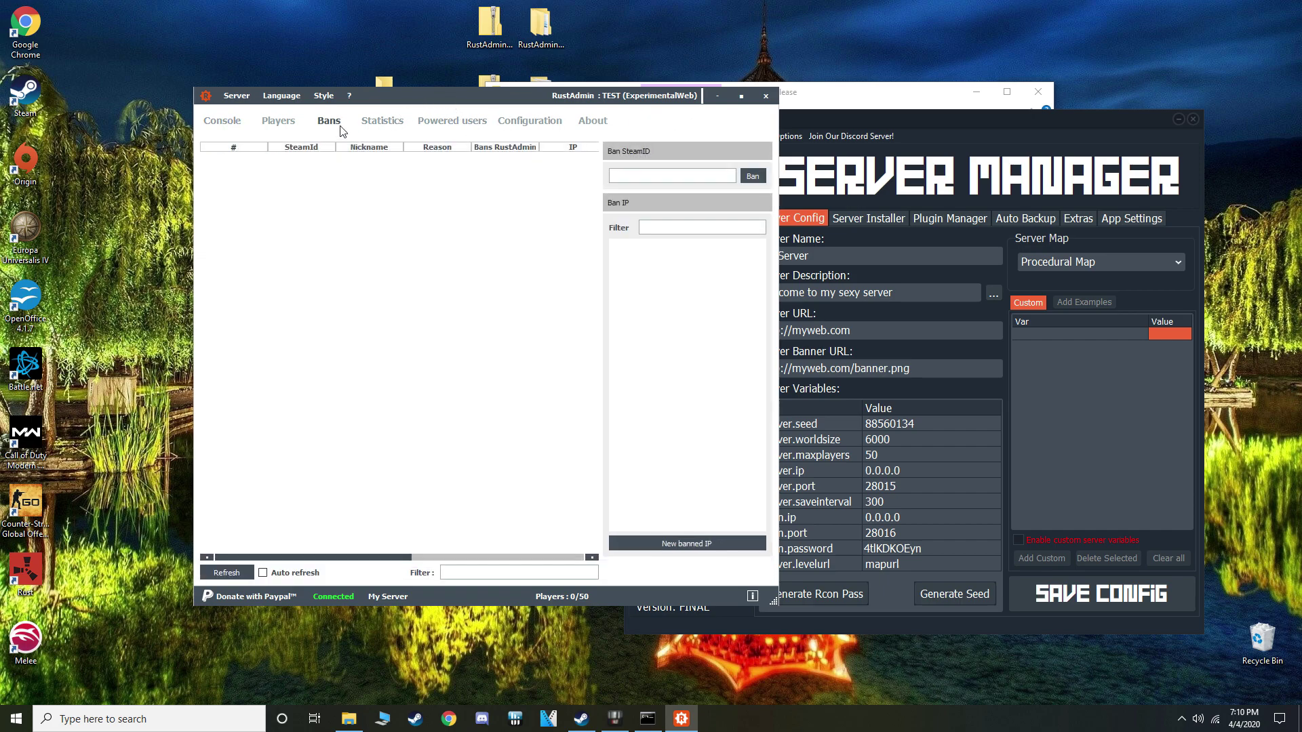
{"action": "left_click", "coordinate": [298, 126]}
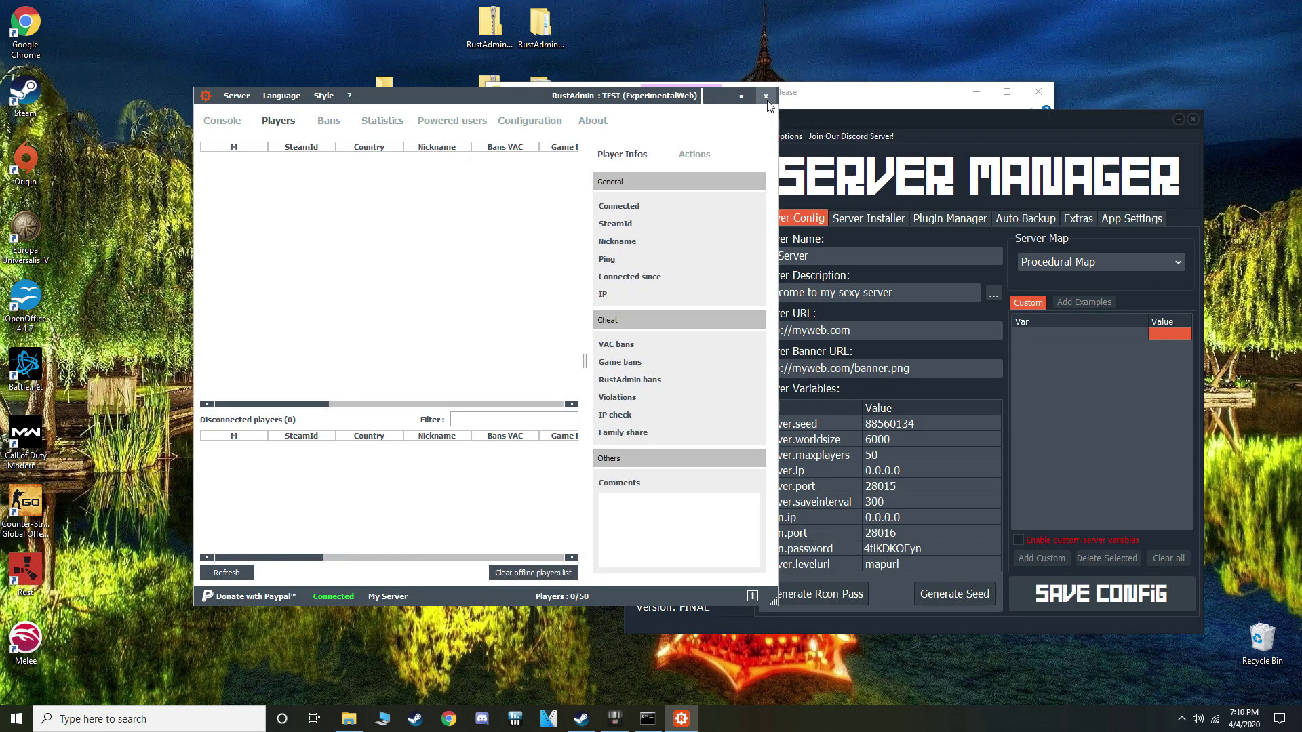
{"action": "left_click", "coordinate": [223, 120]}
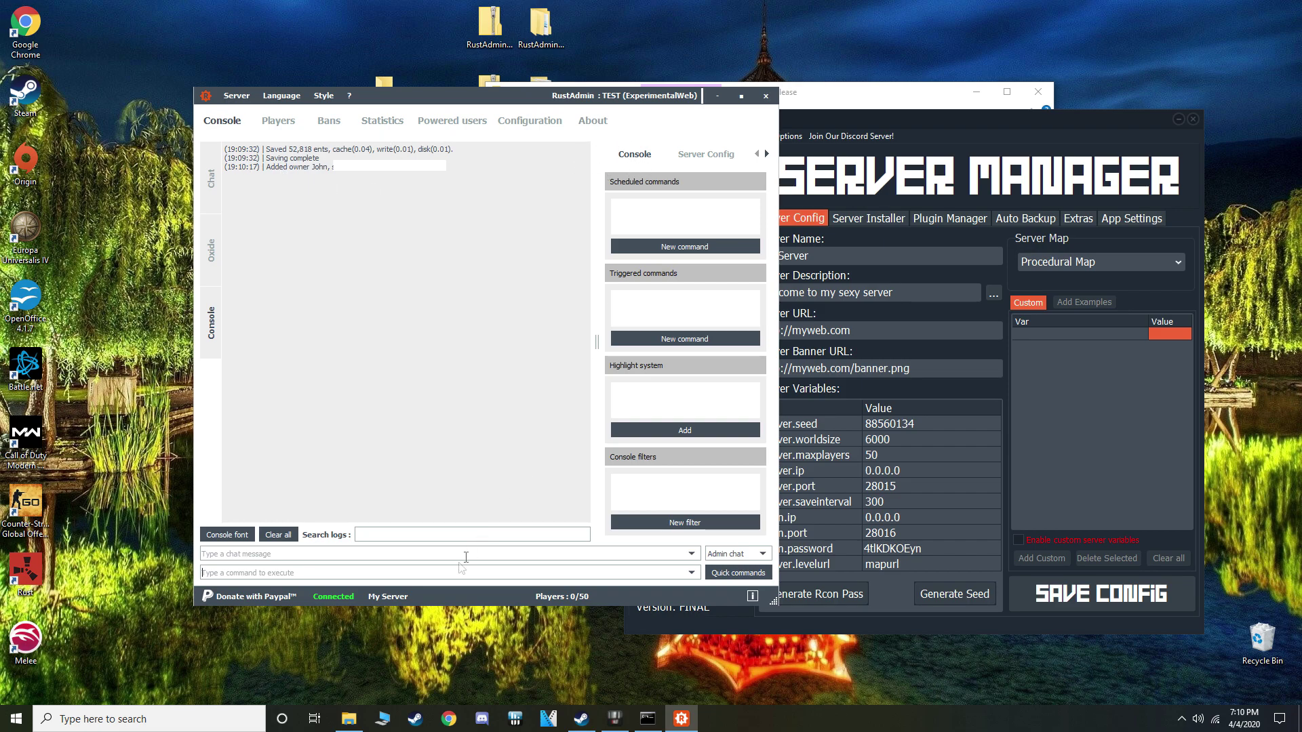
{"action": "left_click", "coordinate": [716, 96]}
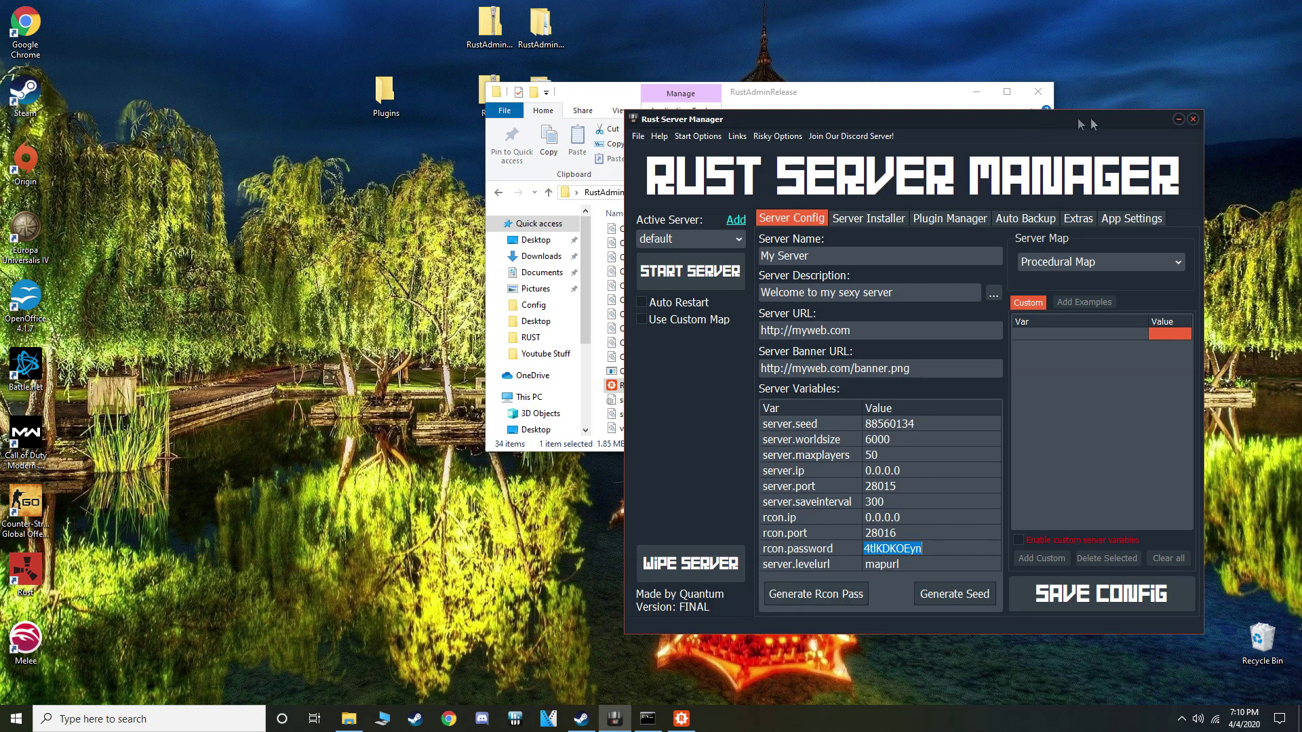
Minimize Rust Server Manager and Explorer, then launch Rust from the desktop icon
{"action": "left_click", "coordinate": [1179, 120]}
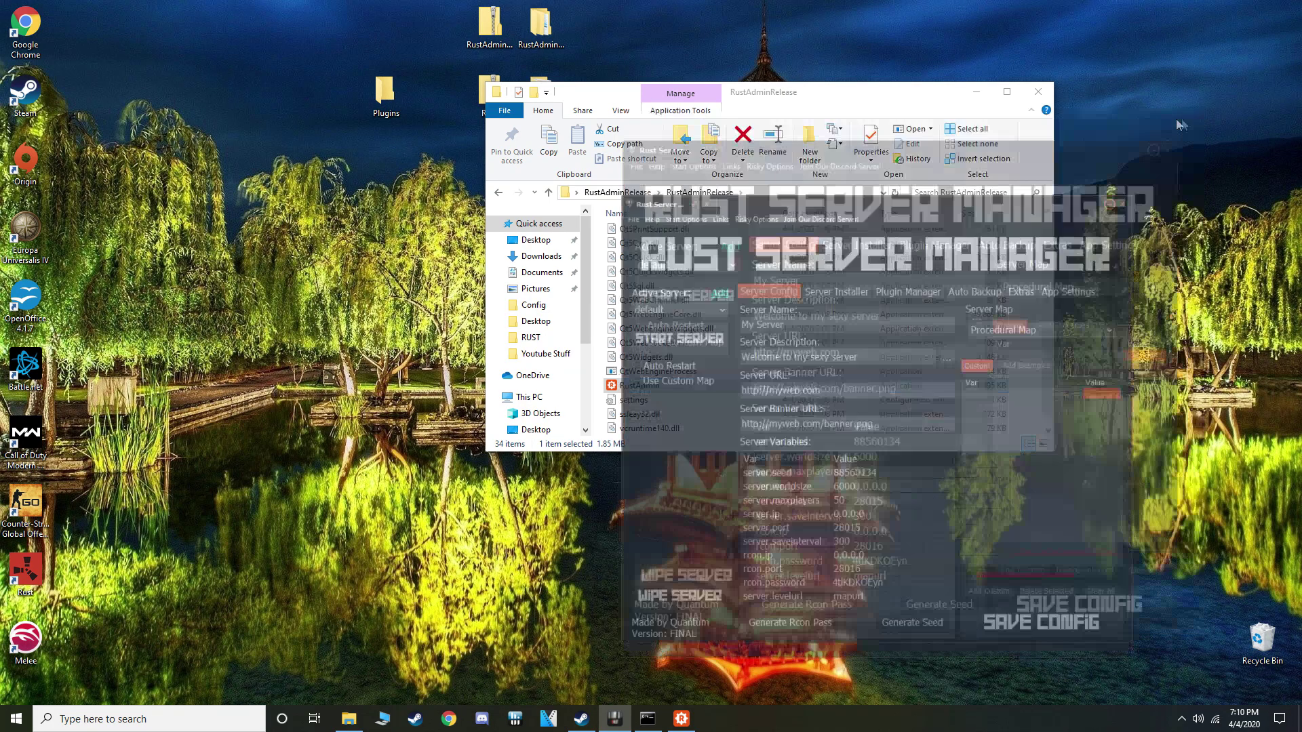
{"action": "left_click", "coordinate": [976, 92]}
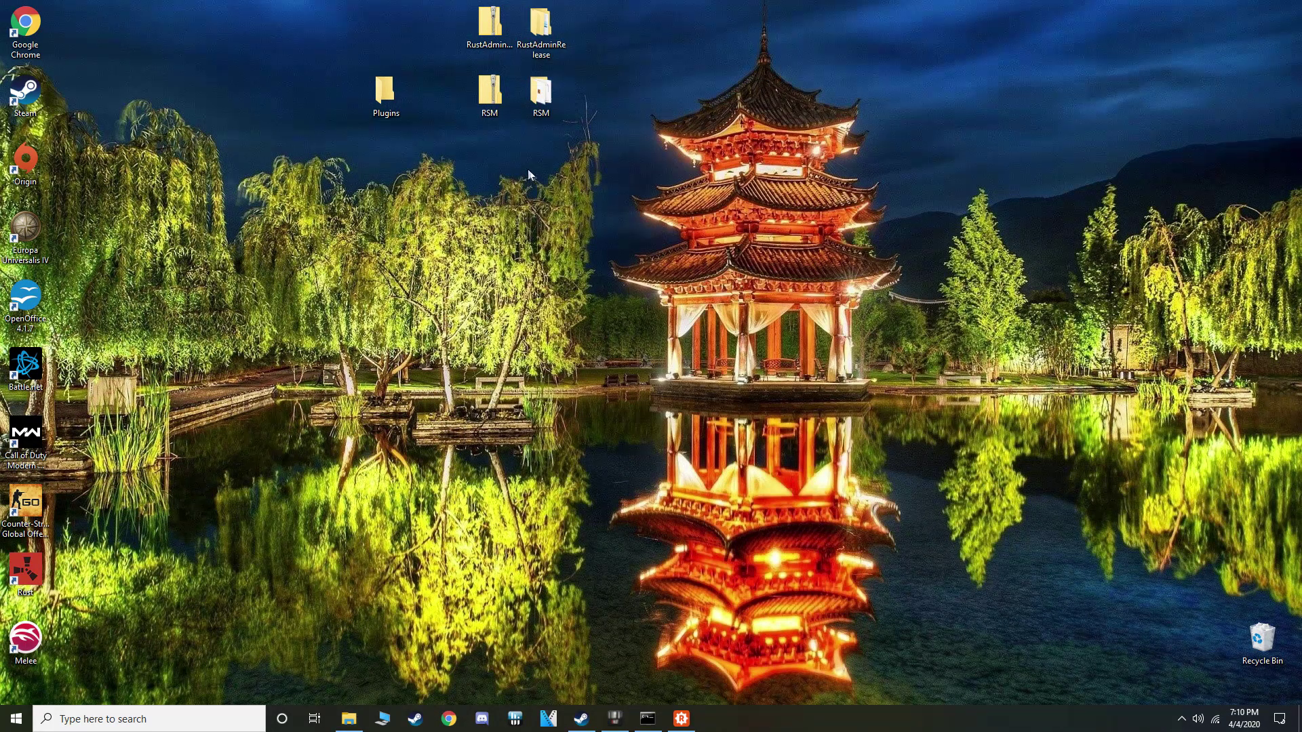
{"action": "double_click", "coordinate": [25, 571]}
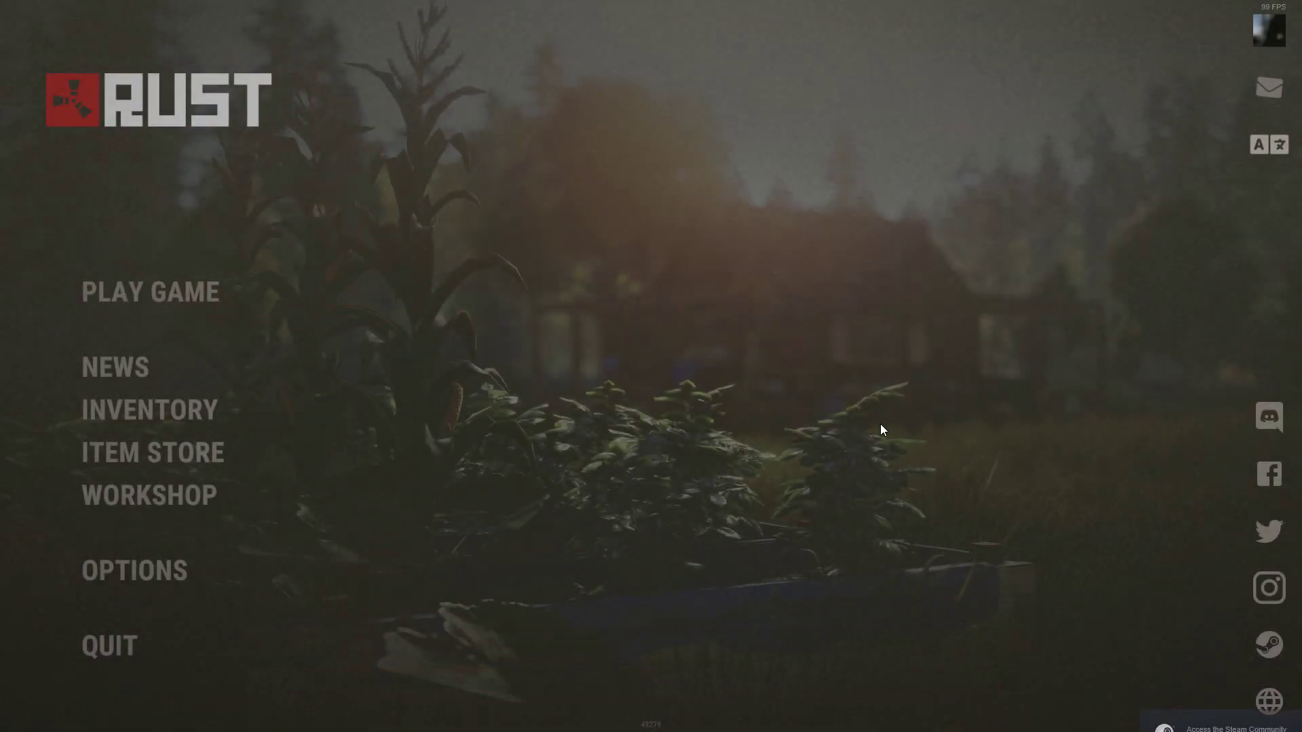
Run 'client.connect localhost:28015' in the F1 console to join the local server
{"action": "key", "text": "F1"}
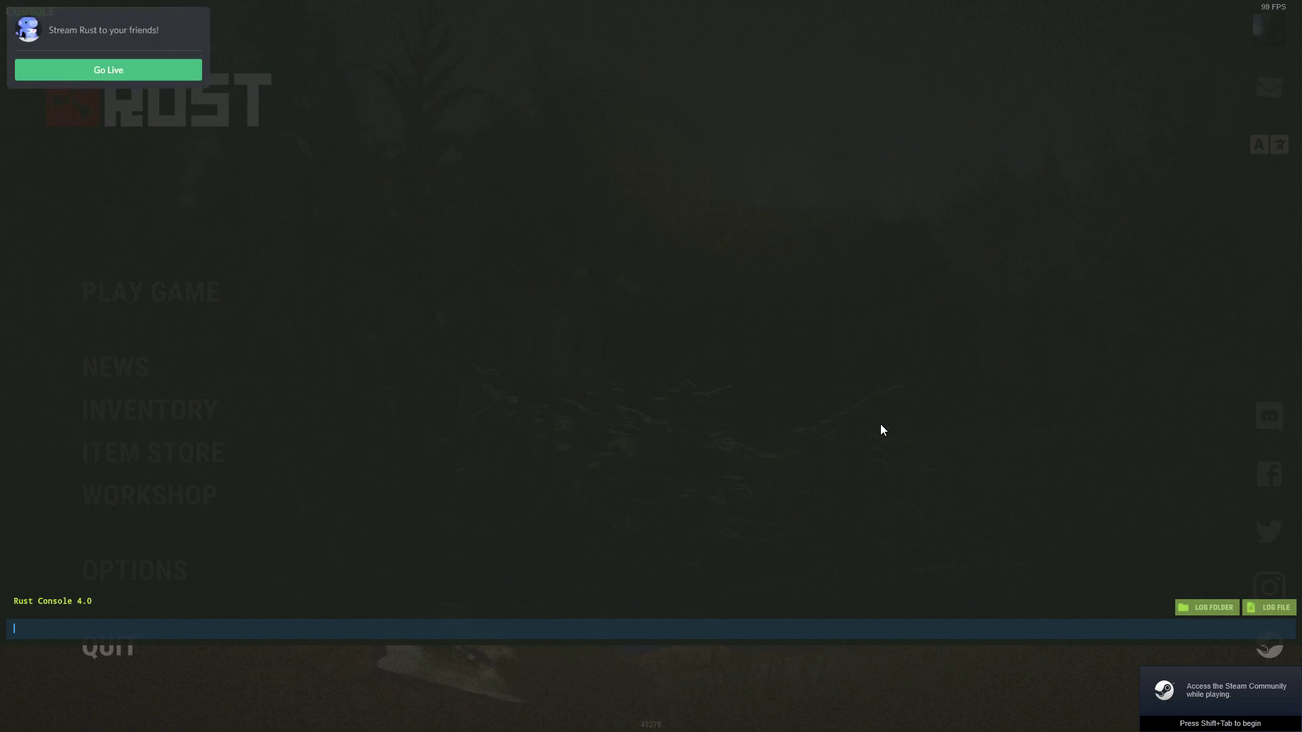
{"action": "type", "text": "client.cp"}
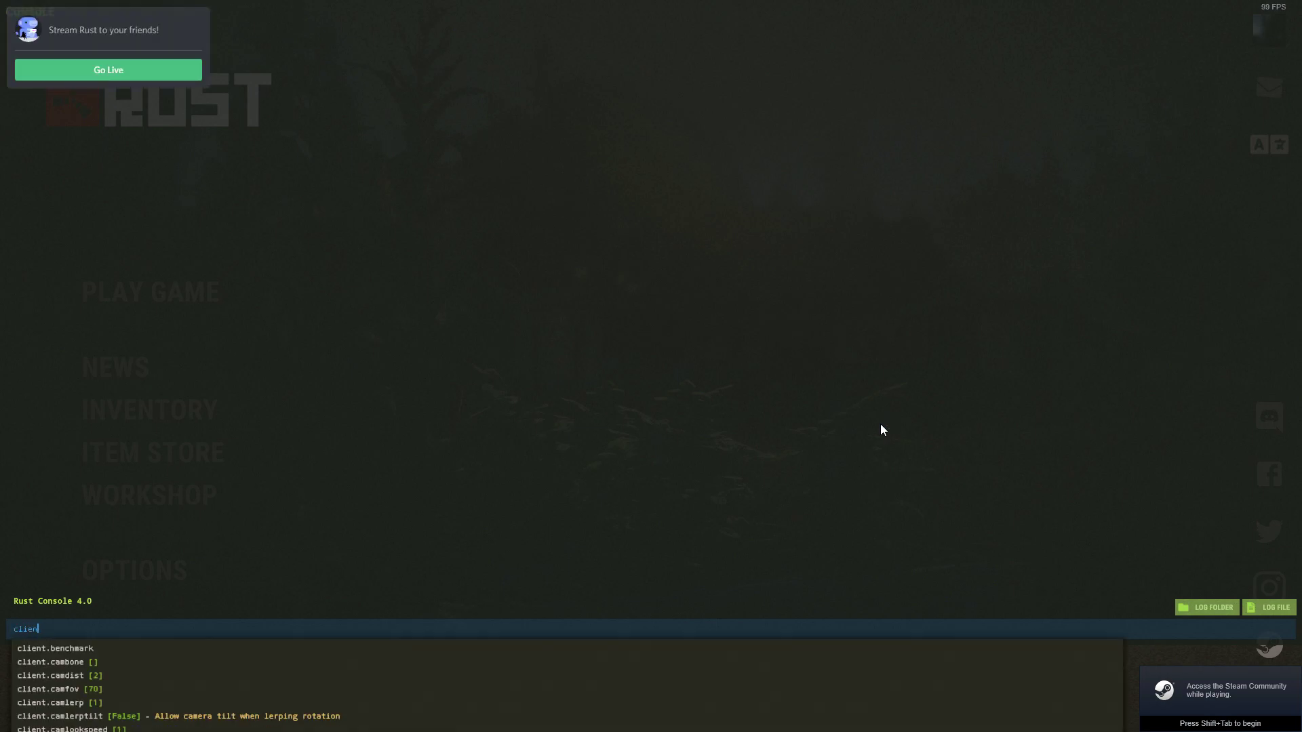
{"action": "key", "text": "BackSpace"}
{"action": "key", "text": "BackSpace"}
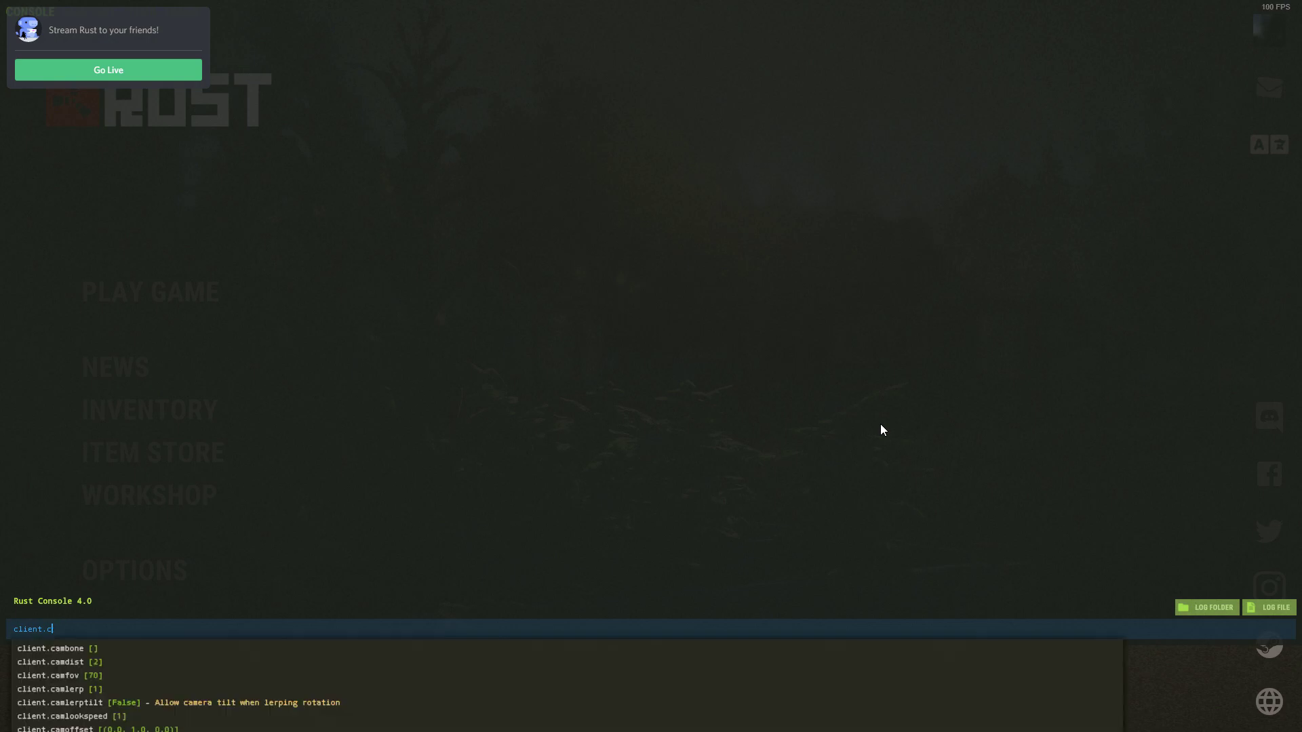
{"action": "type", "text": "onnect localhost:2"}
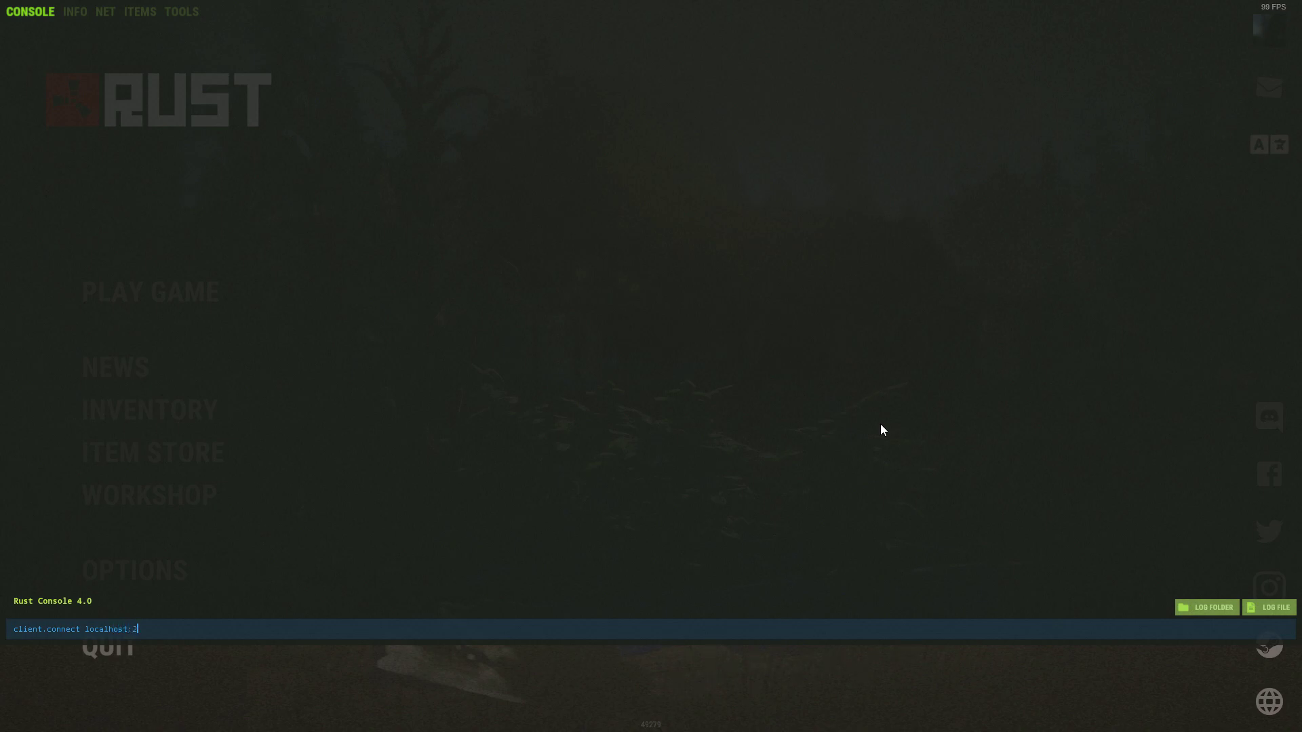
{"action": "type", "text": "8015"}
{"action": "key", "text": "Return"}
{"action": "key", "text": "F1"}
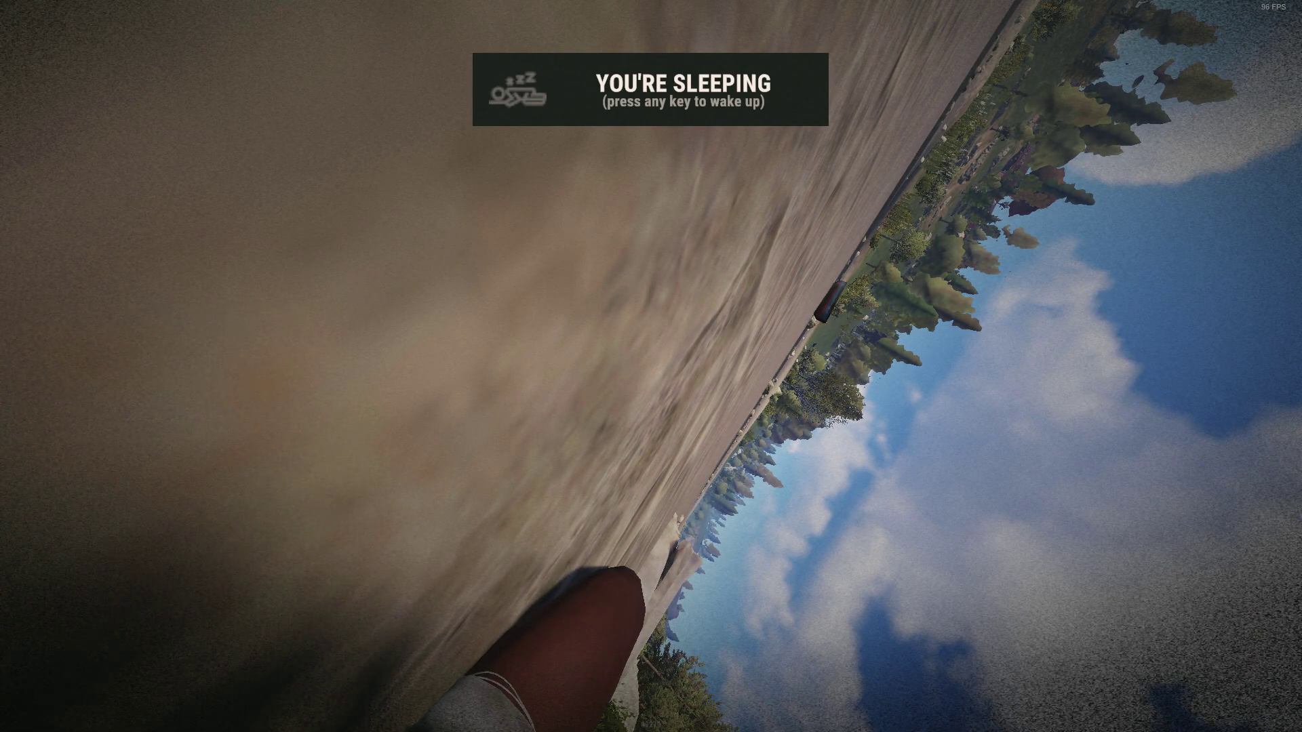
Wake the character and zoom and pan around the island map
{"action": "key", "text": "space"}
{"action": "key", "text": "w"}
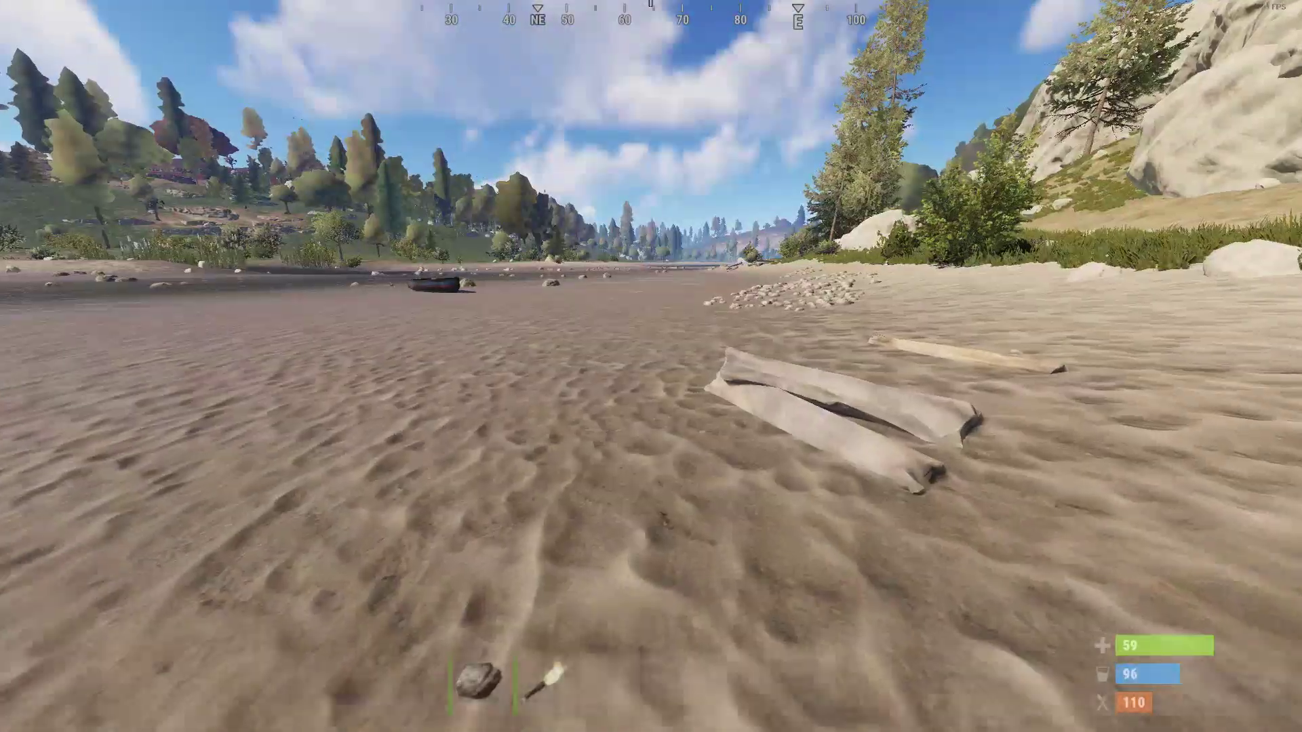
{"action": "key", "text": "g"}
{"action": "scroll", "coordinate": [737, 343], "scroll_direction": "down", "scroll_amount": 5}
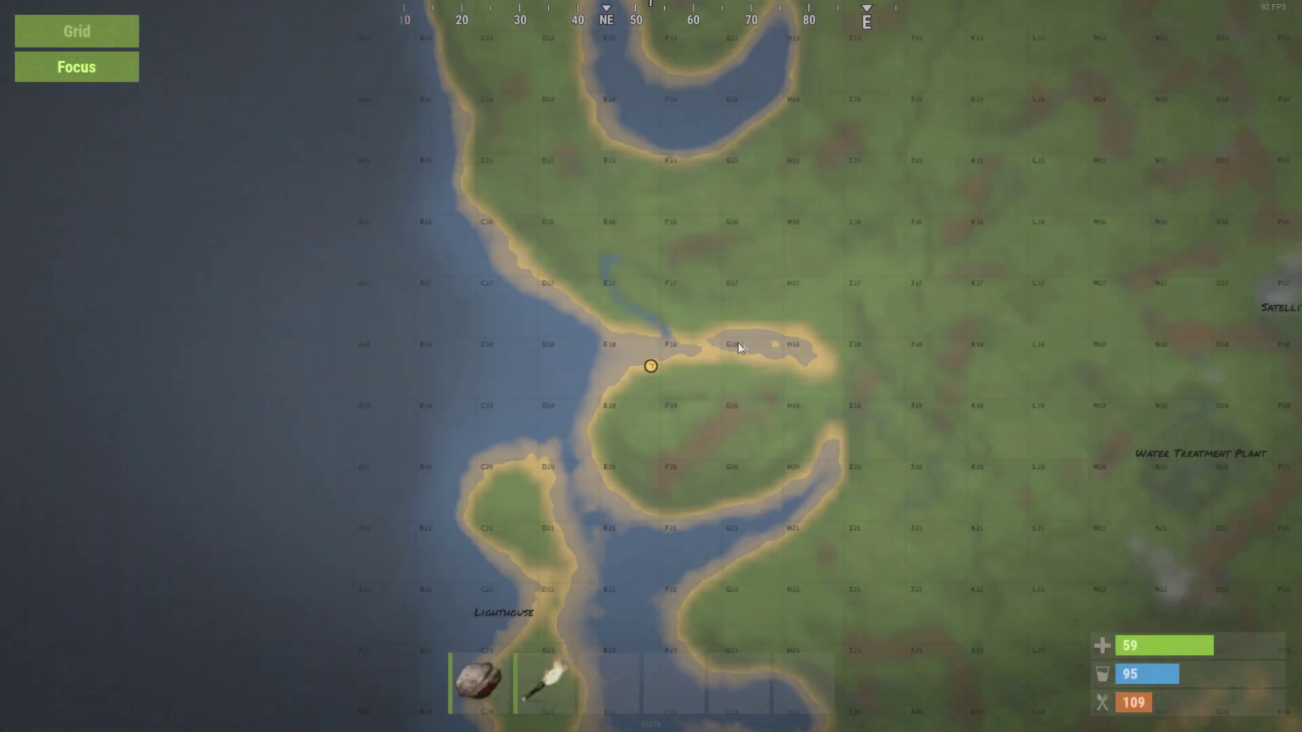
{"action": "mouse_move", "coordinate": [821, 332]}
{"action": "left_mouse_down"}
{"action": "mouse_move", "coordinate": [734, 324]}
{"action": "mouse_move", "coordinate": [572, 140]}
{"action": "left_mouse_up"}
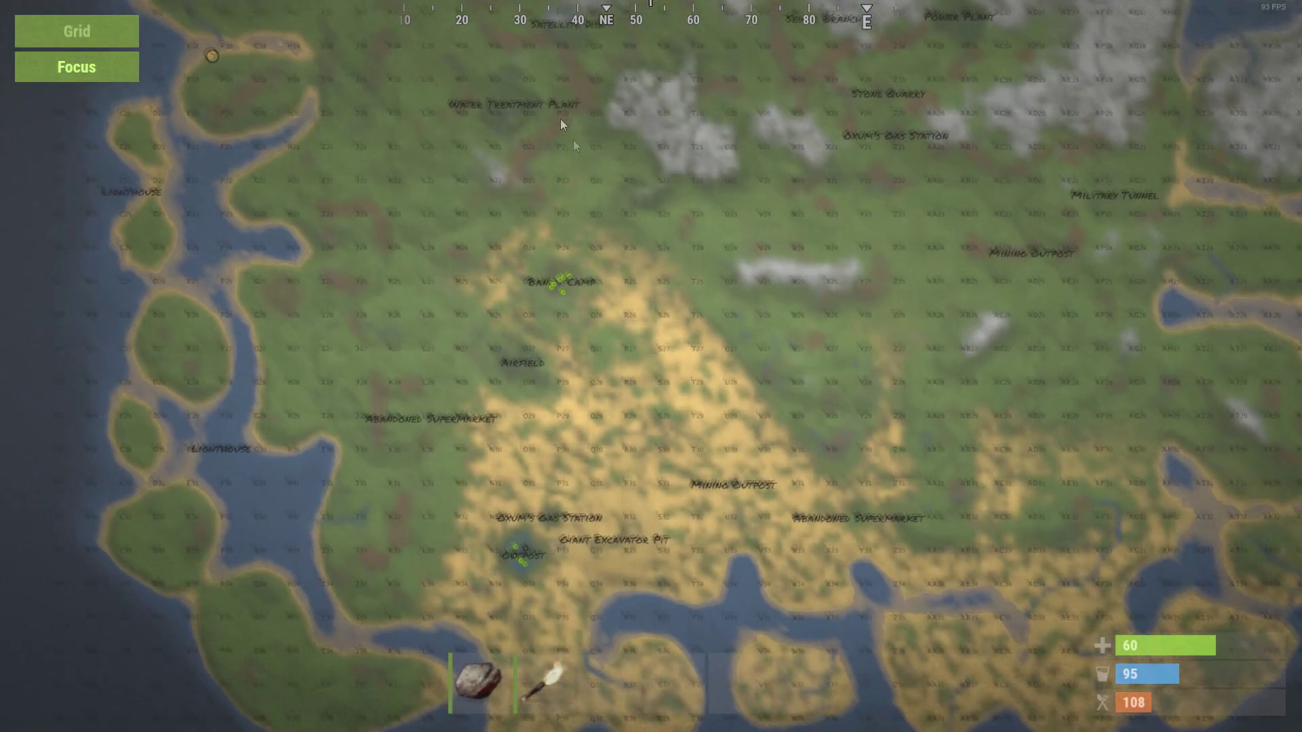
{"action": "left_click_drag", "start_coordinate": [599, 246], "coordinate": [612, 510]}
{"action": "key", "text": "g"}
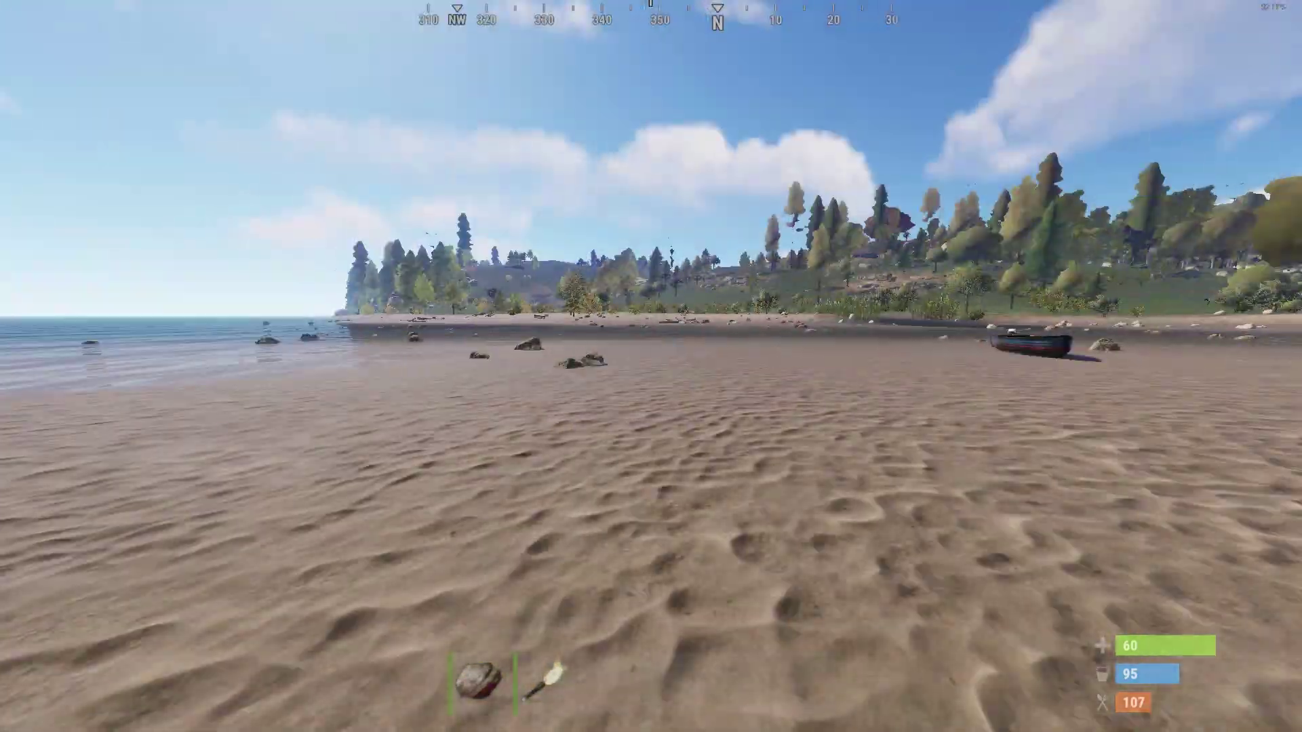
Walk toward the cliff and bring up the session menu showing Amsterdam II
{"action": "key", "text": "w"}
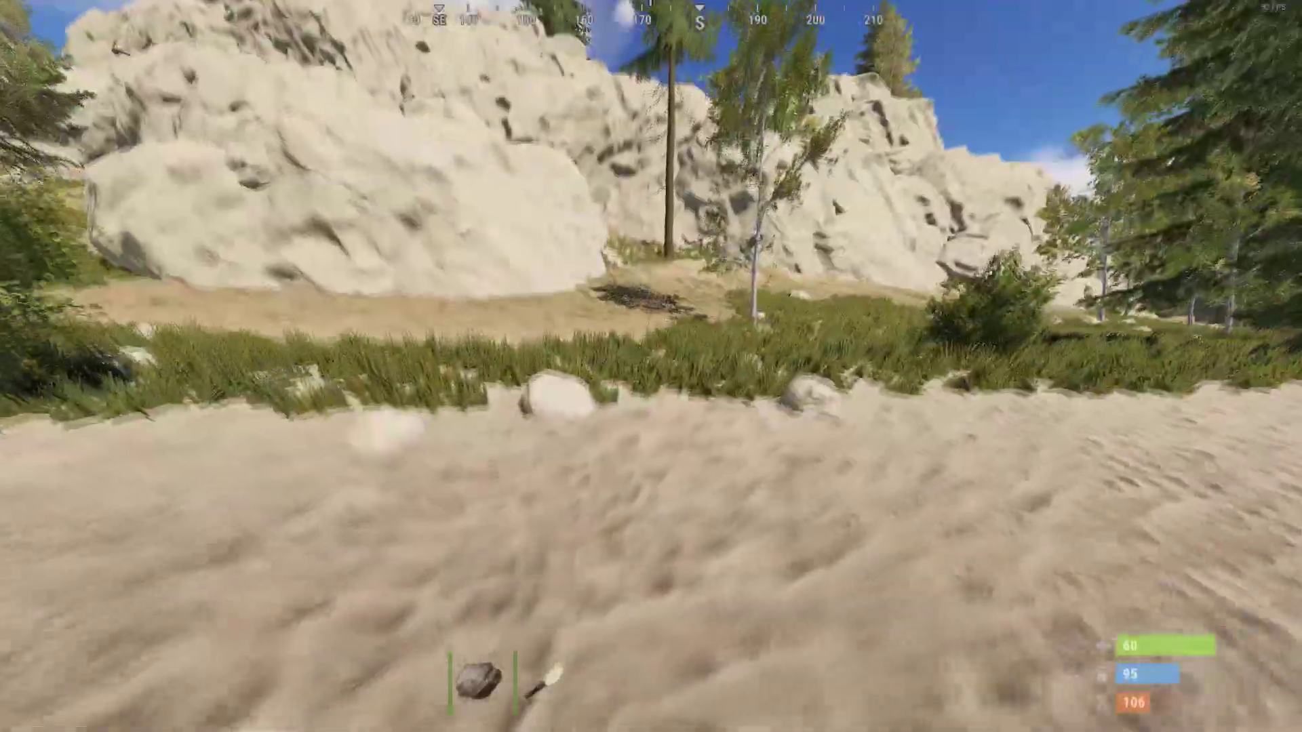
{"action": "key", "text": "w"}
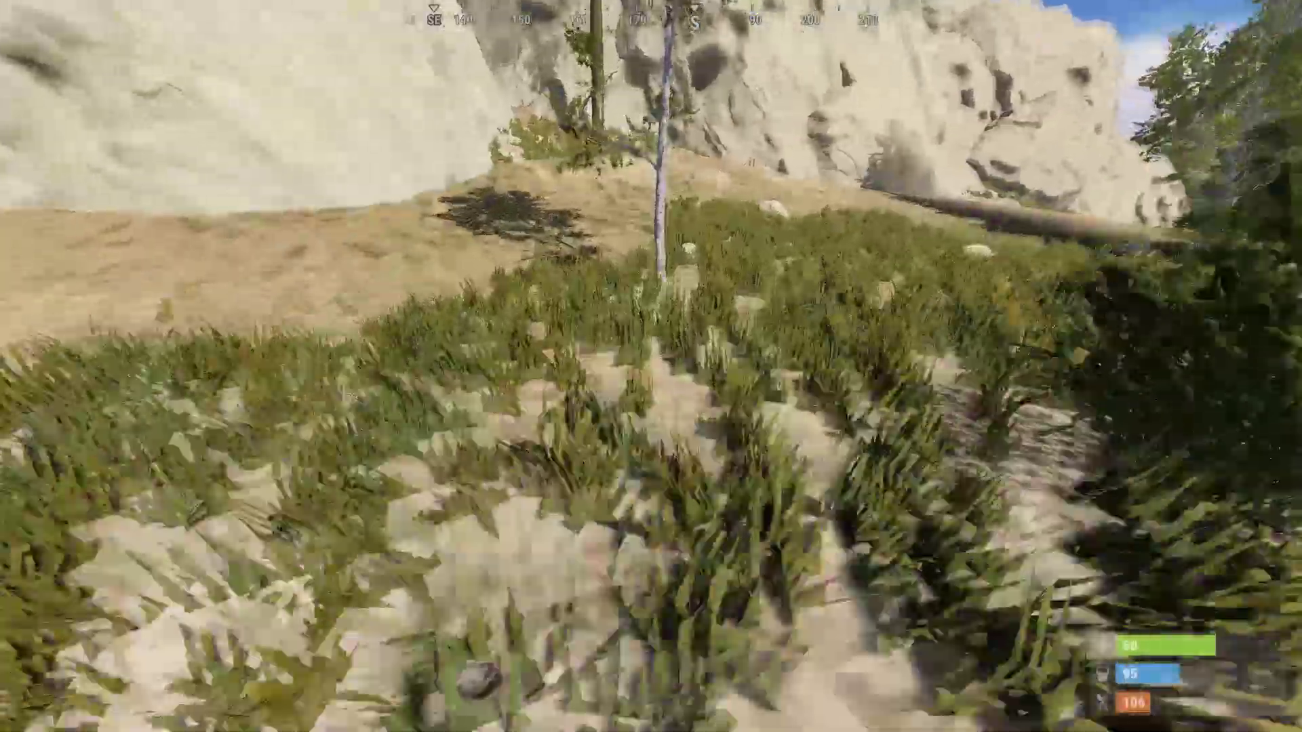
{"action": "key", "text": "Escape"}
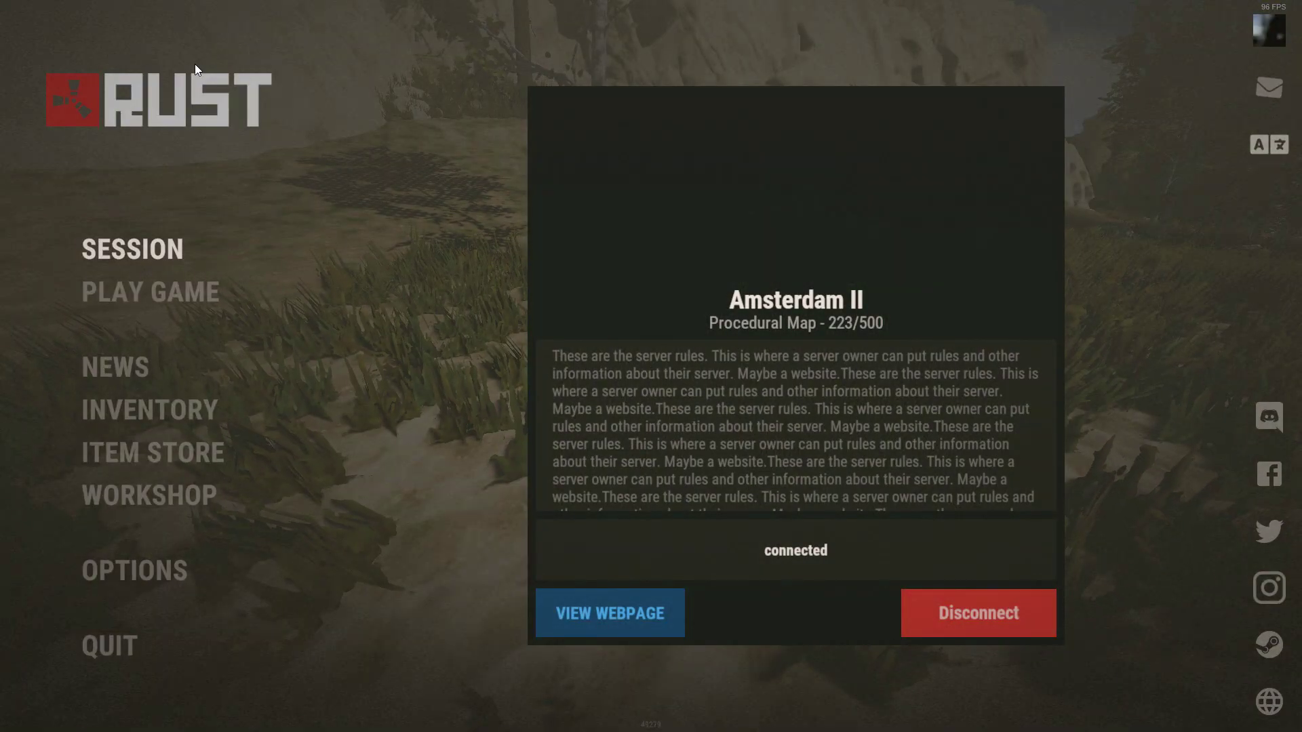
Set Graphics Quality to 5 under Options > Graphics and resume play
{"action": "left_click", "coordinate": [132, 569]}
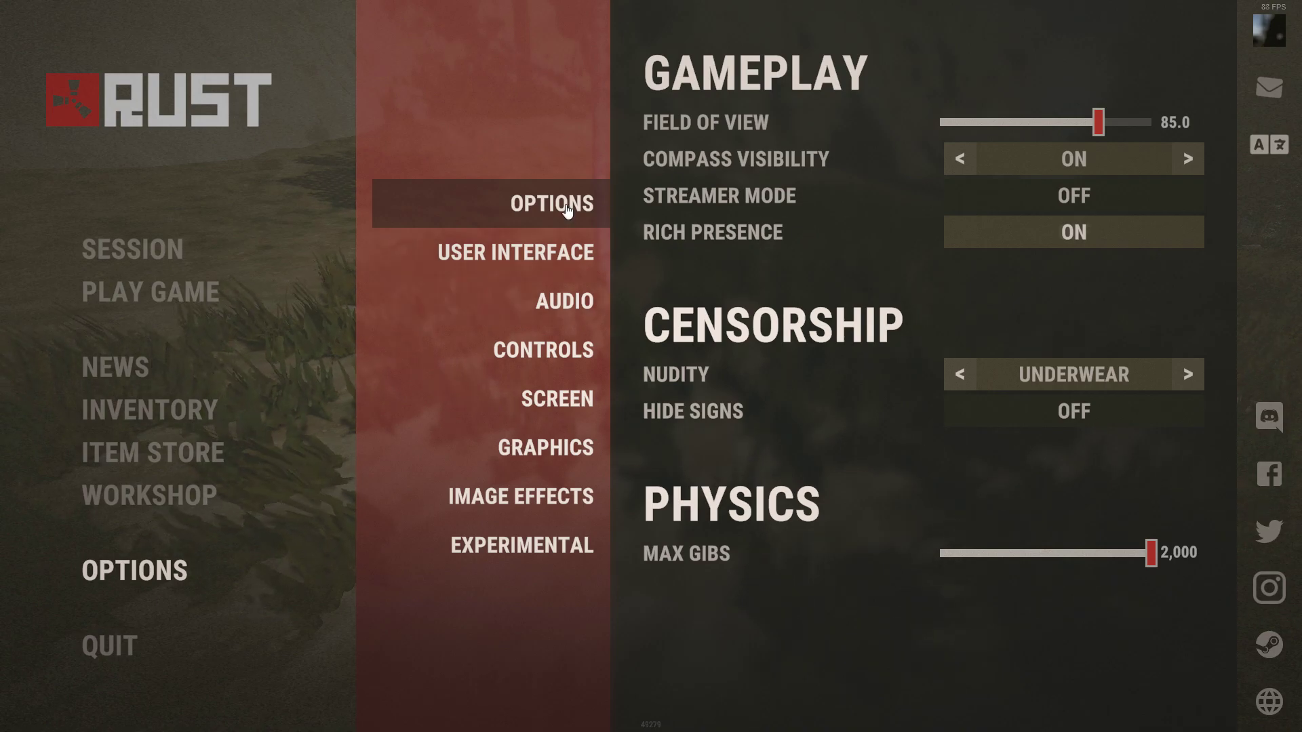
{"action": "left_click", "coordinate": [565, 449]}
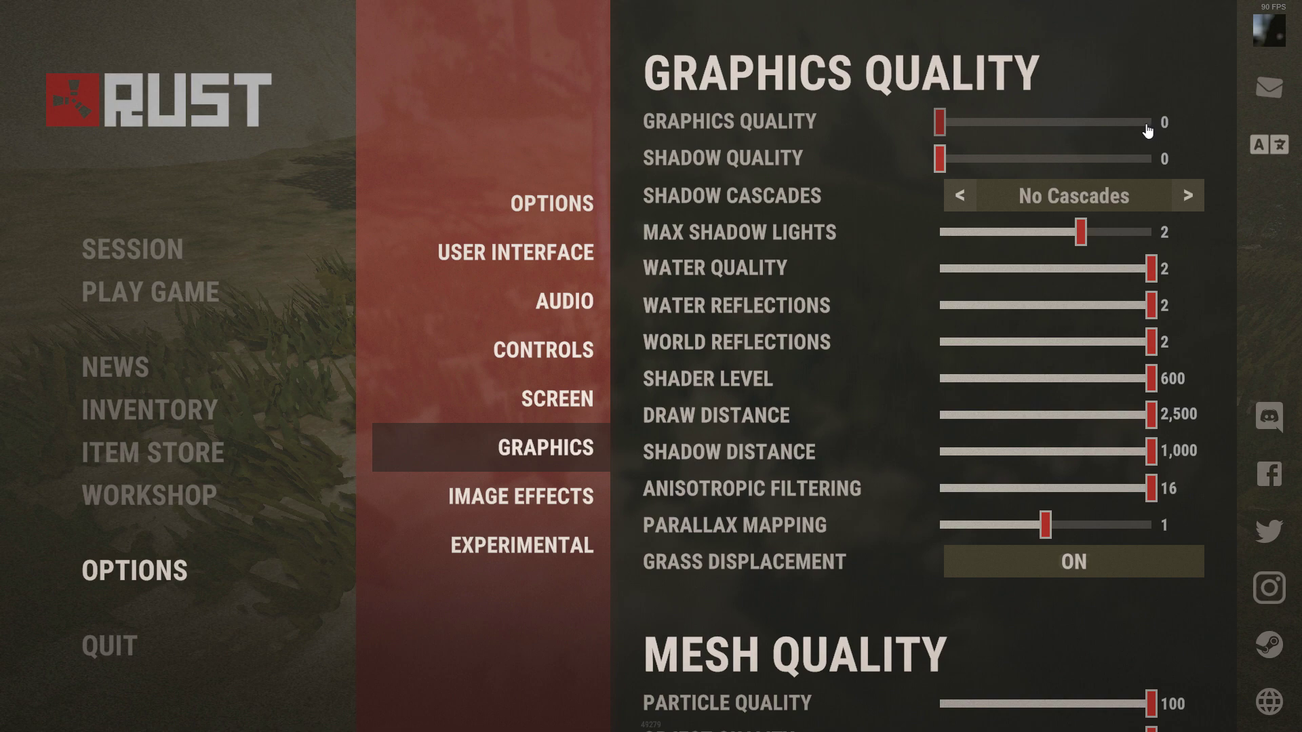
{"action": "left_click", "coordinate": [1116, 122]}
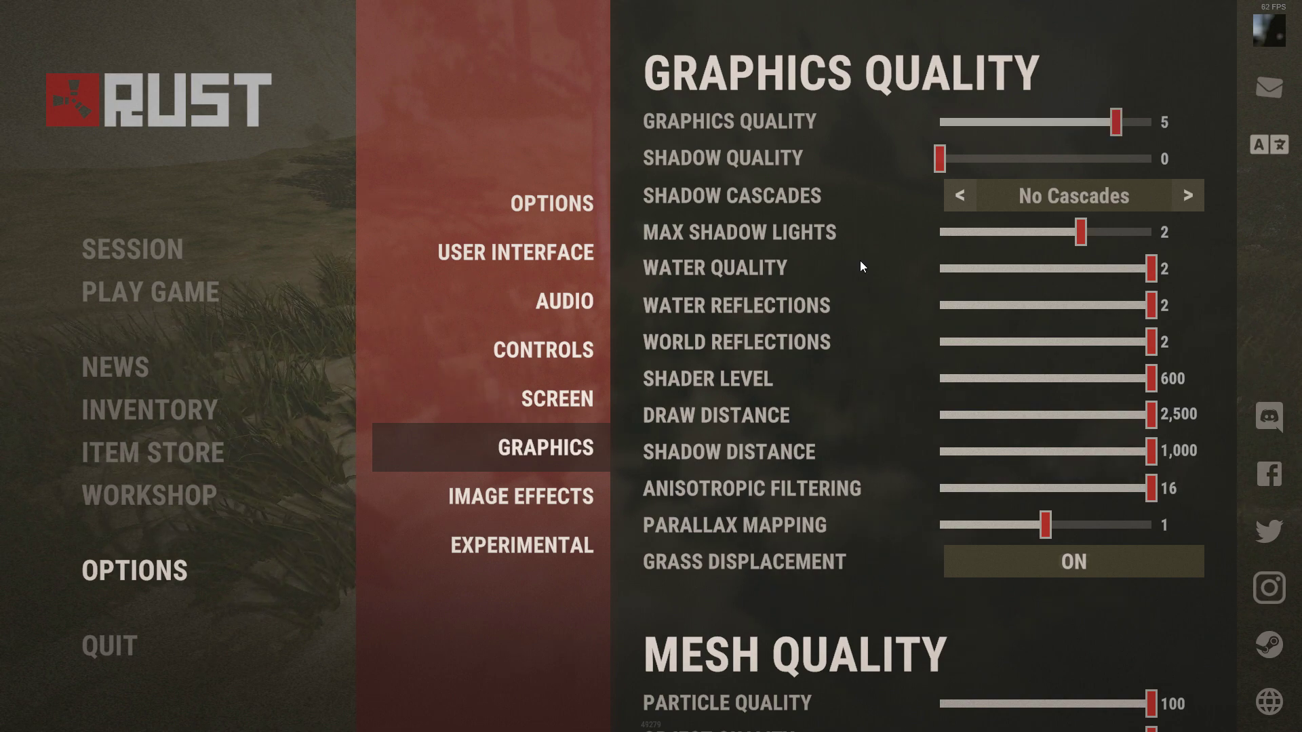
{"action": "key", "text": "Escape"}
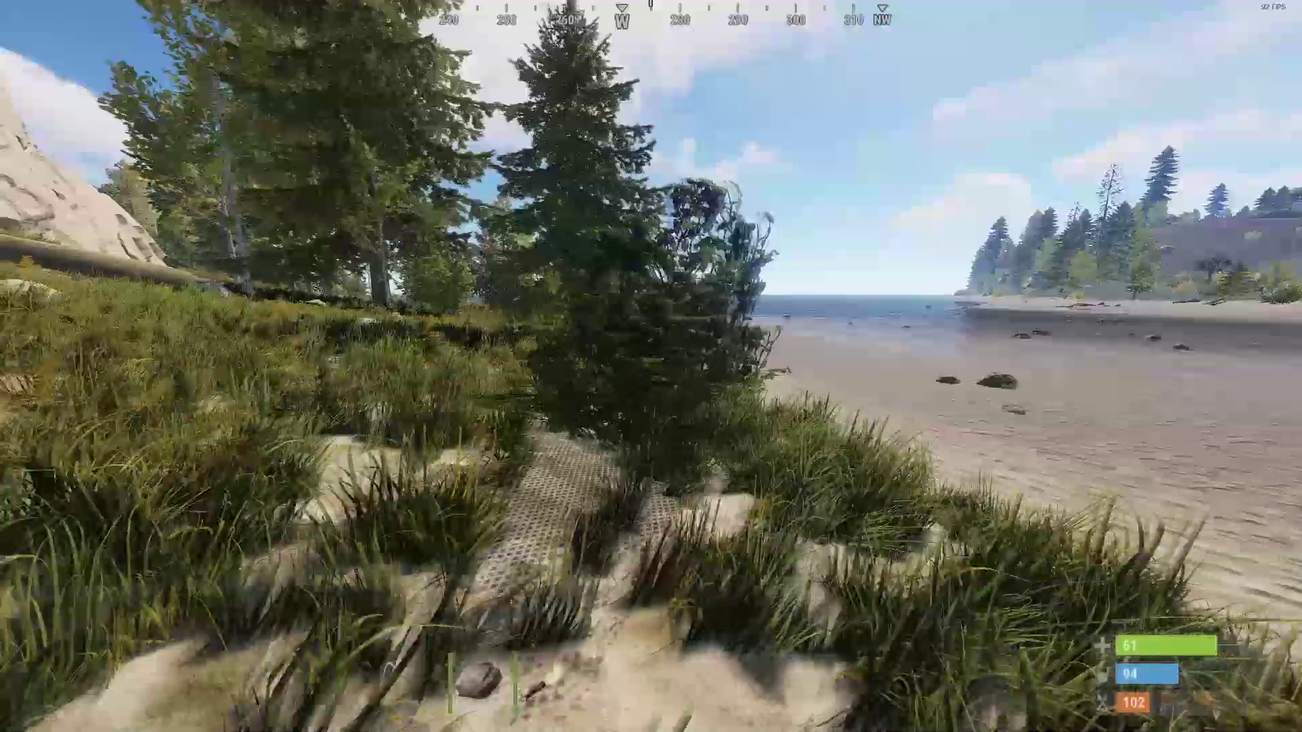
Spawn an LR-300 assault rifle from the Weapon items and equip it on slot 3
{"action": "key", "text": "w"}
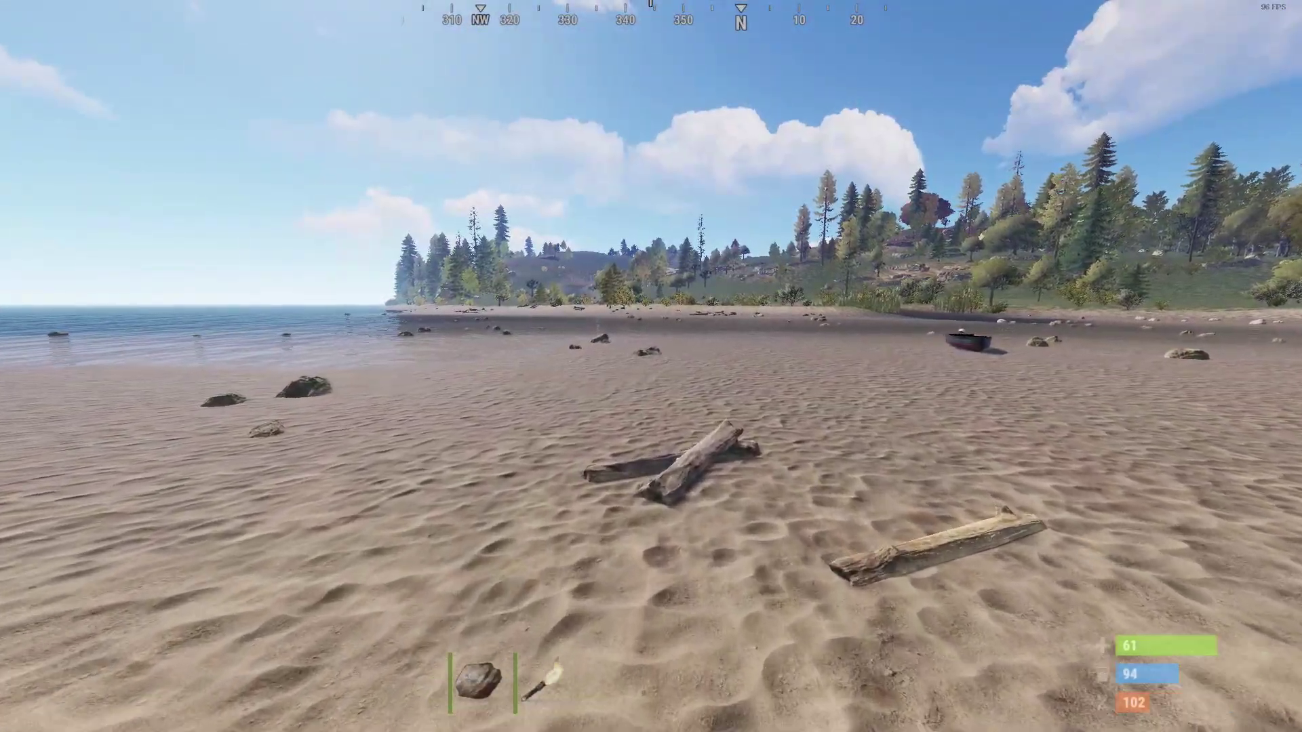
{"action": "key", "text": "F1"}
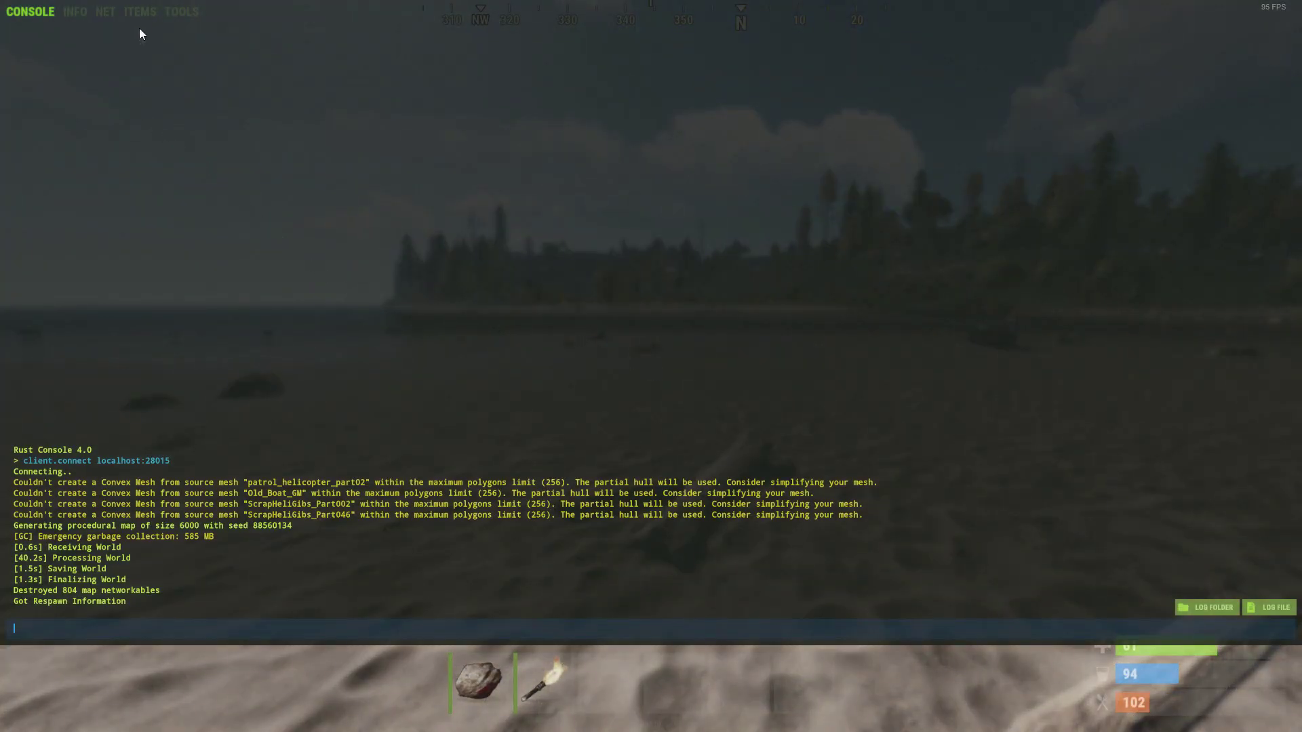
{"action": "left_click", "coordinate": [140, 12]}
{"action": "mouse_move", "coordinate": [170, 134]}
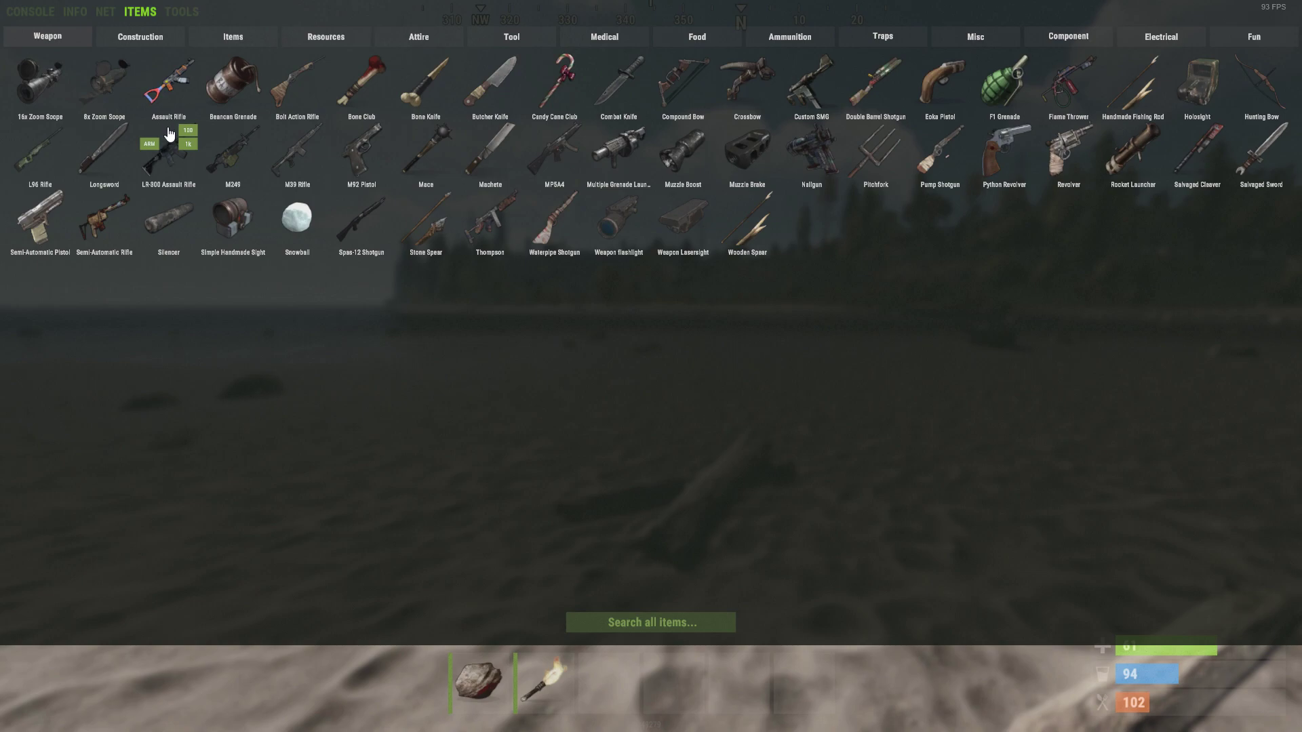
{"action": "left_click", "coordinate": [166, 160]}
{"action": "key", "text": "F1"}
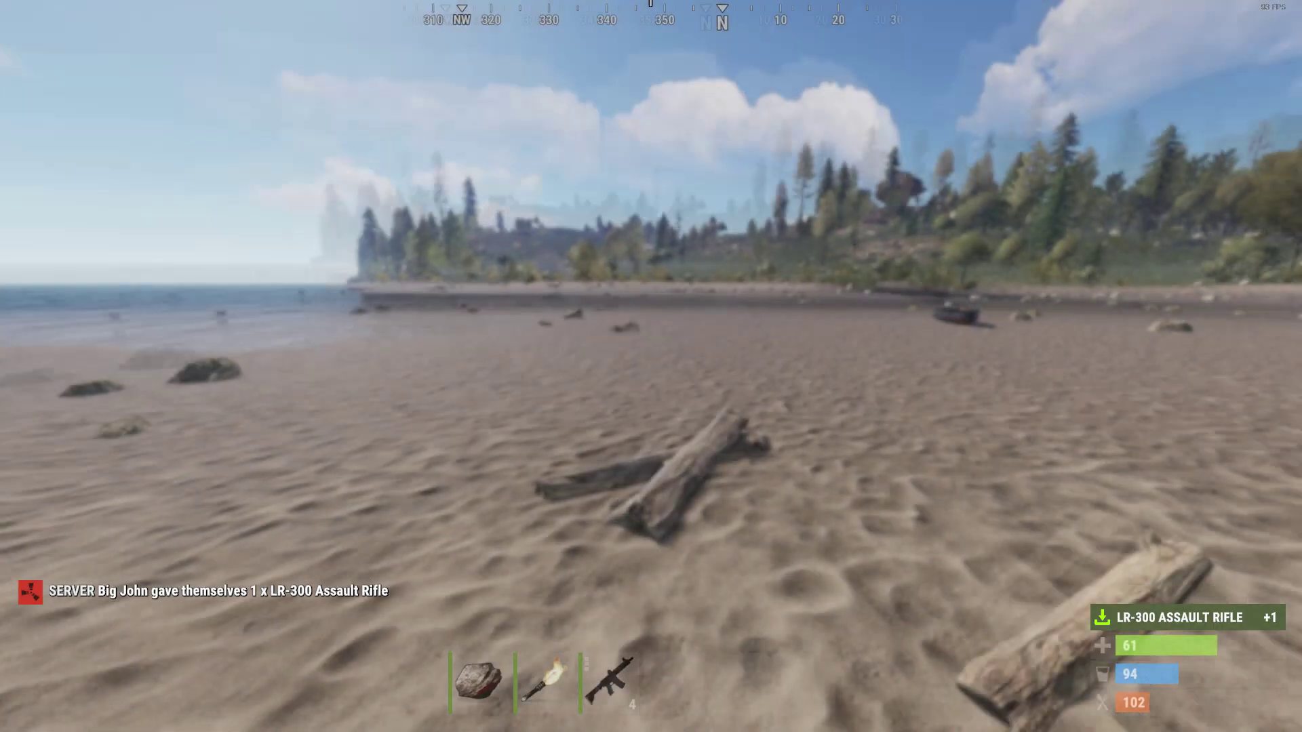
{"action": "key", "text": "3"}
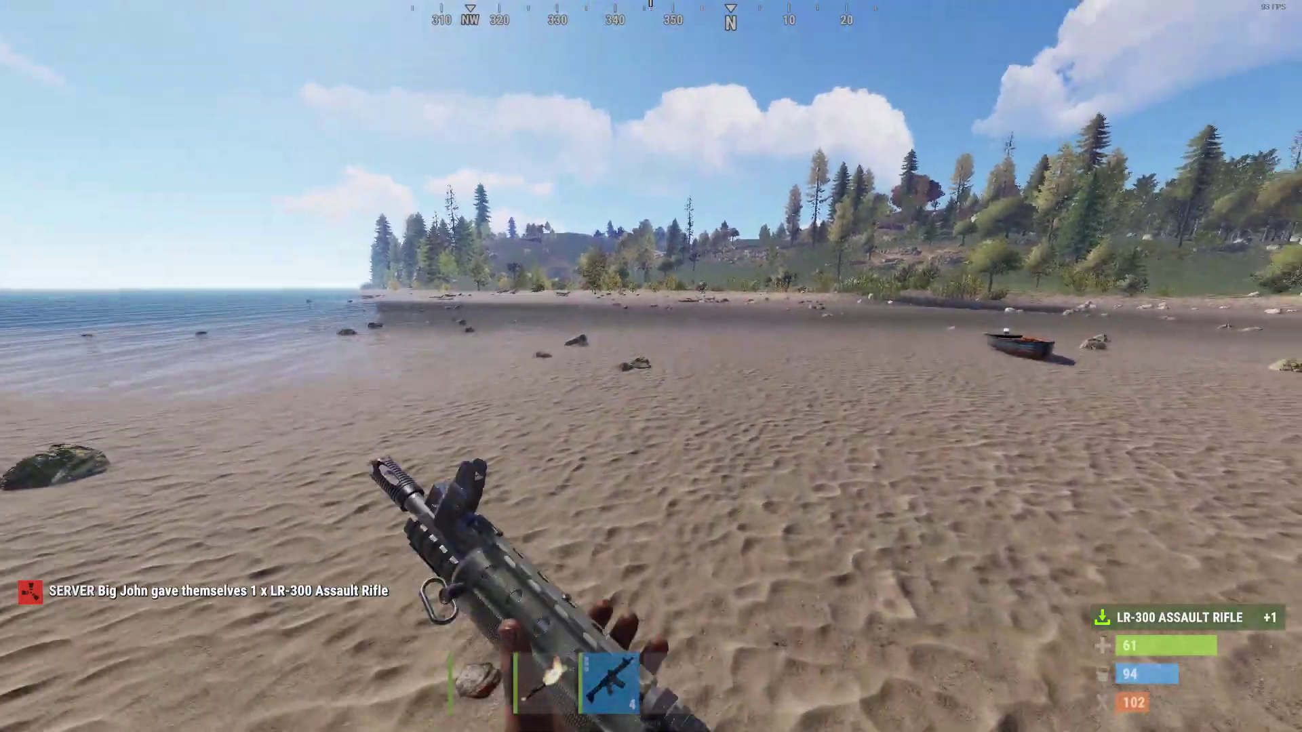
Spawn 1000 rounds of 5.56 rifle ammo, reload, and test-fire the LR-300
{"action": "key", "text": "F1"}
{"action": "left_click", "coordinate": [779, 41]}
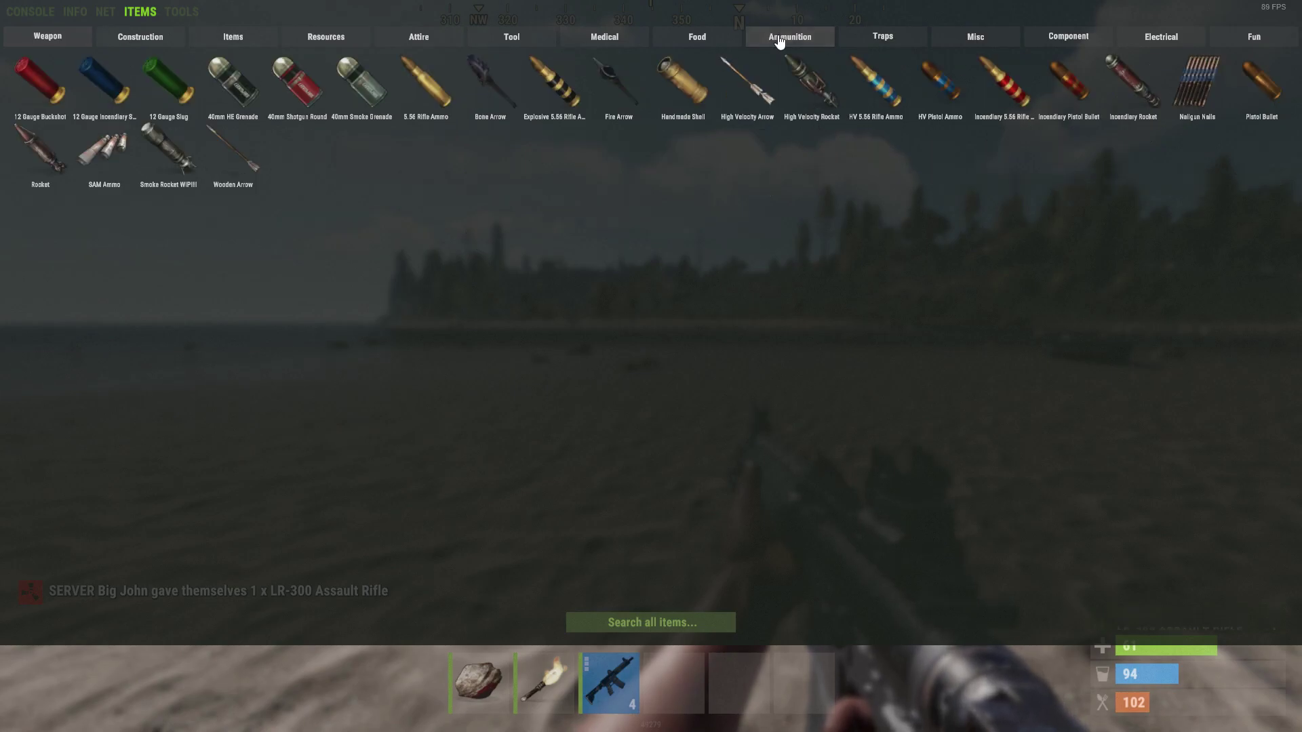
{"action": "mouse_move", "coordinate": [444, 93]}
{"action": "key", "text": "F1"}
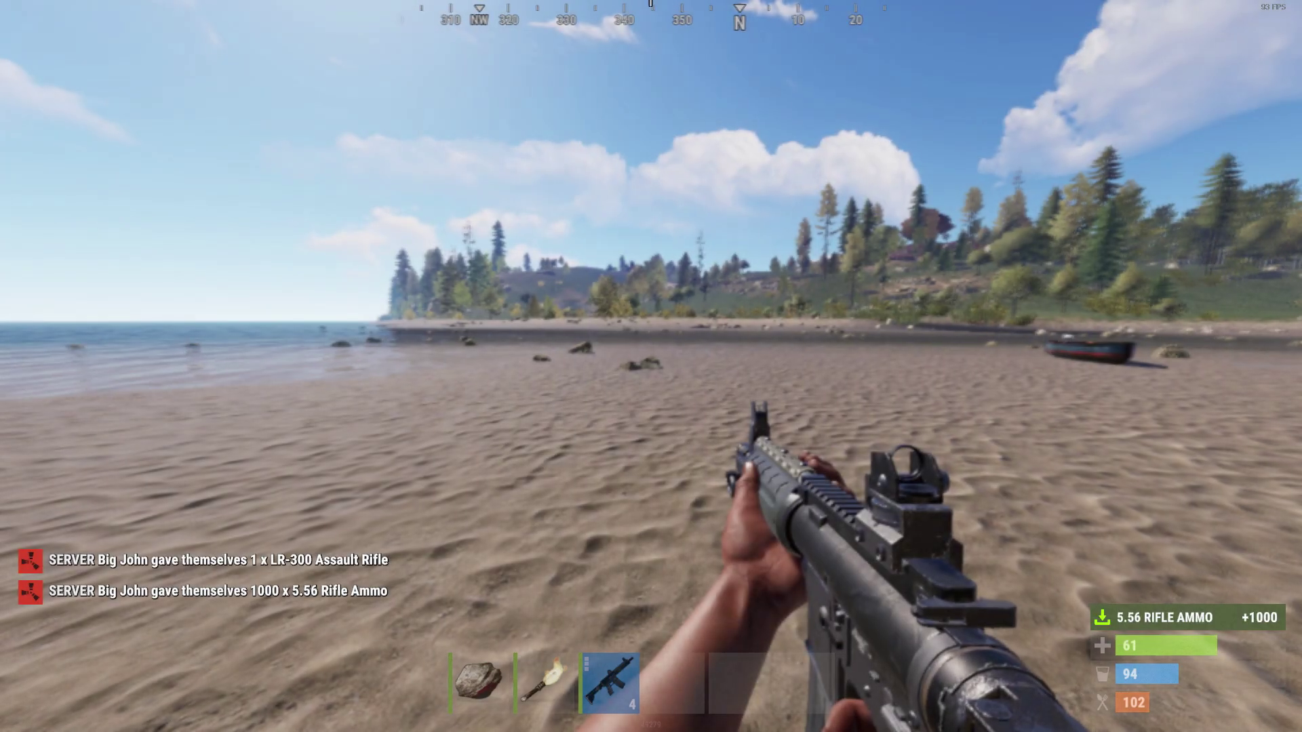
{"action": "key", "text": "r"}
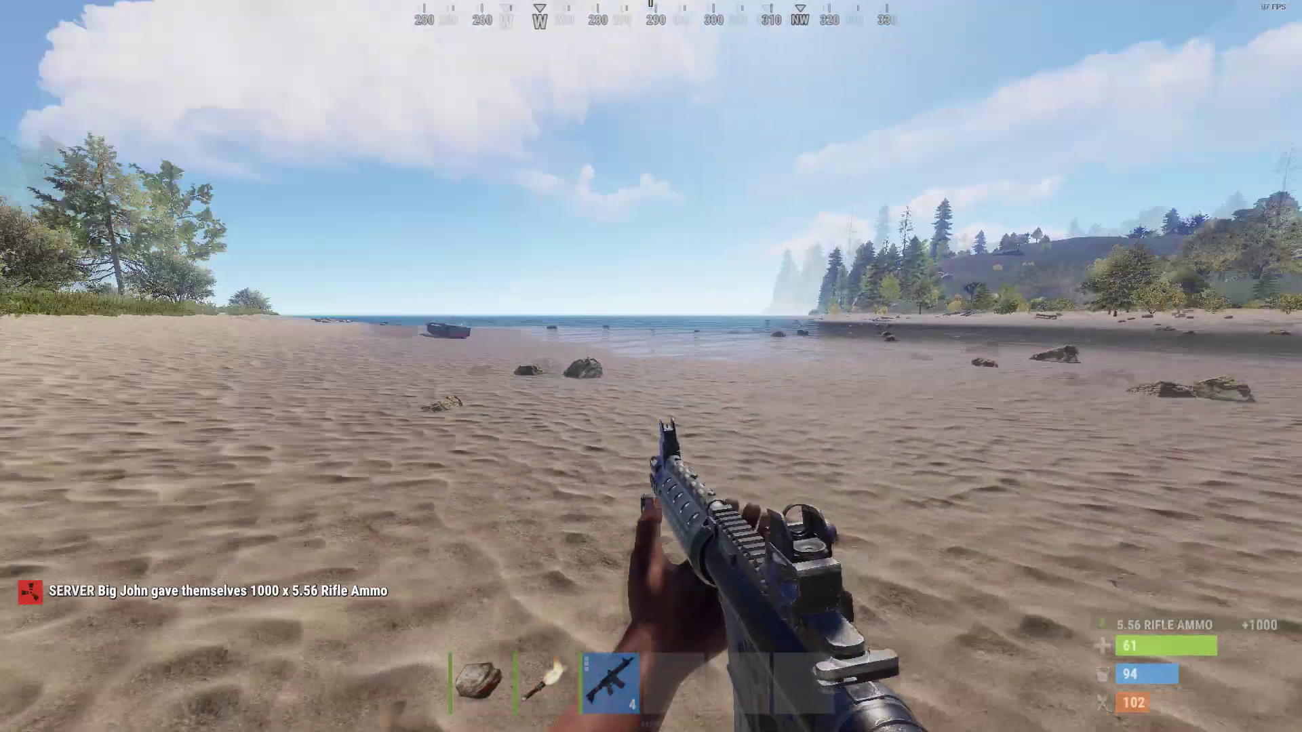
{"action": "right_click", "coordinate": [651, 366]}
{"action": "left_click", "coordinate": [650, 366]}
{"action": "left_click", "coordinate": [650, 366]}
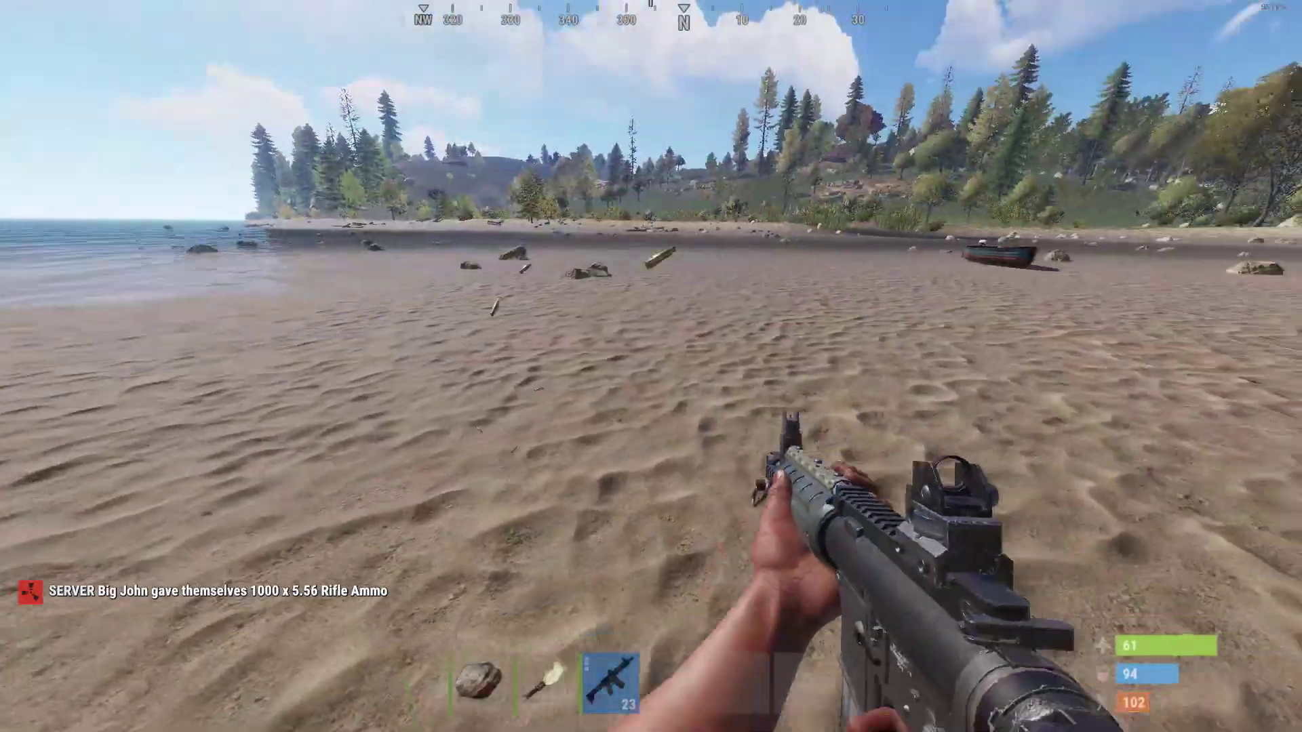
Walk along the shoreline into the grass and bring up the developer console
{"action": "key", "text": "w"}
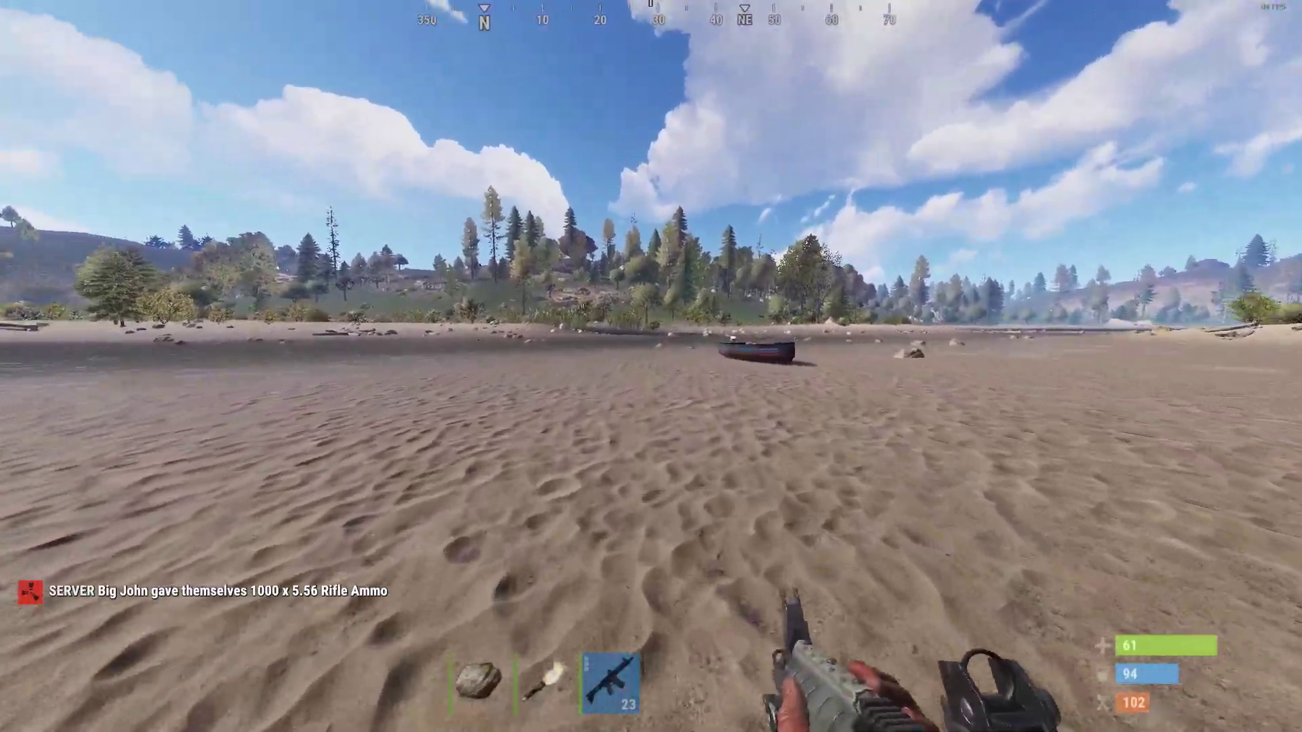
{"action": "key", "text": "w"}
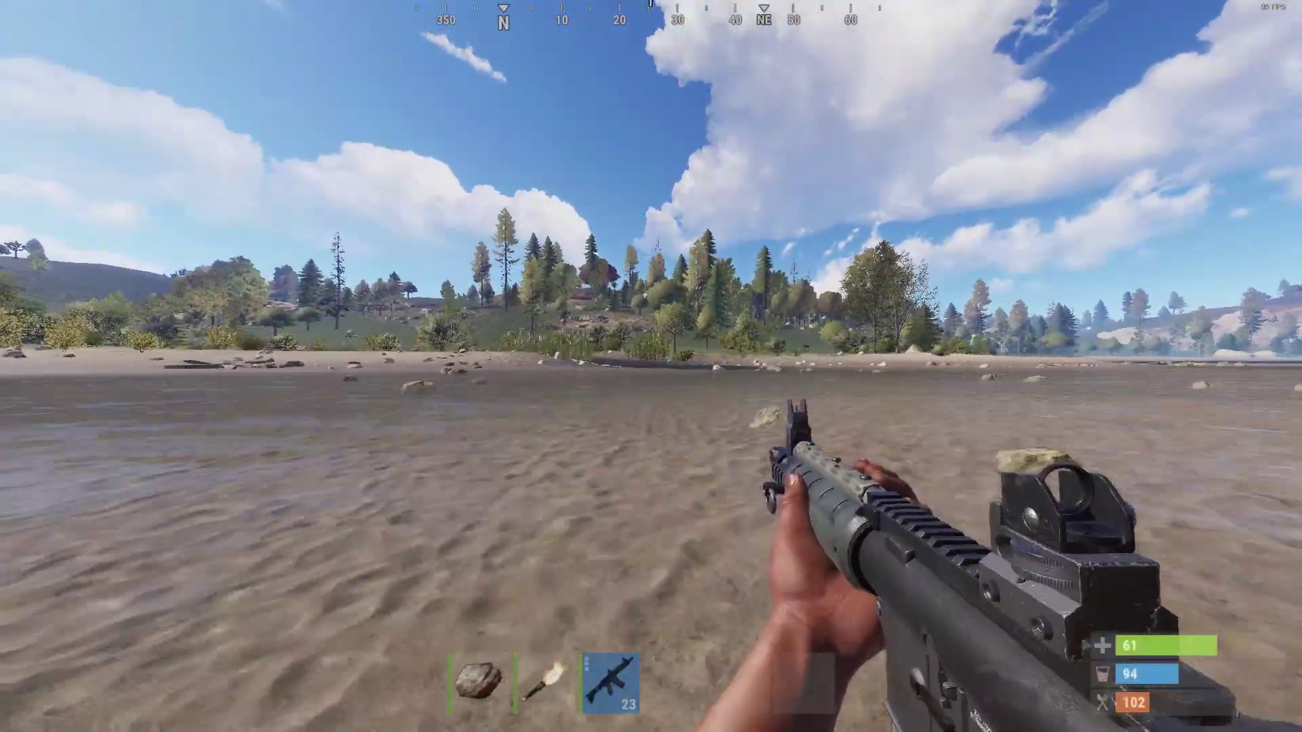
{"action": "key", "text": "w"}
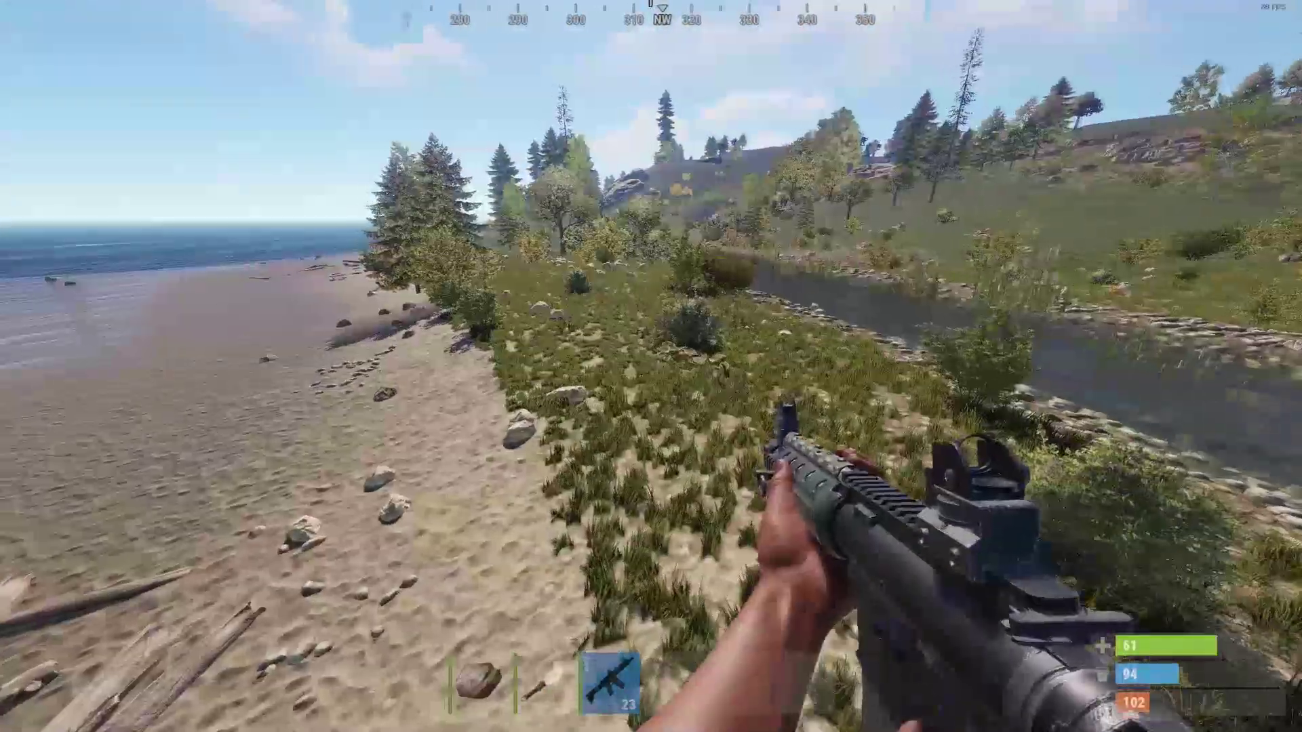
{"action": "key", "text": "w"}
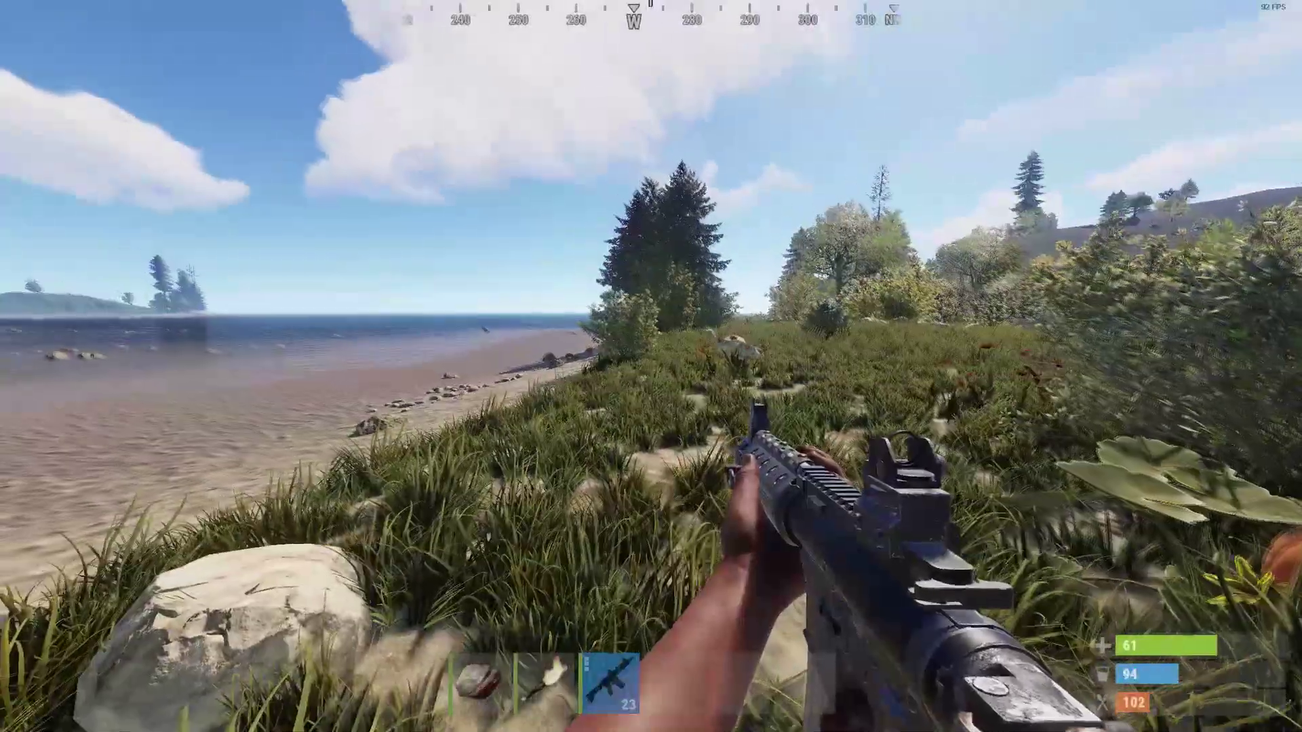
{"action": "key", "text": "F1"}
Bind the C key to noclip with 'bind c noclip' and return to the game
{"action": "left_click", "coordinate": [30, 11]}
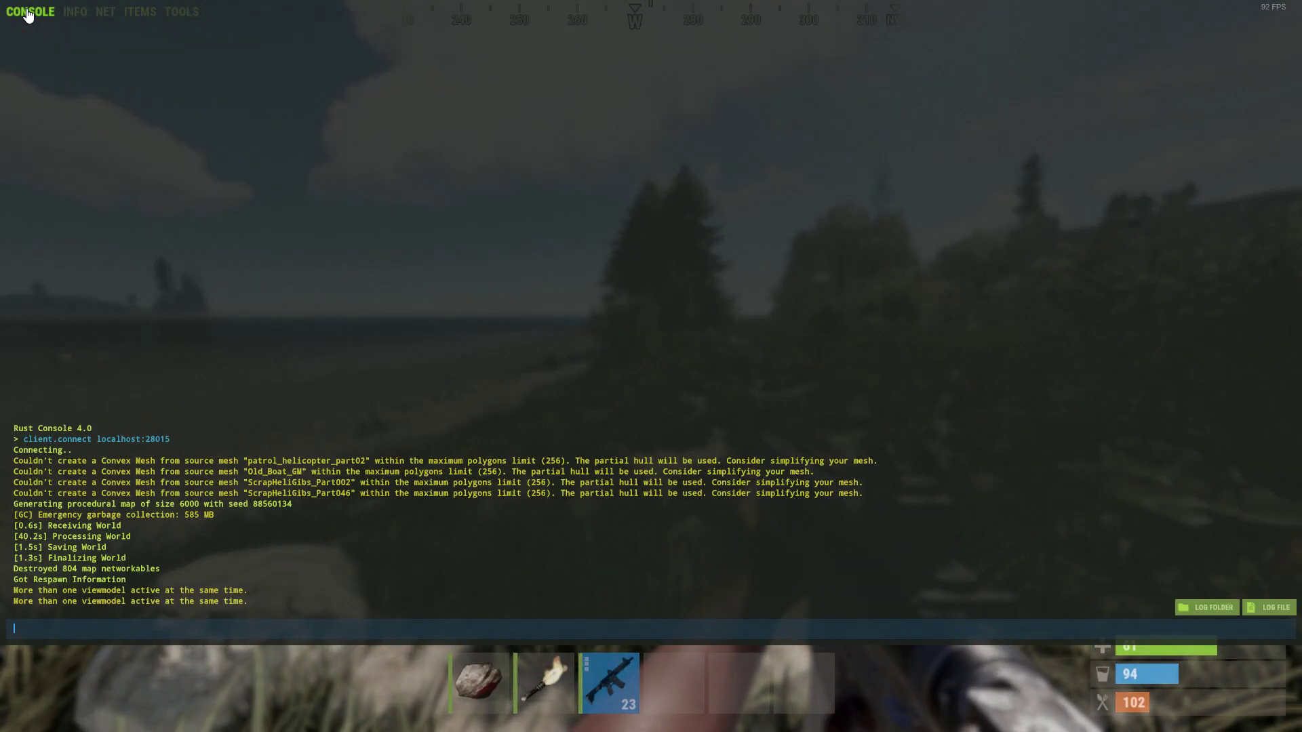
{"action": "type", "text": "bind c noclip"}
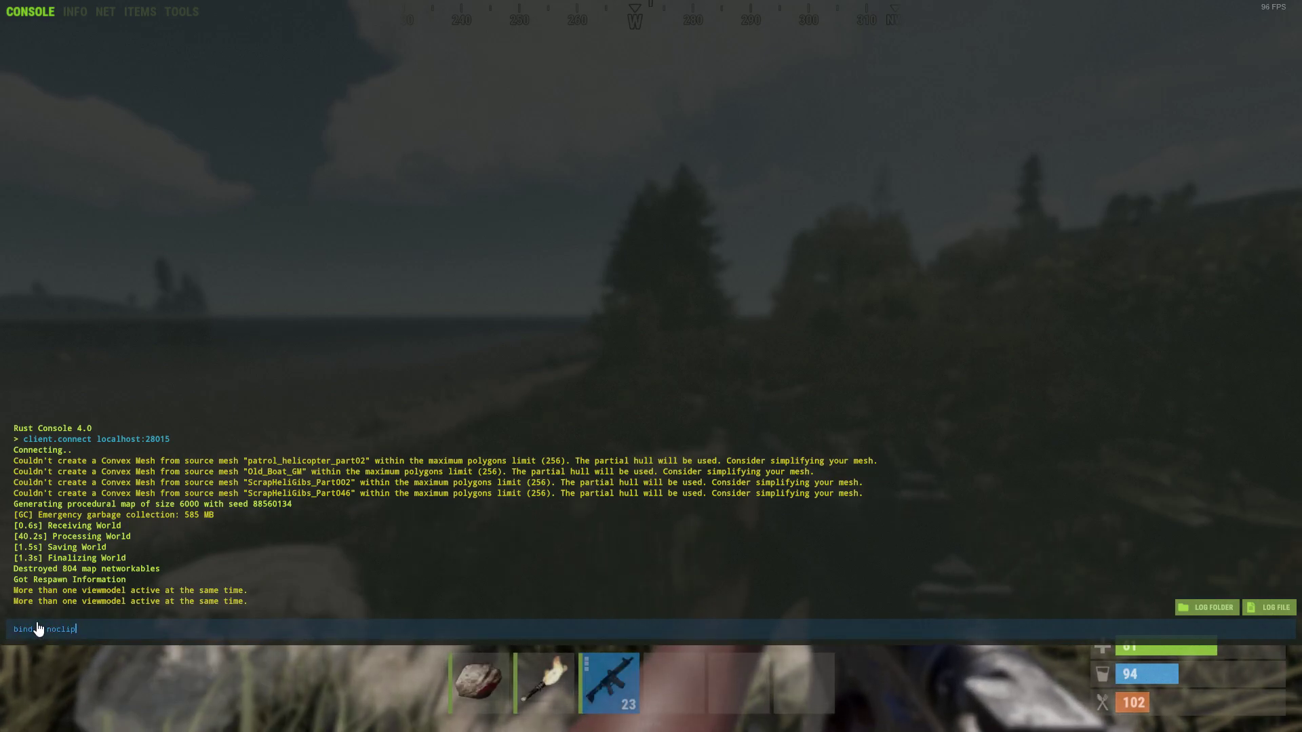
{"action": "key", "text": "Return"}
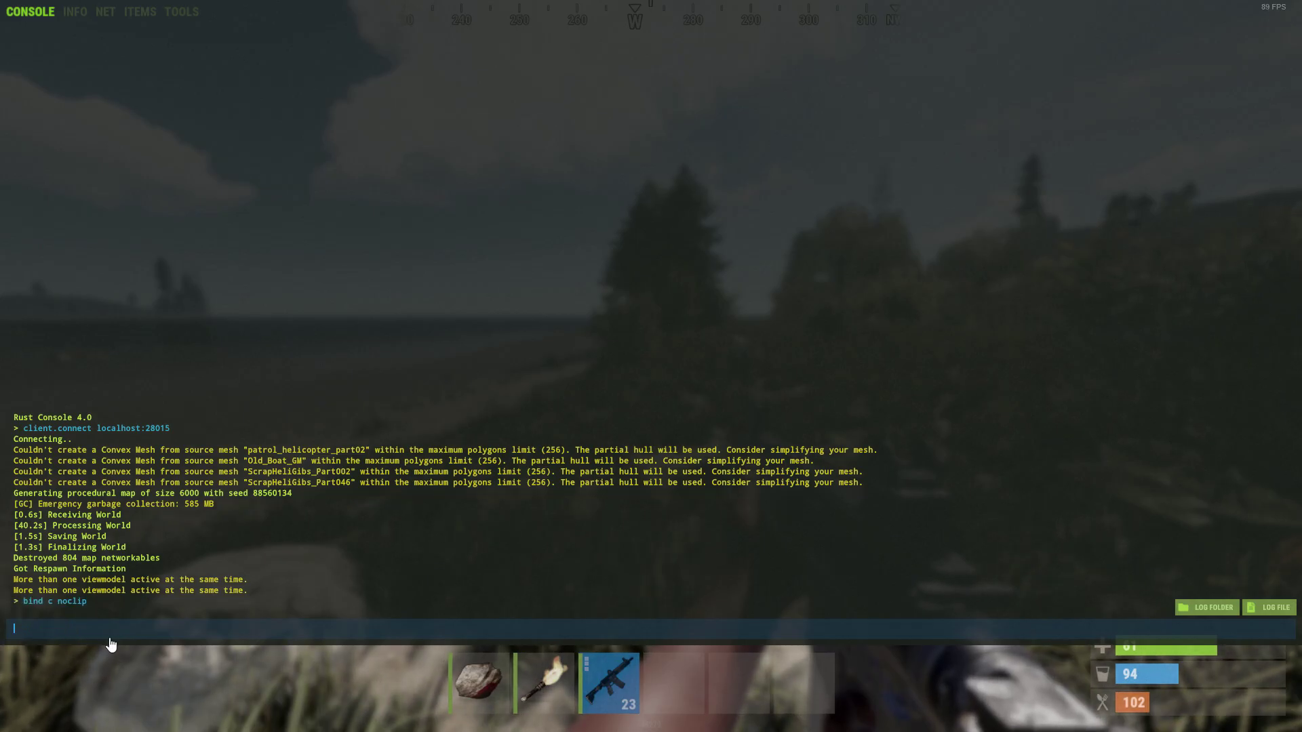
{"action": "key", "text": "F1"}
Close the crafting menu, toggle noclip with C, and fly high over the valley down to the river sand
{"action": "key", "text": "q"}
{"action": "key", "text": "q"}
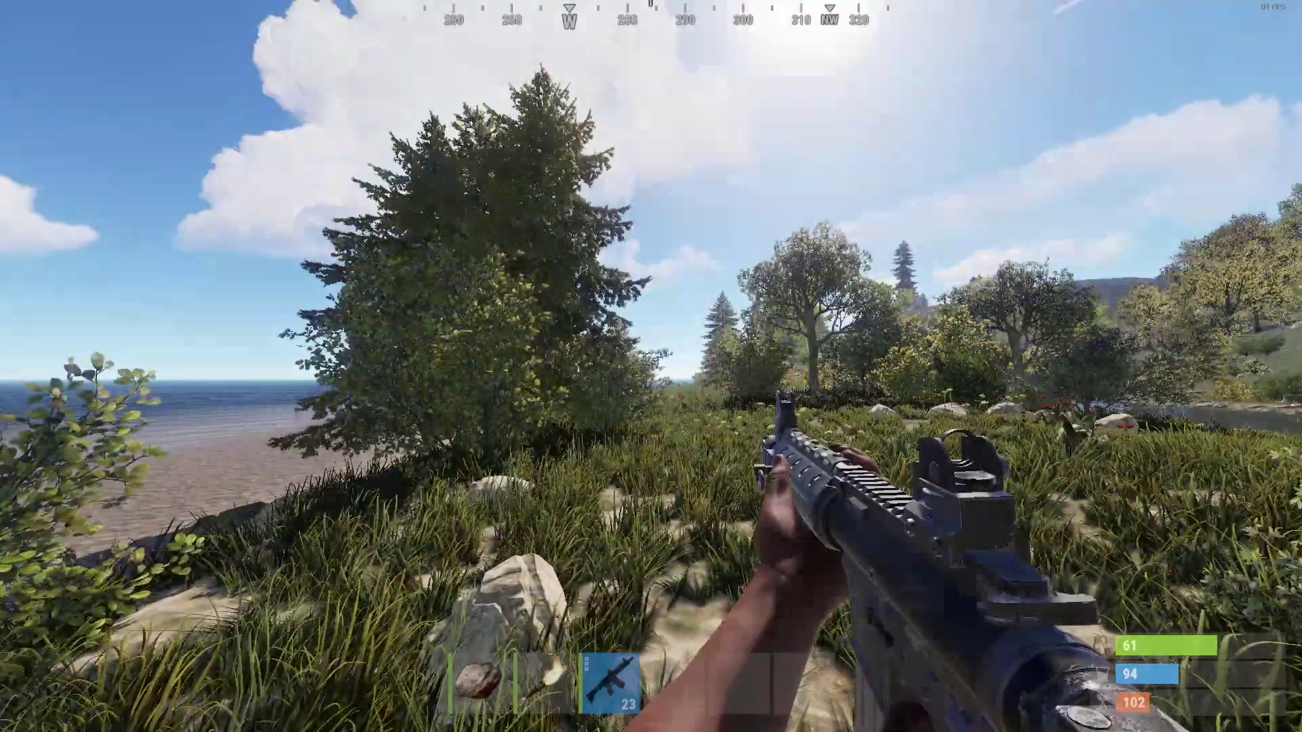
{"action": "key", "text": "w"}
{"action": "key", "text": "c"}
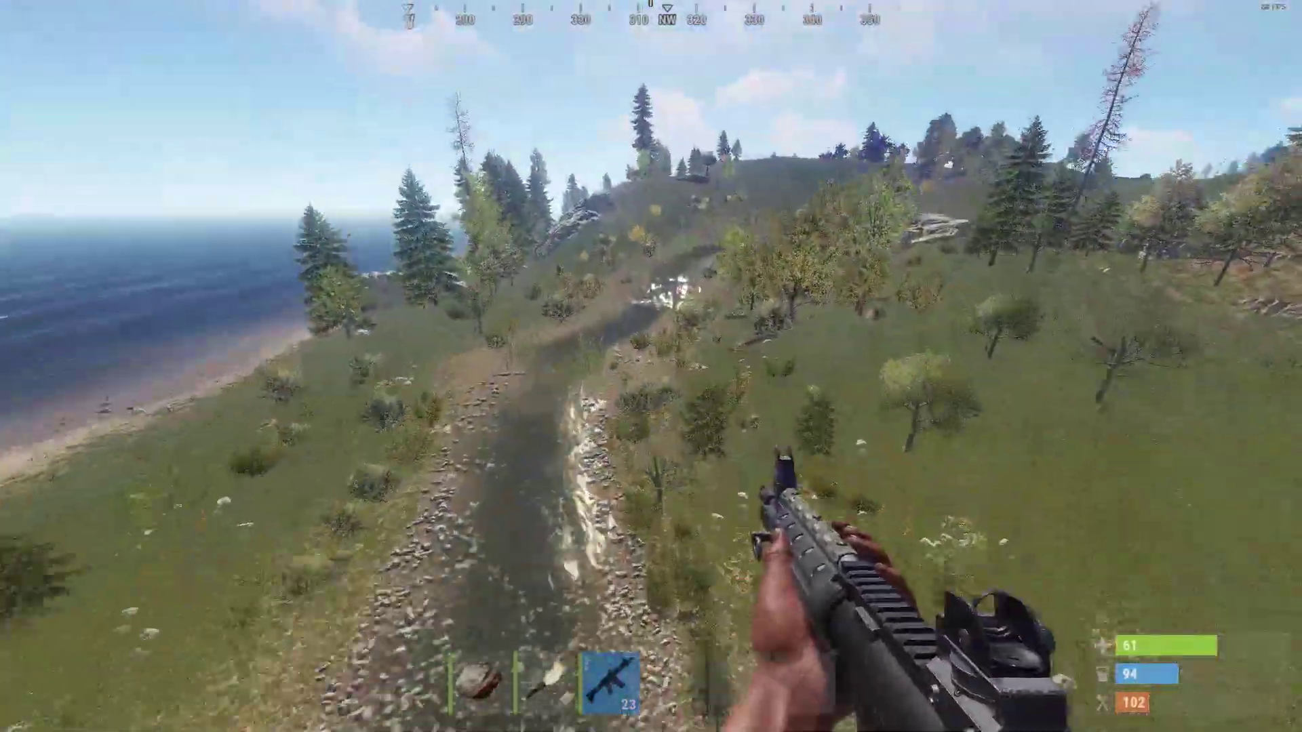
{"action": "key", "text": "space"}
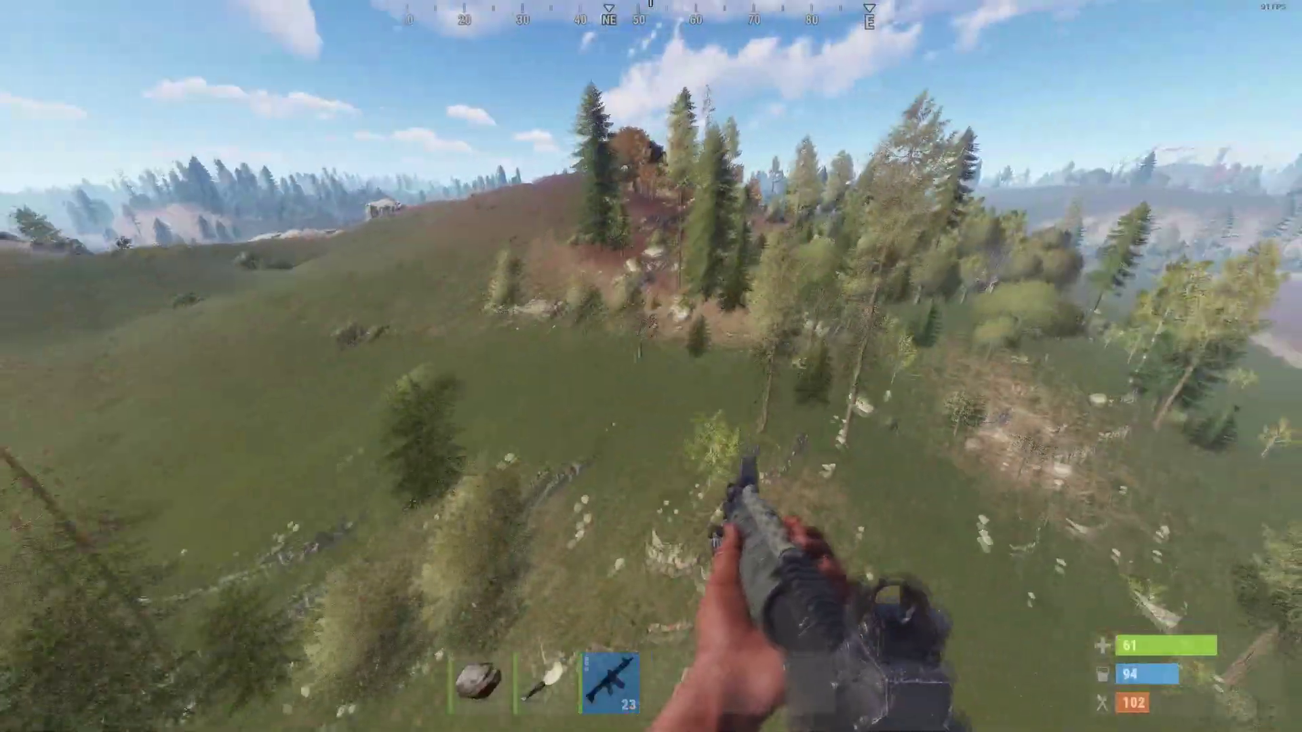
{"action": "key", "text": "w"}
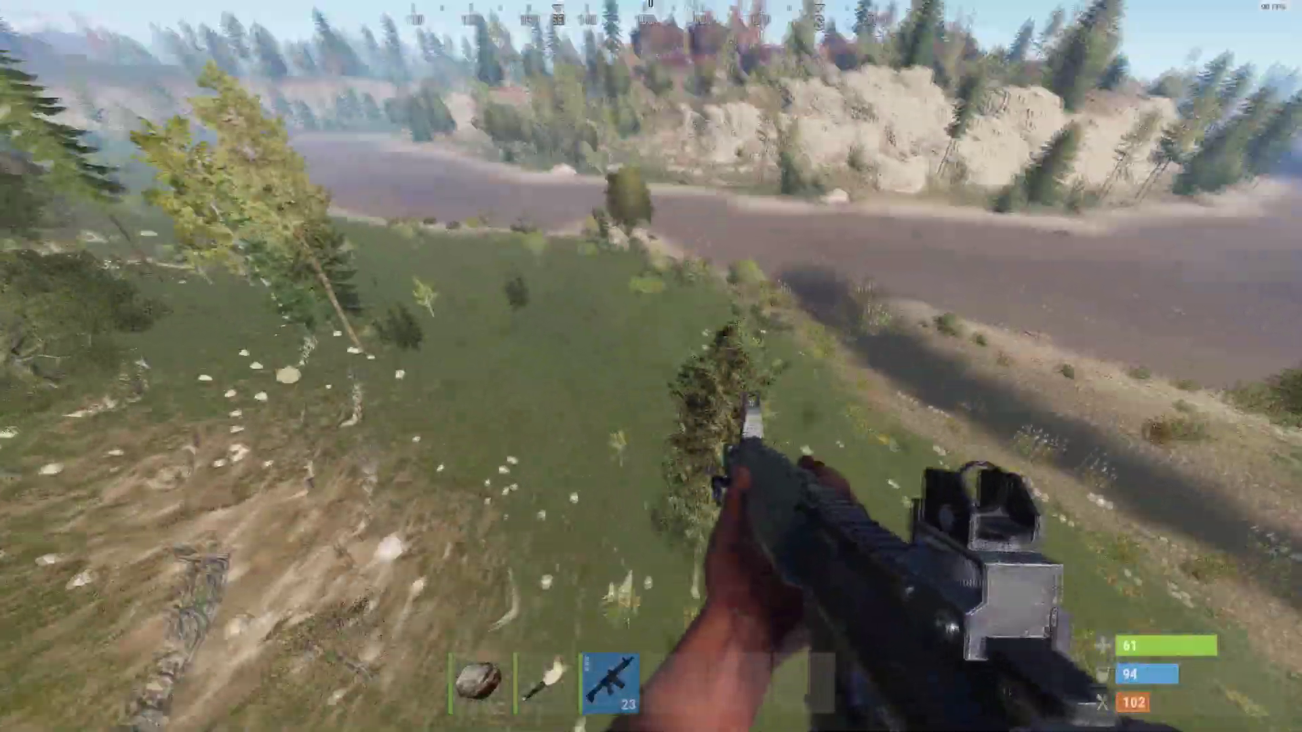
{"action": "key", "text": "w"}
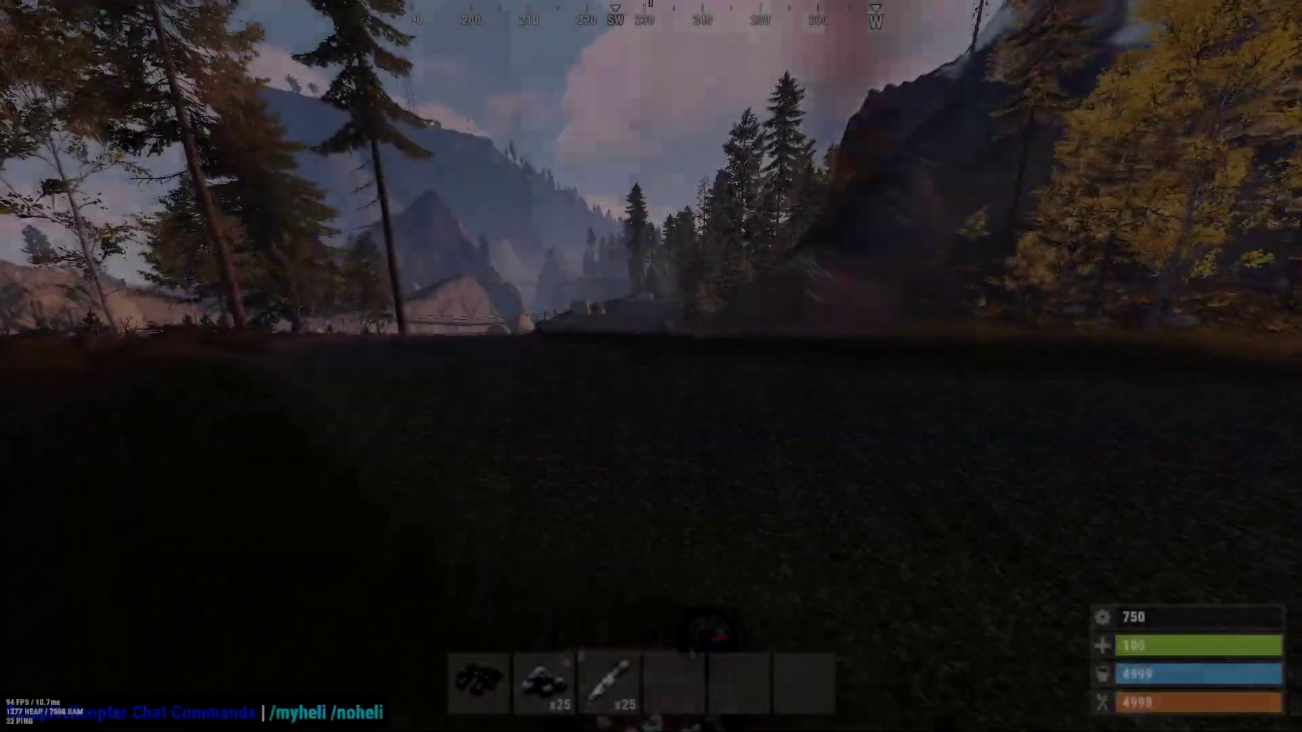
Pilot the minicopter along the mountain road toward the rope bridge and dive down the river canyon
{"action": "key", "text": "w"}
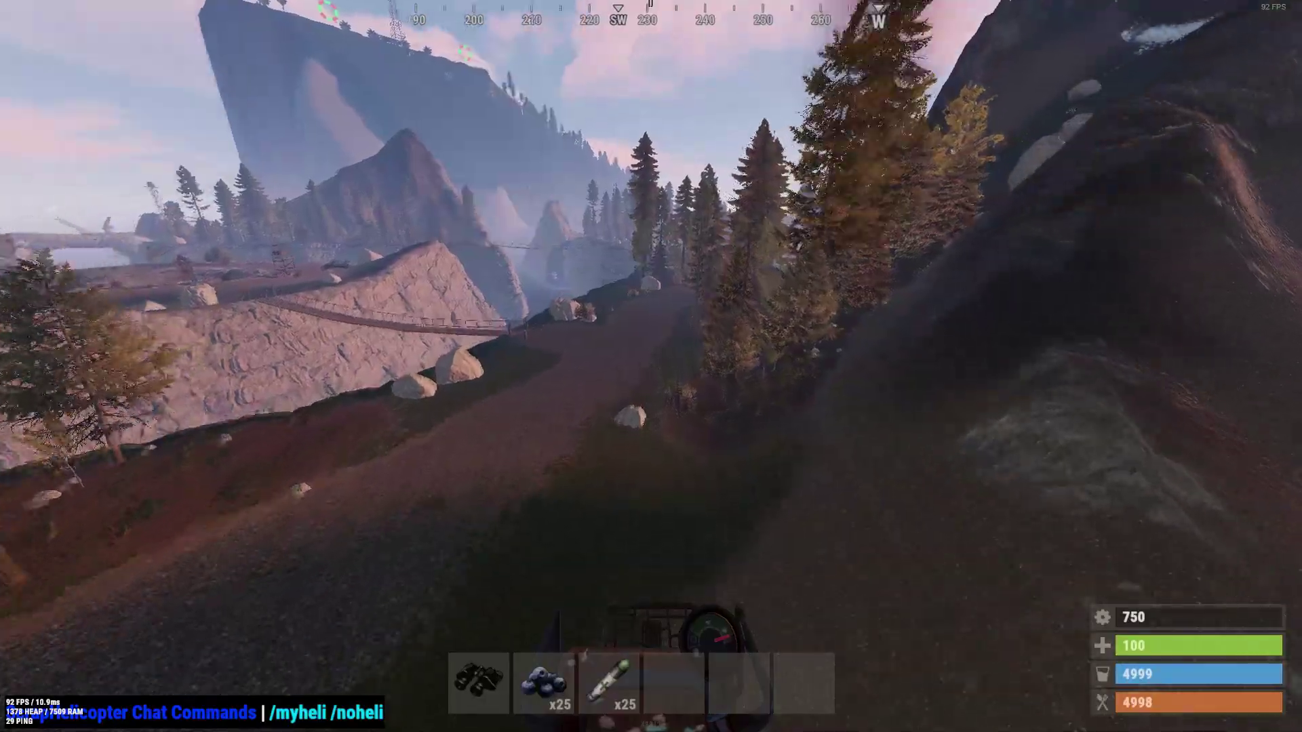
{"action": "key", "text": "w"}
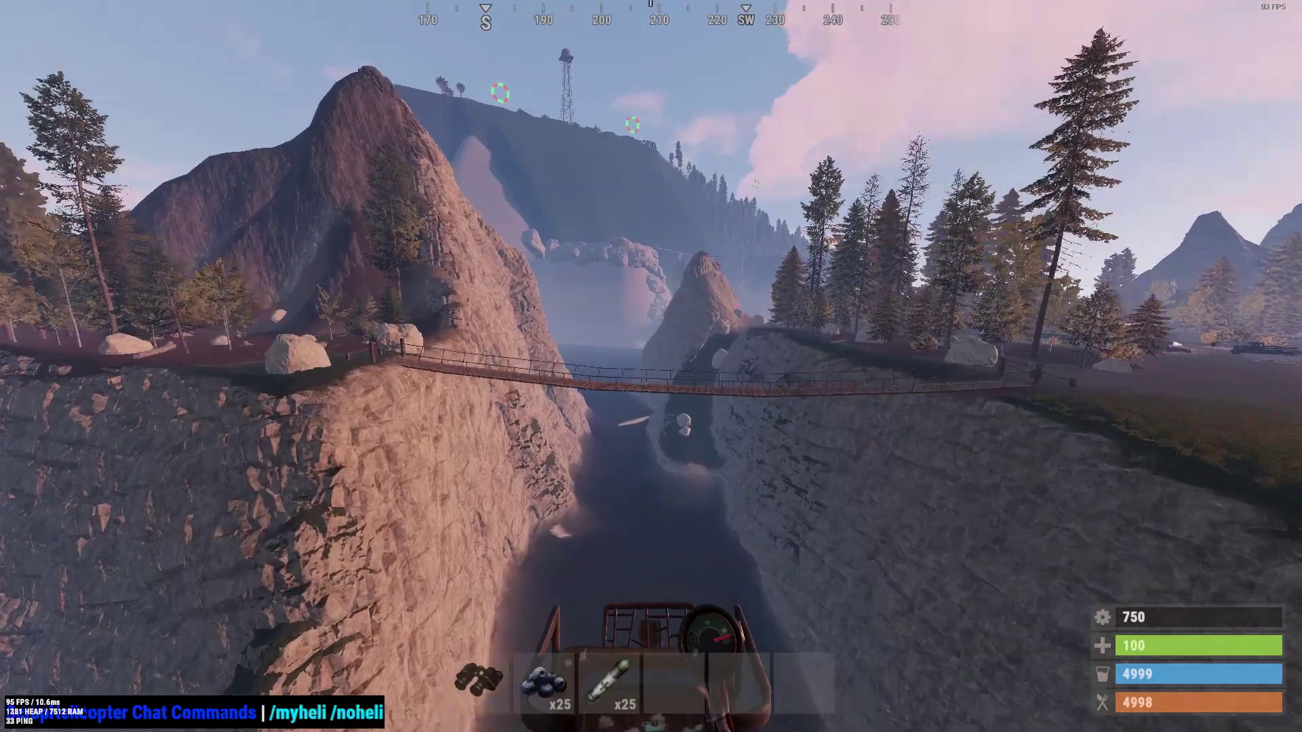
{"action": "key", "text": "w"}
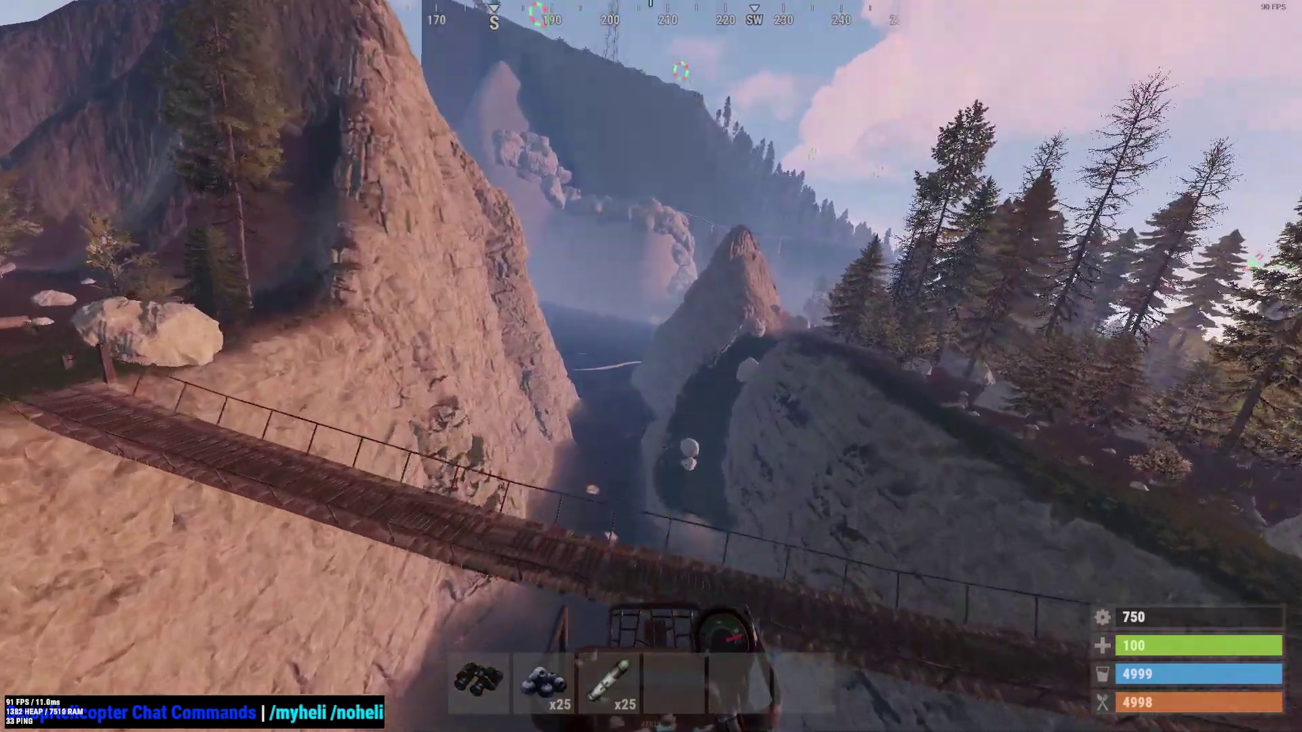
{"action": "key", "text": "w"}
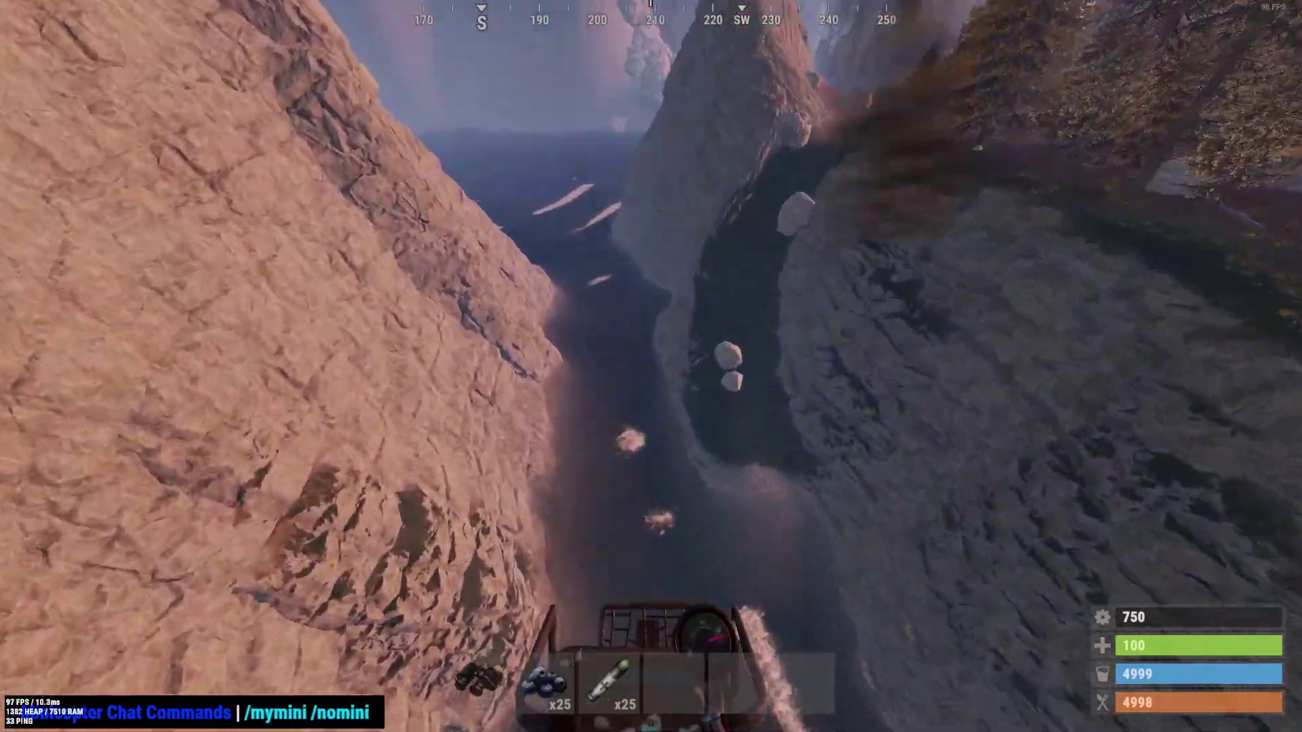